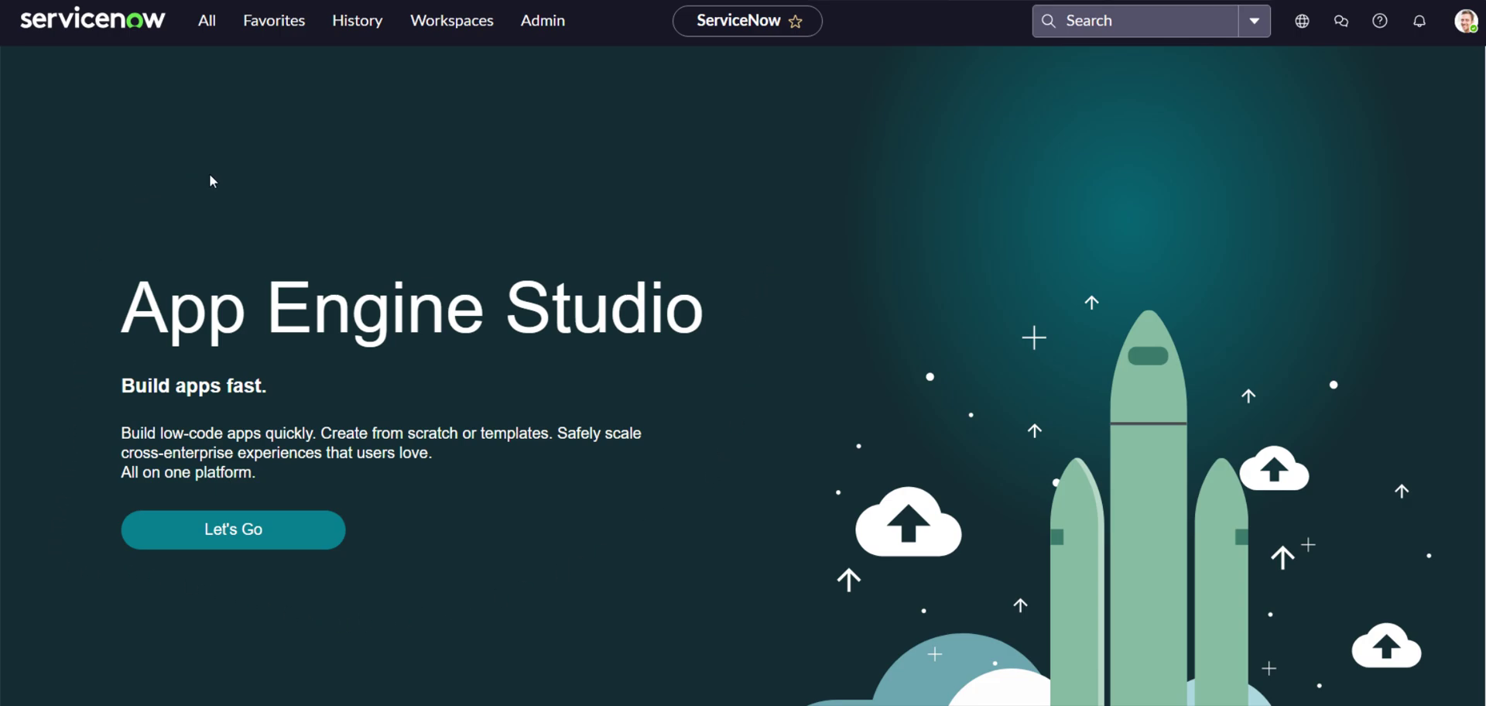
Filter the navigator for 'users' and open System Security > Users and Groups > Users
{"action": "left_click", "coordinate": [206, 23]}
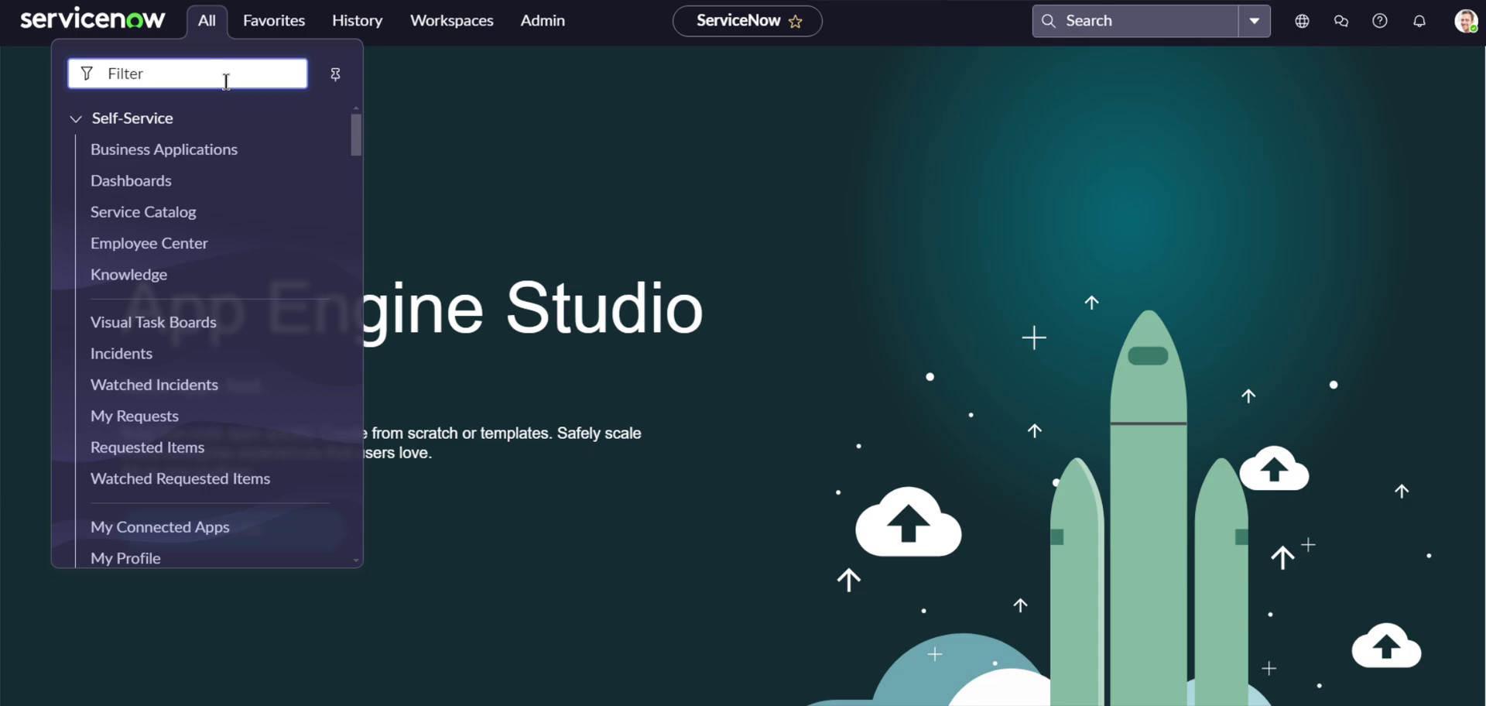
{"action": "left_click", "coordinate": [497, 133]}
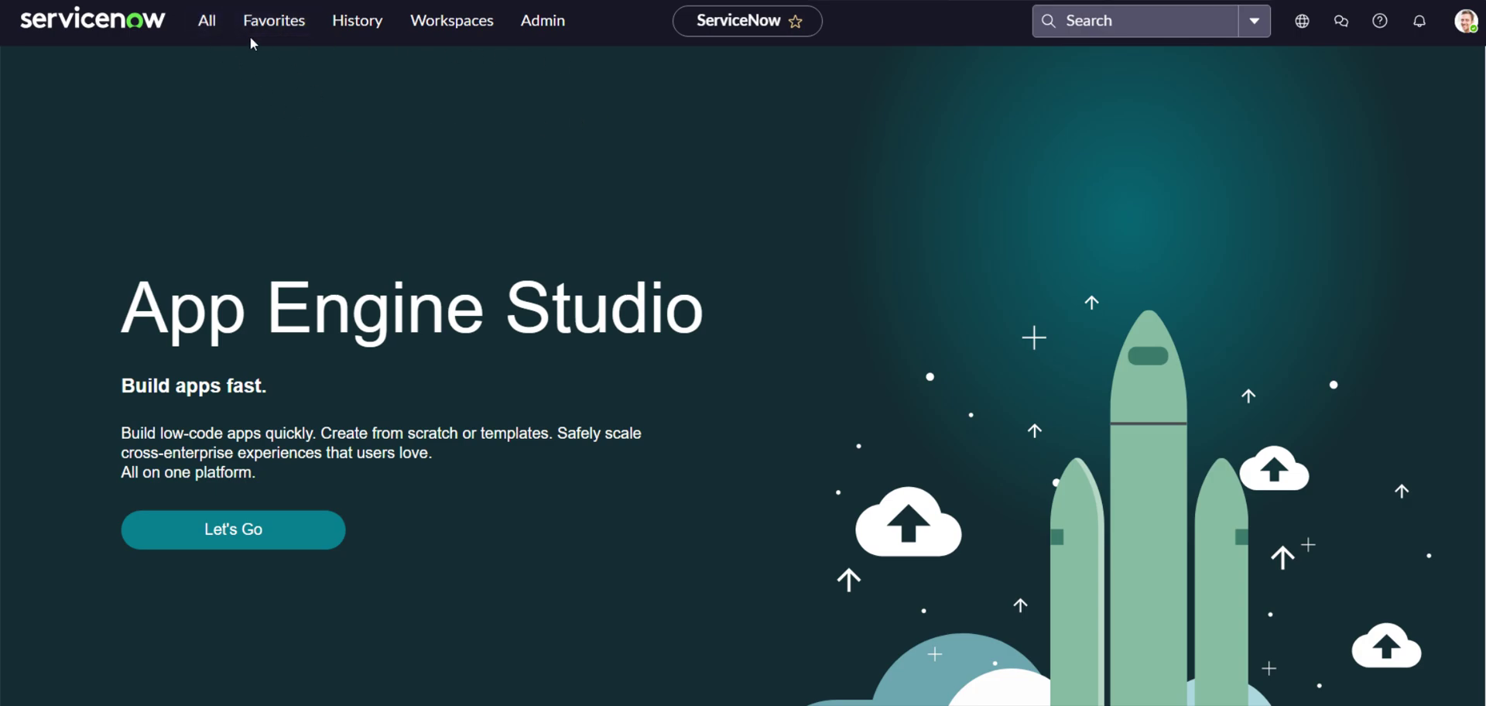
{"action": "left_click", "coordinate": [208, 22]}
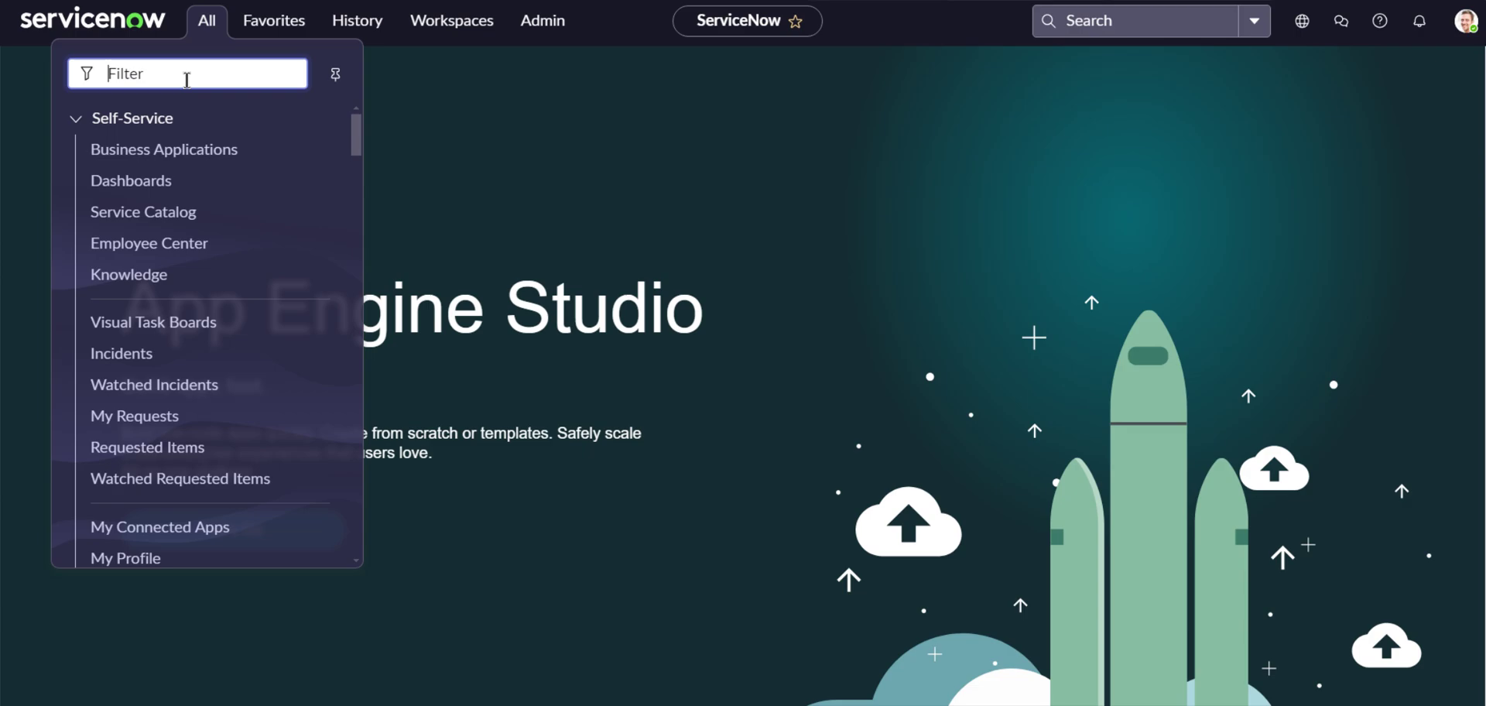
{"action": "type", "text": "users"}
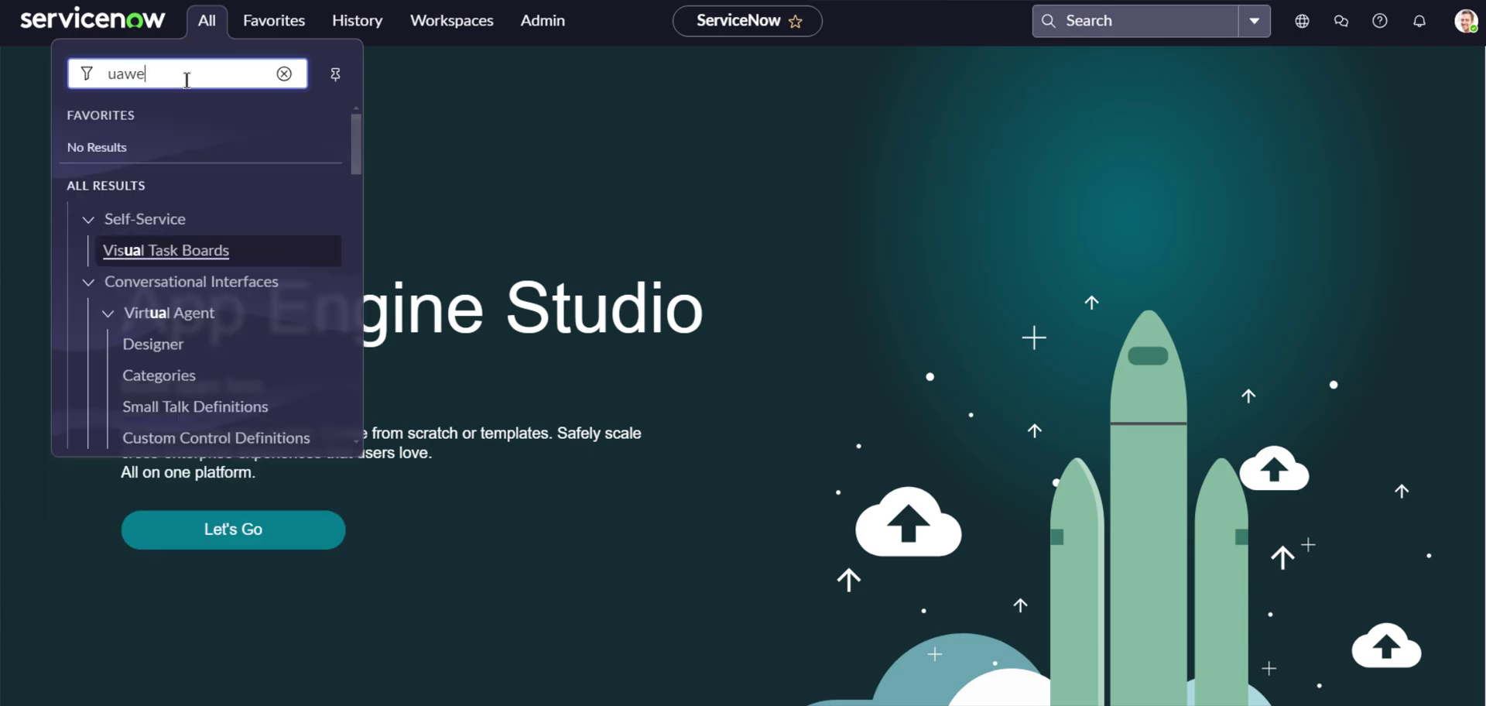
{"action": "key", "text": "BackSpace"}
{"action": "key", "text": "BackSpace"}
{"action": "key", "text": "BackSpace"}
{"action": "type", "text": "ers"}
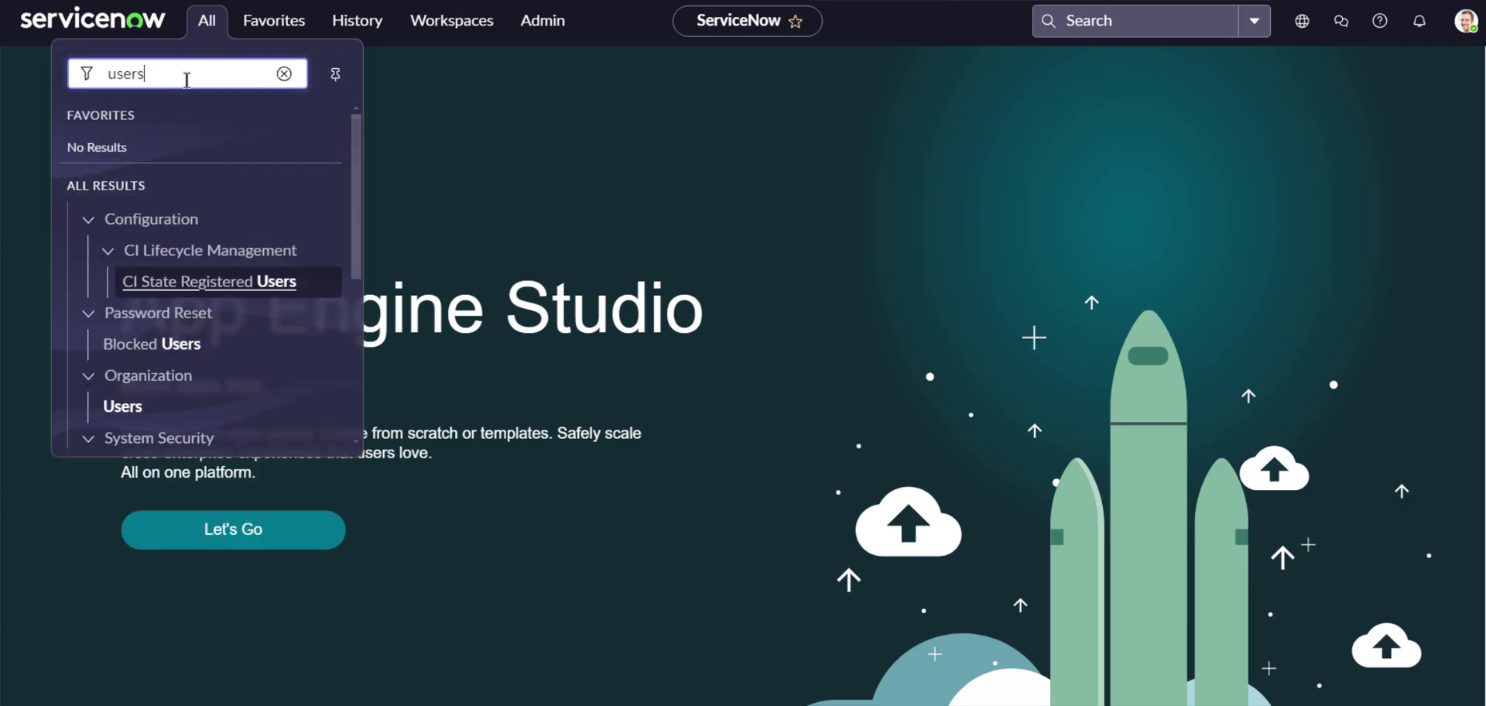
{"action": "scroll", "coordinate": [126, 225], "scroll_direction": "down", "scroll_amount": 1}
{"action": "scroll", "coordinate": [137, 256], "scroll_direction": "down", "scroll_amount": 1}
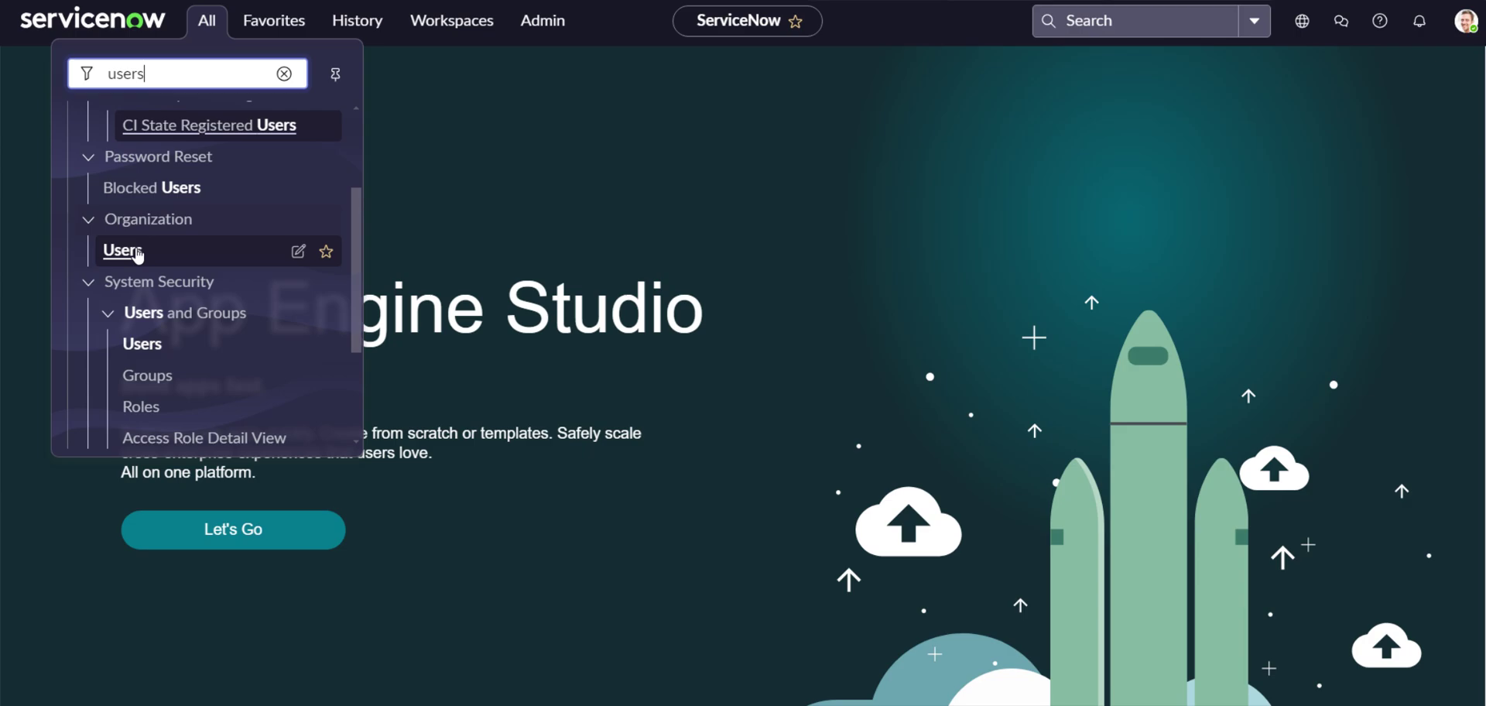
{"action": "scroll", "coordinate": [149, 279], "scroll_direction": "down", "scroll_amount": 1}
{"action": "left_click", "coordinate": [143, 267]}
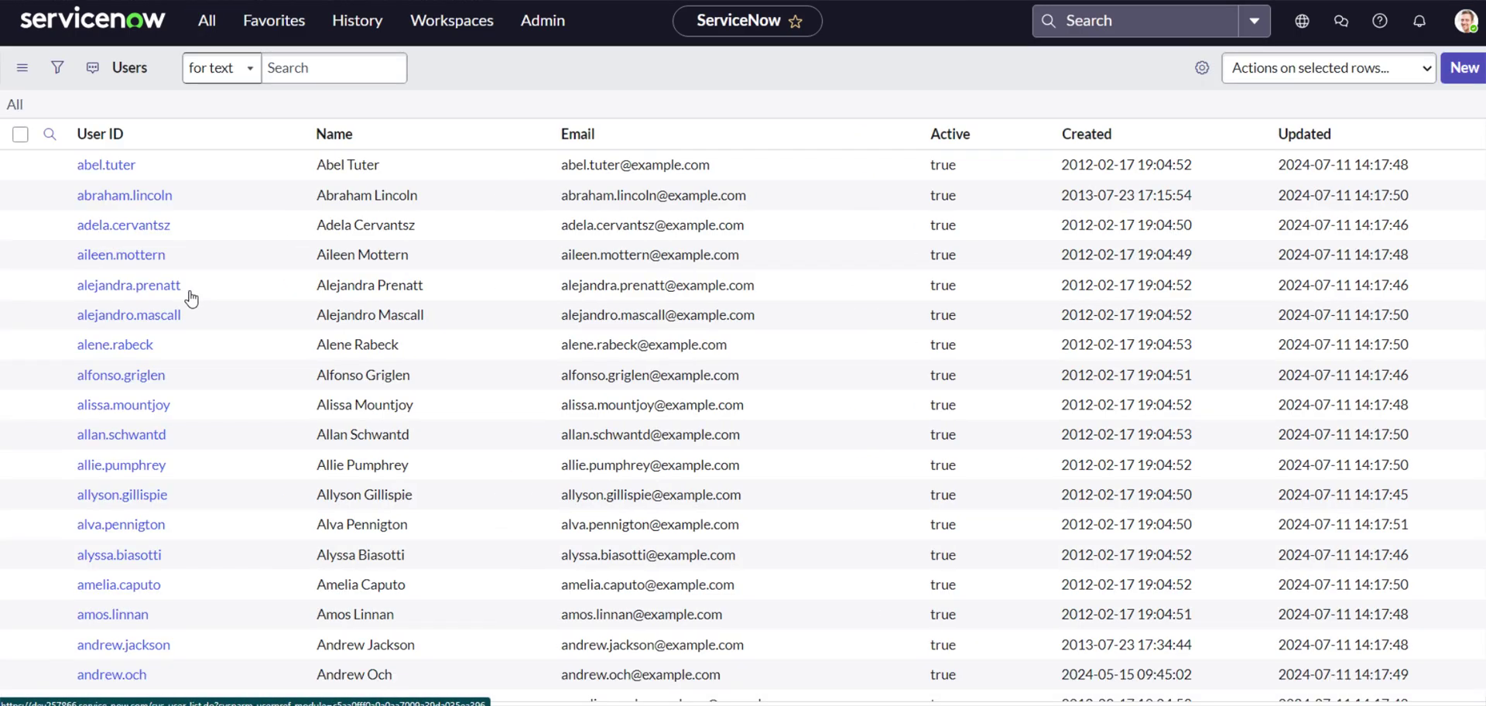
Open the sys_user table list directly by entering 'sys_user.list' in the navigator filter
{"action": "left_click", "coordinate": [218, 24]}
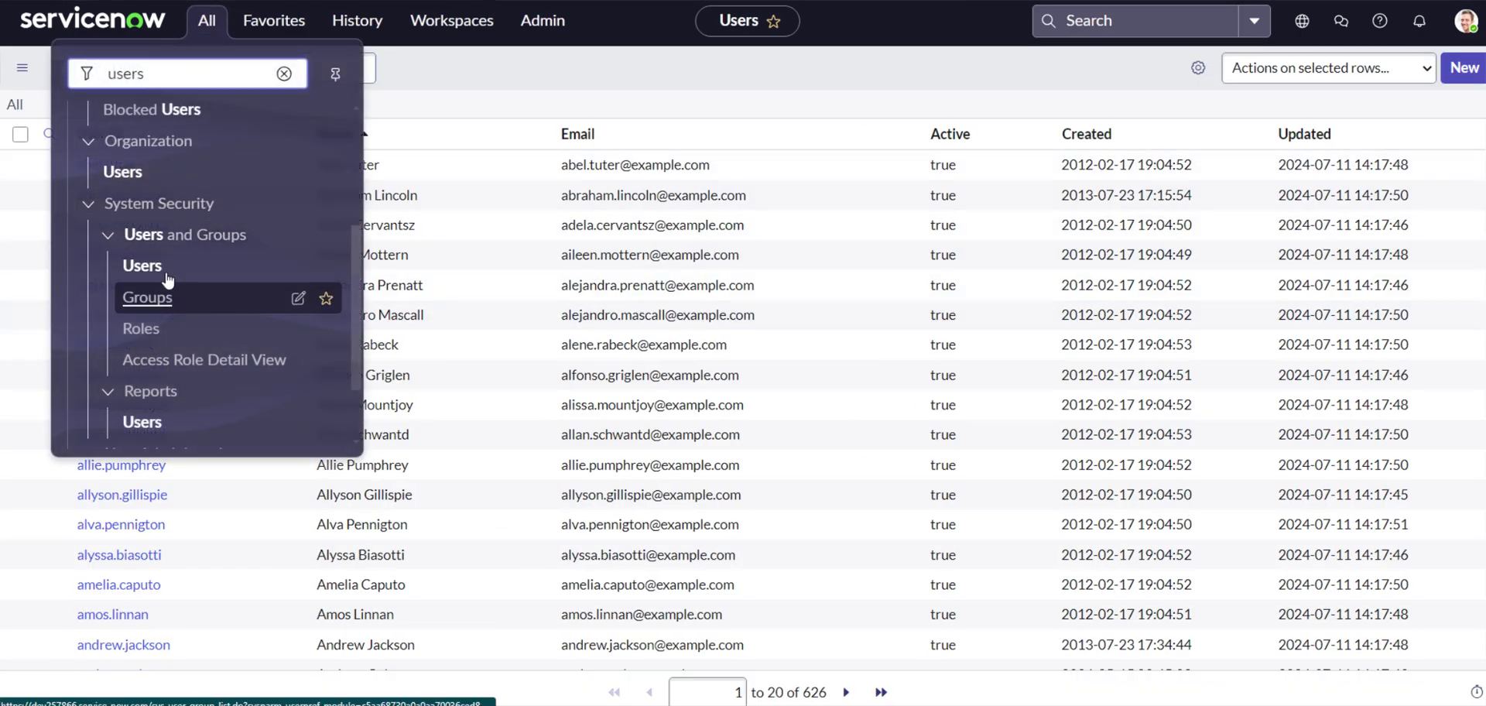
{"action": "left_click", "coordinate": [493, 76]}
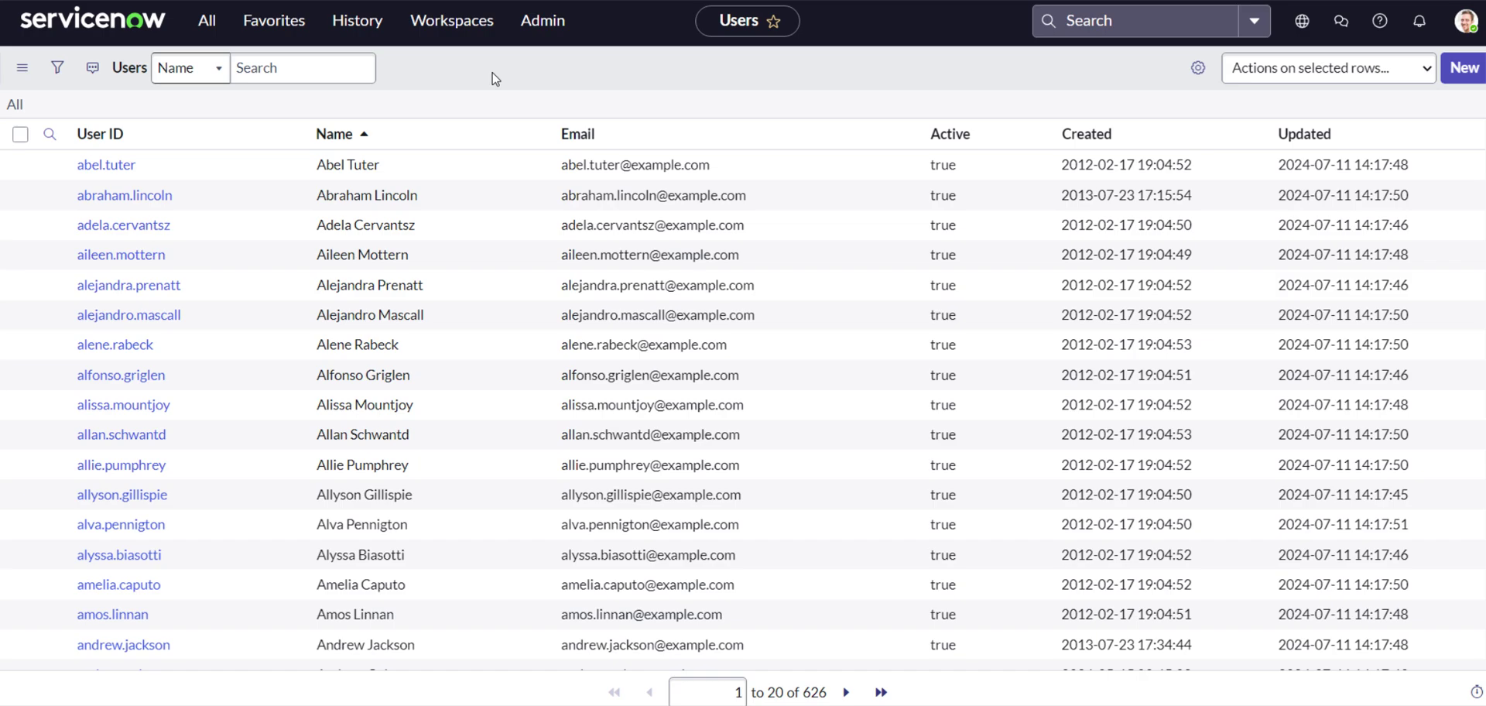
{"action": "left_click", "coordinate": [203, 28]}
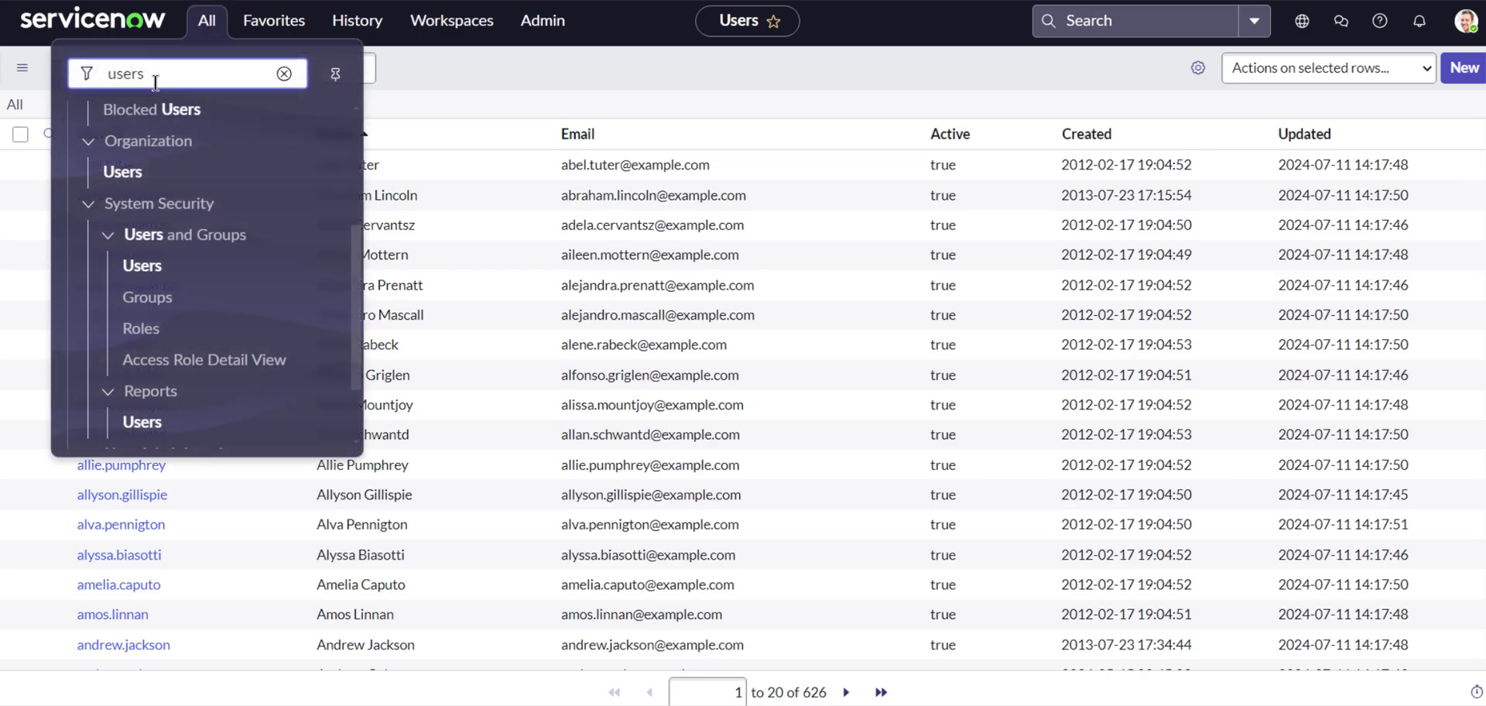
{"action": "double_click", "coordinate": [153, 75]}
{"action": "type", "text": "ata"}
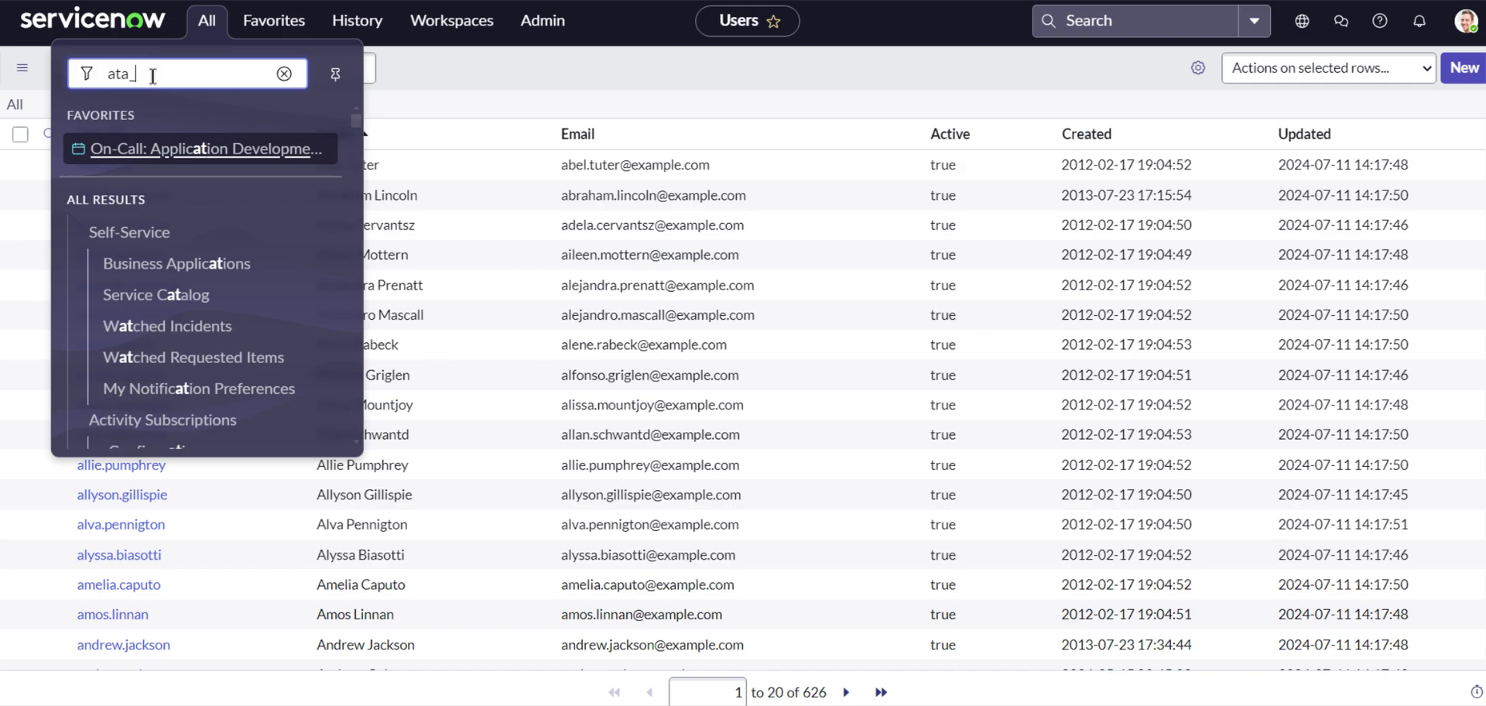
{"action": "key", "text": "BackSpace"}
{"action": "type", "text": "l"}
{"action": "key", "text": "BackSpace"}
{"action": "key", "text": "BackSpace"}
{"action": "type", "text": "sys_user"}
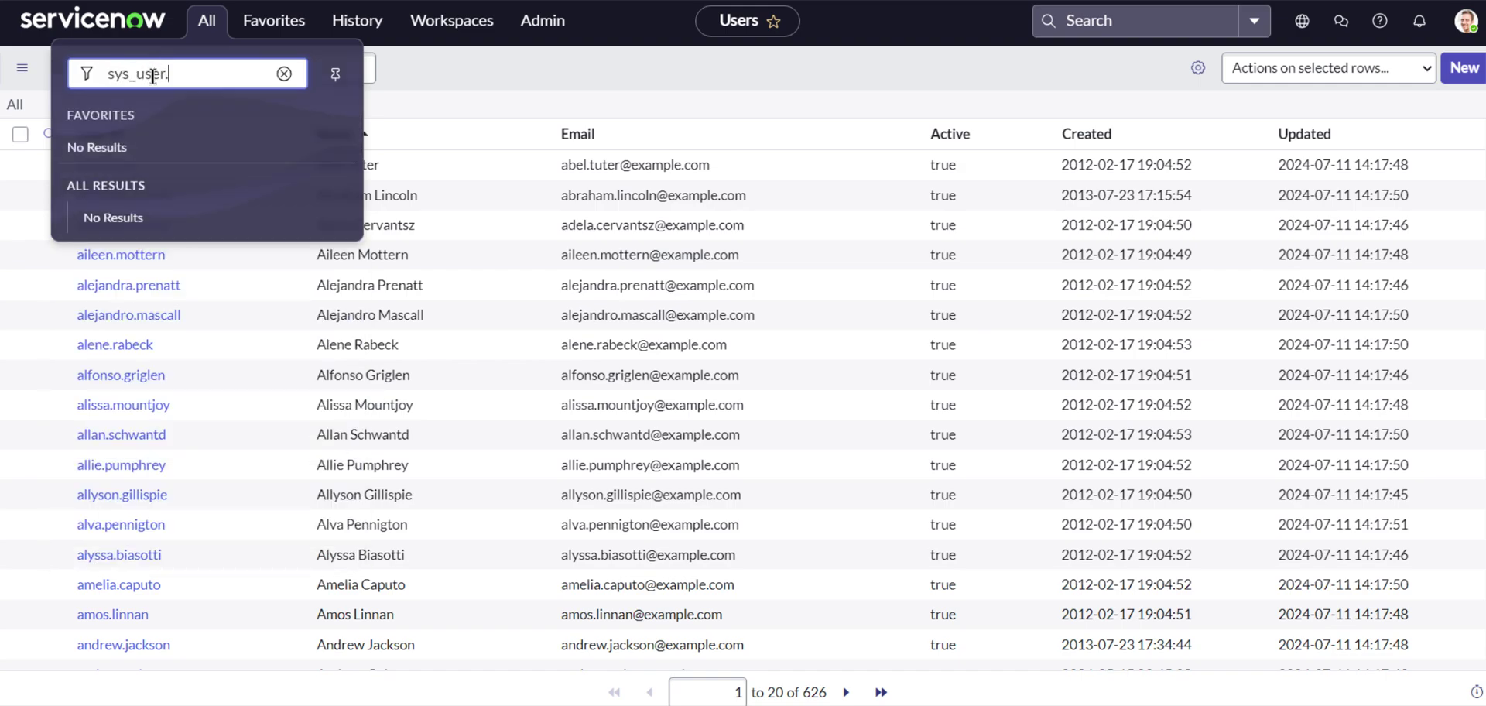
{"action": "type", "text": ".list"}
{"action": "key", "text": "Return"}
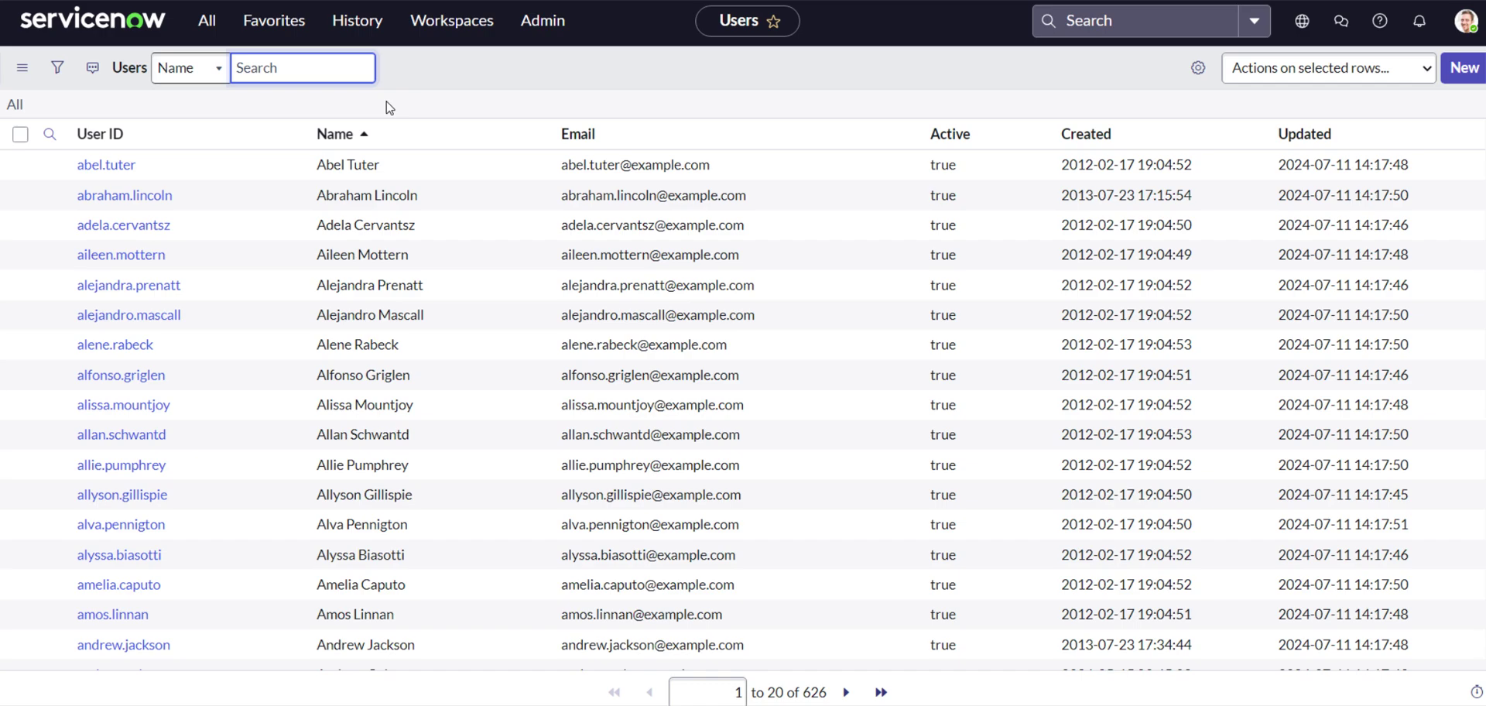
{"action": "left_click", "coordinate": [274, 20]}
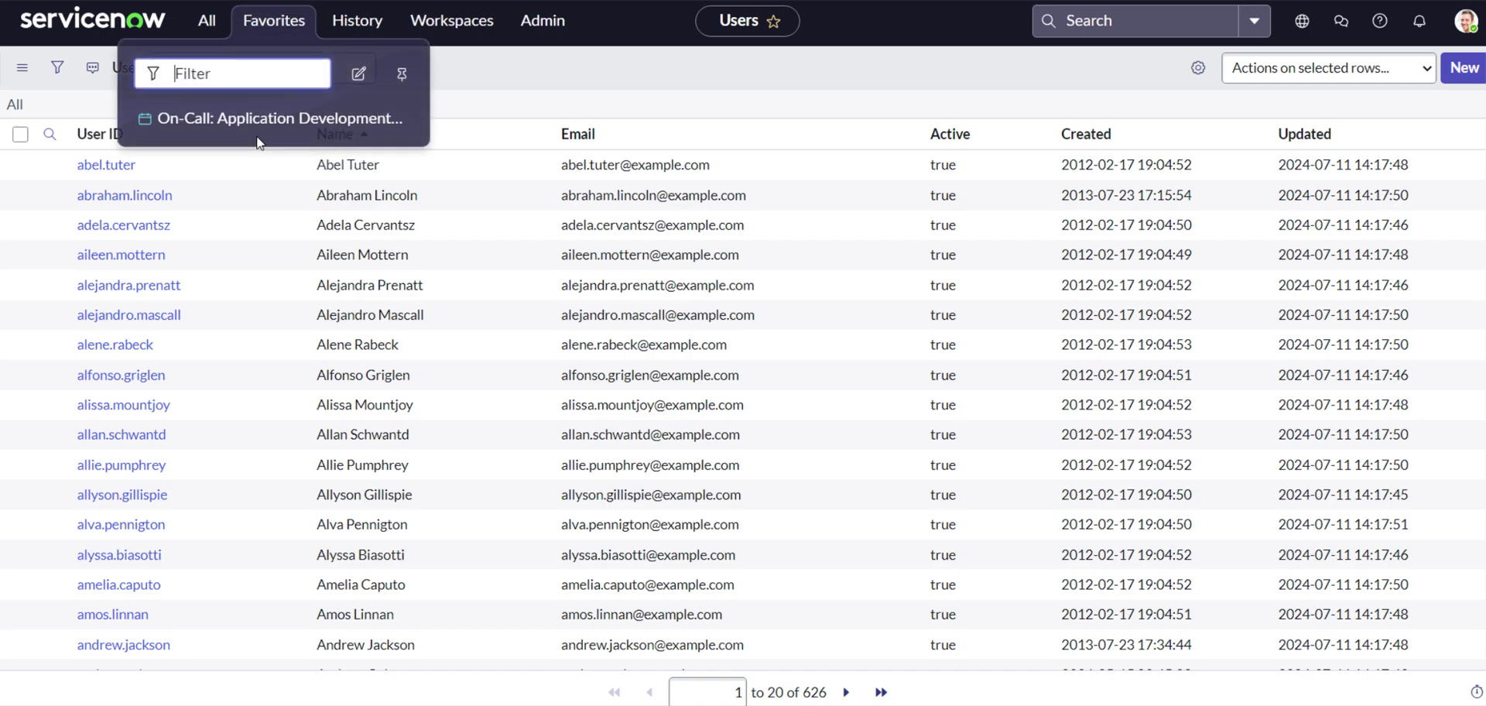
{"action": "left_click", "coordinate": [514, 91]}
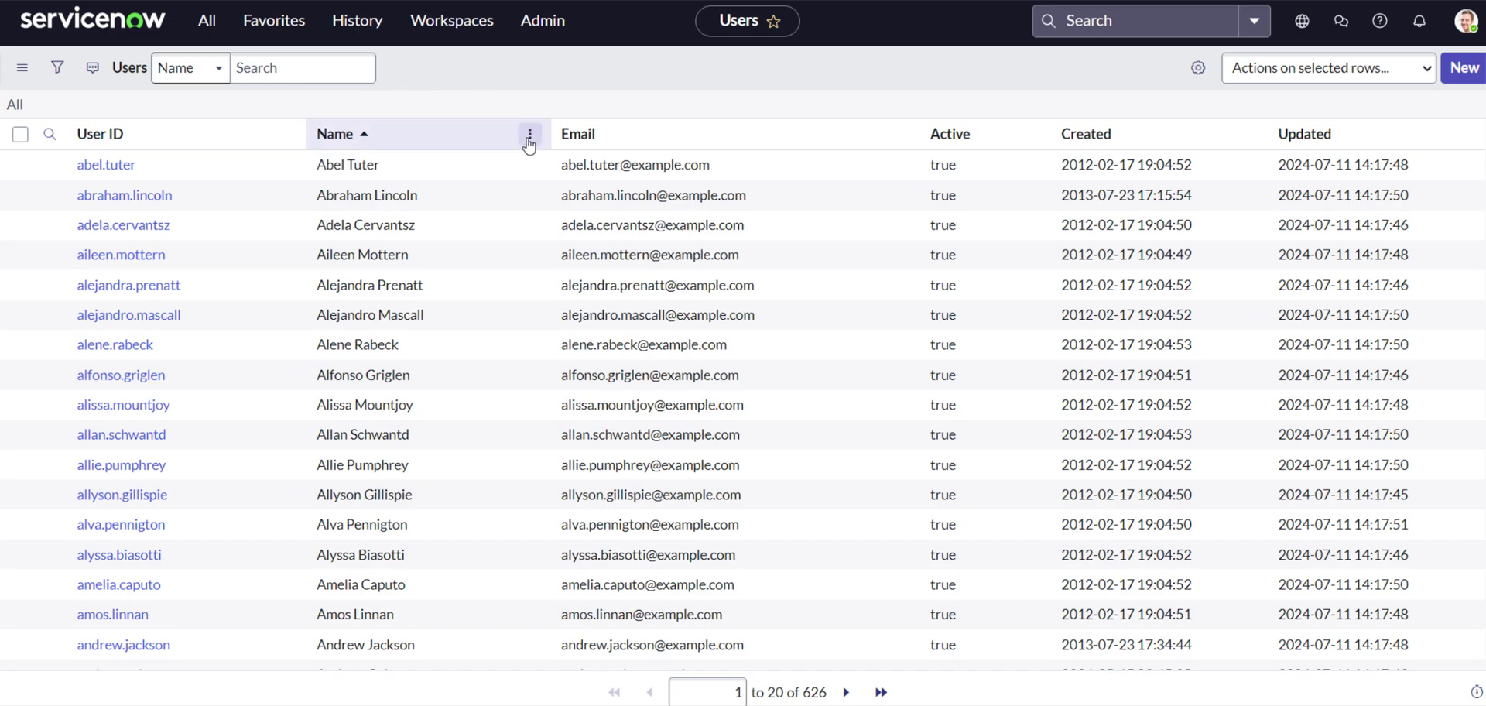
List the User table's business rules, sort by Updated, and open 'Add Users To Group'
{"action": "left_click", "coordinate": [528, 138]}
{"action": "mouse_move", "coordinate": [633, 318]}
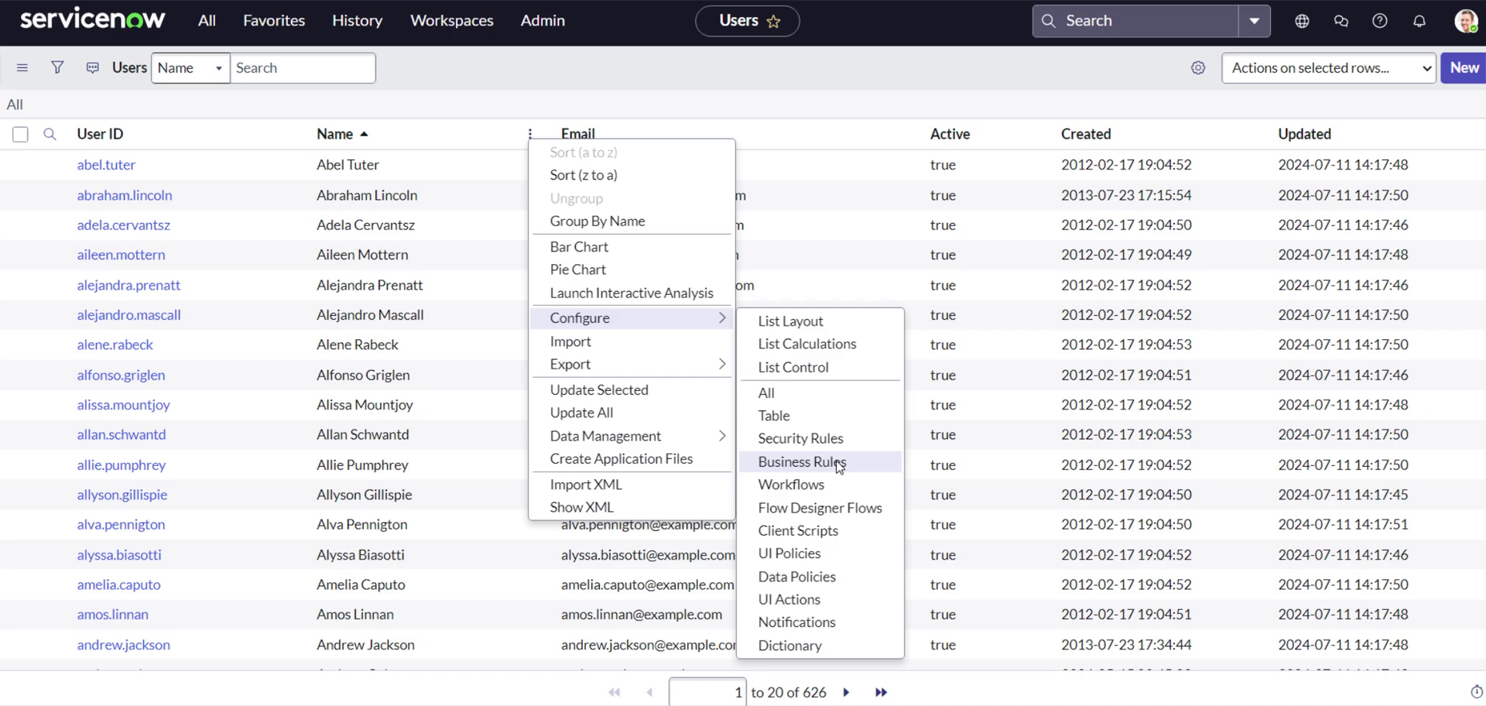
{"action": "left_click", "coordinate": [802, 461]}
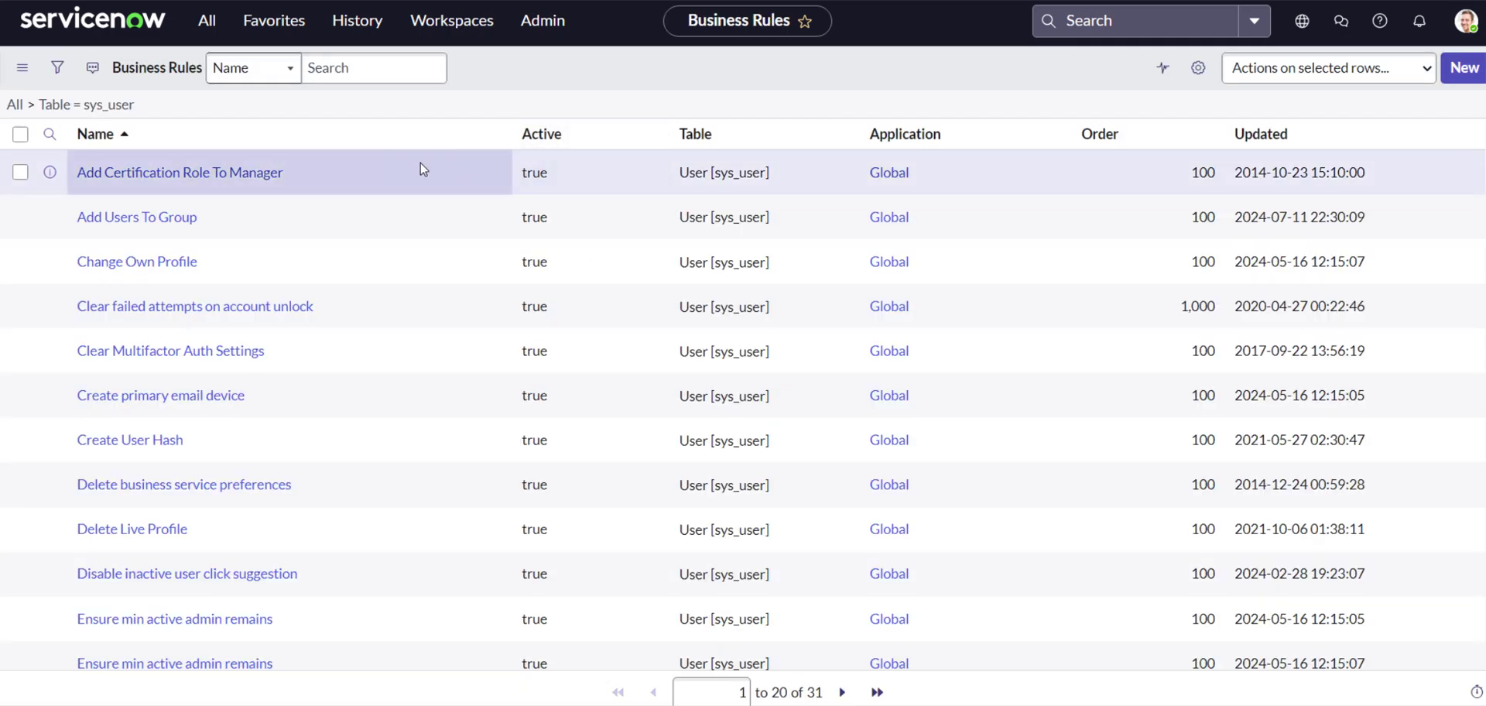
{"action": "left_click", "coordinate": [1265, 144]}
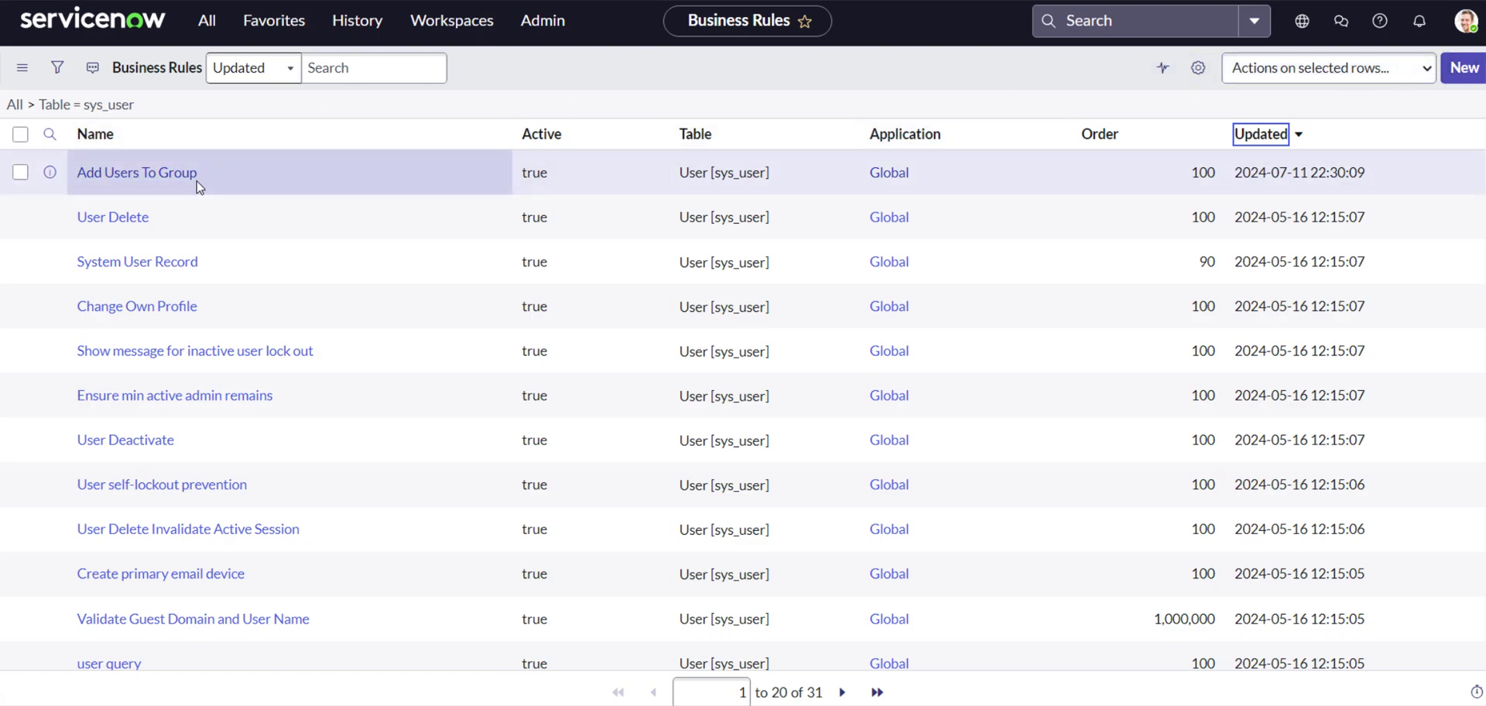
{"action": "left_click", "coordinate": [112, 173]}
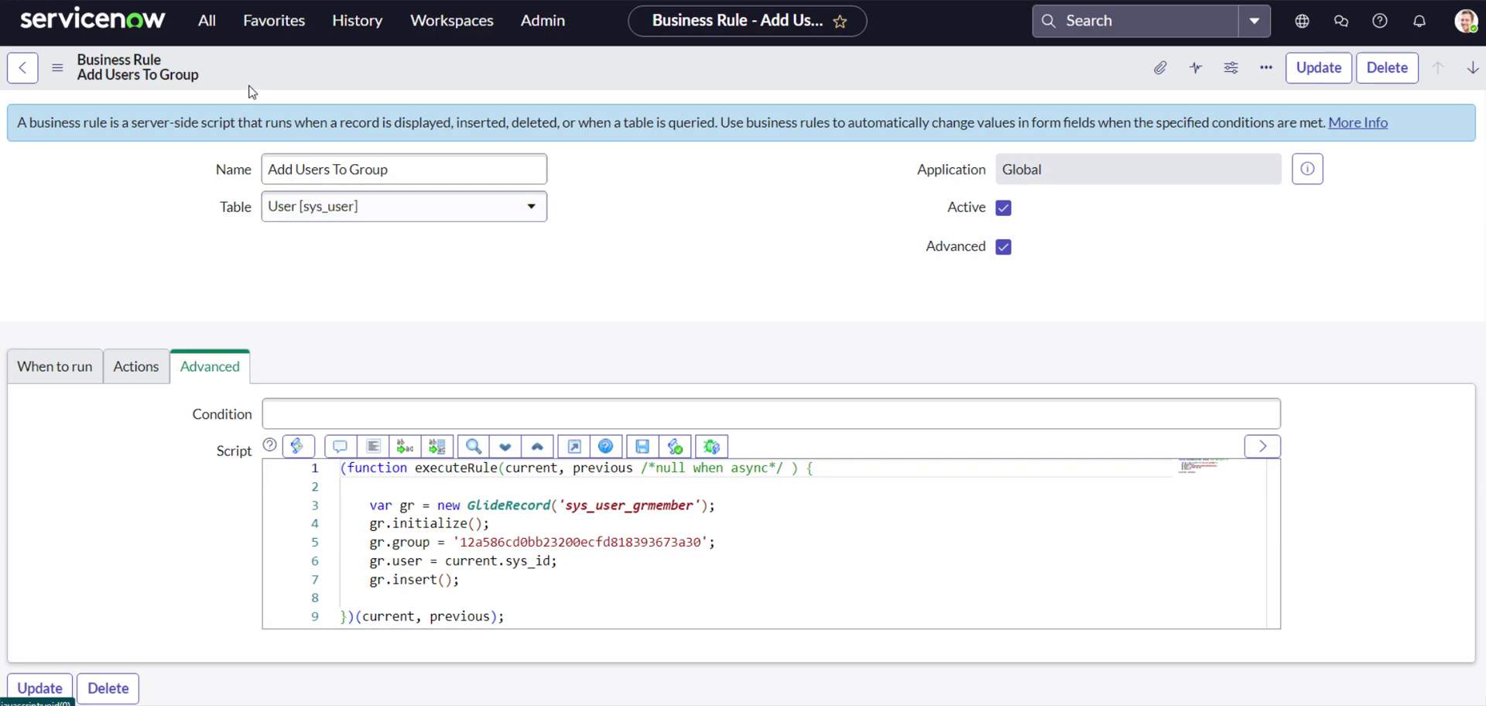
{"action": "left_click", "coordinate": [211, 25]}
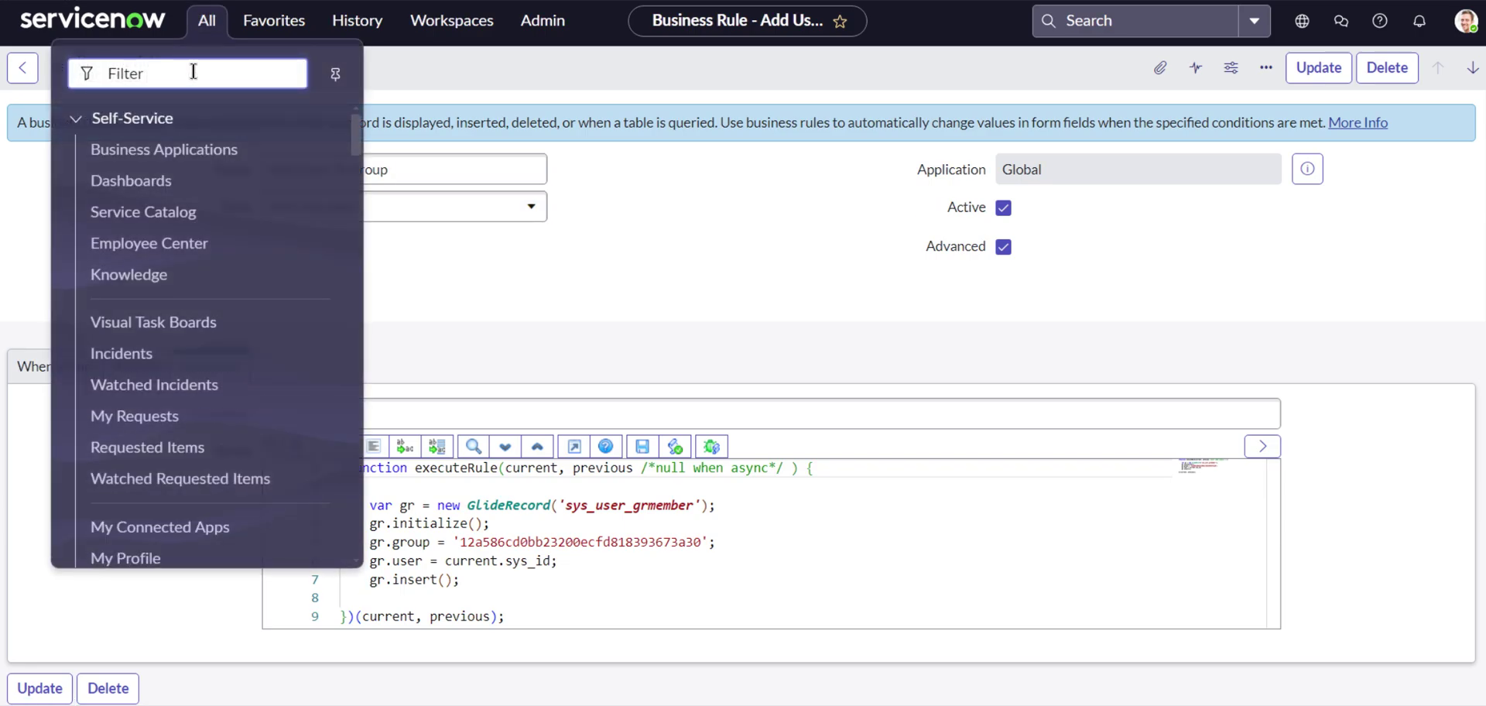
{"action": "type", "text": "business rule"}
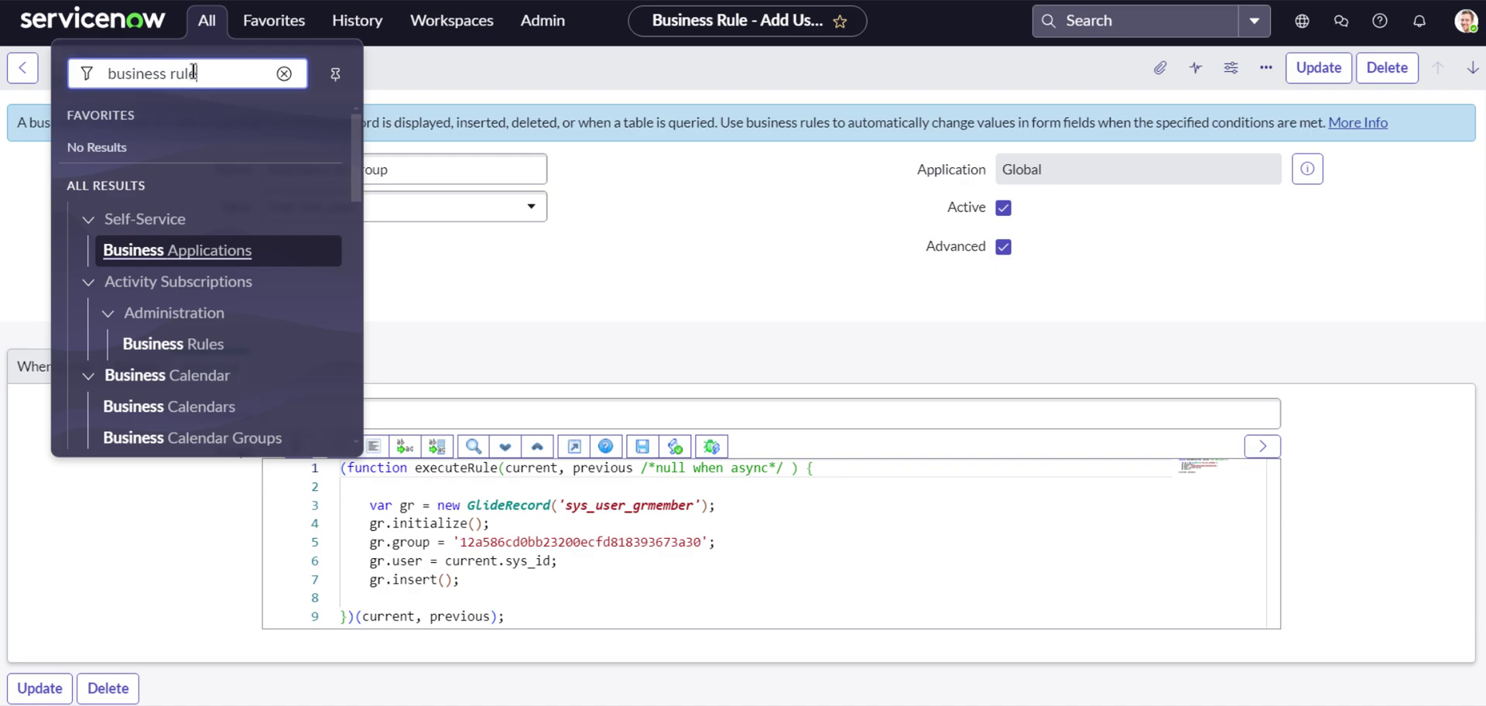
{"action": "scroll", "coordinate": [184, 333], "scroll_direction": "down", "scroll_amount": 1}
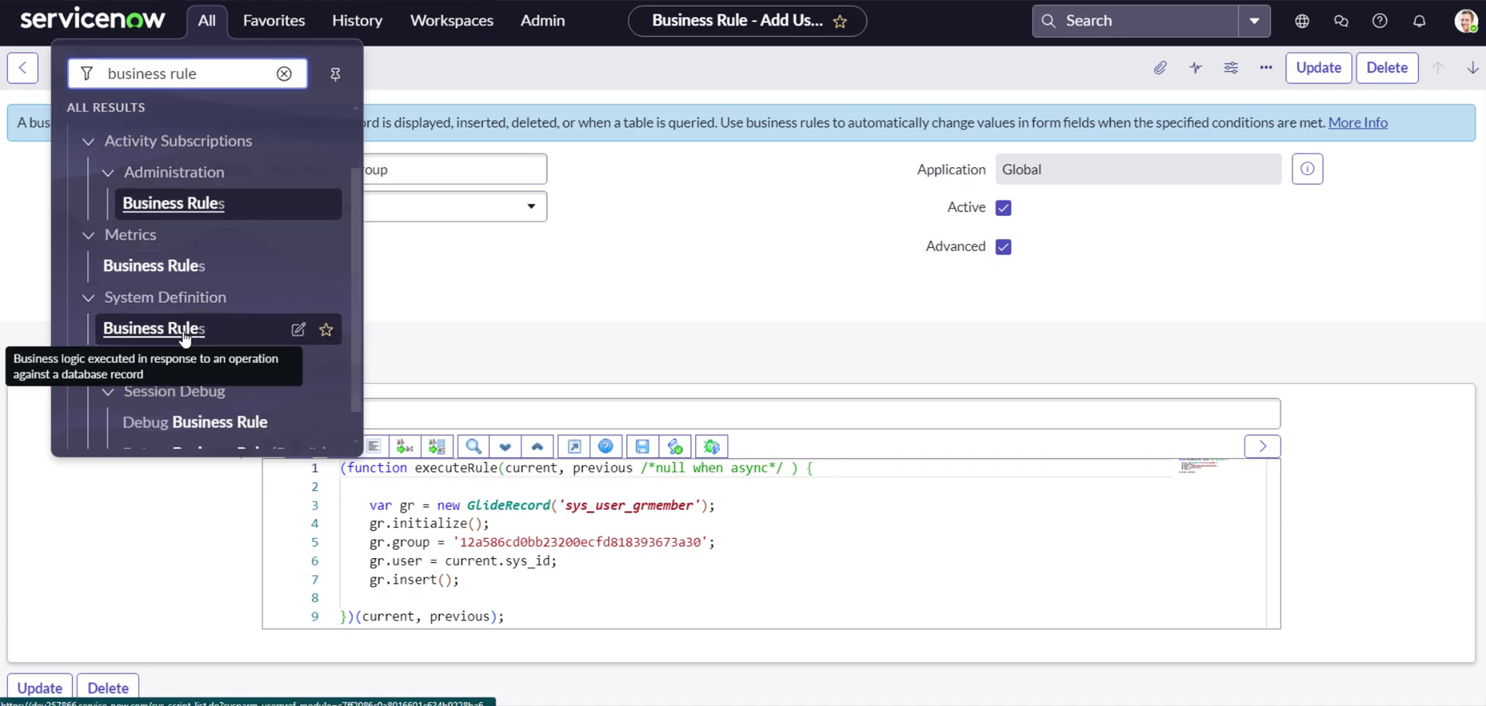
{"action": "left_click", "coordinate": [540, 272]}
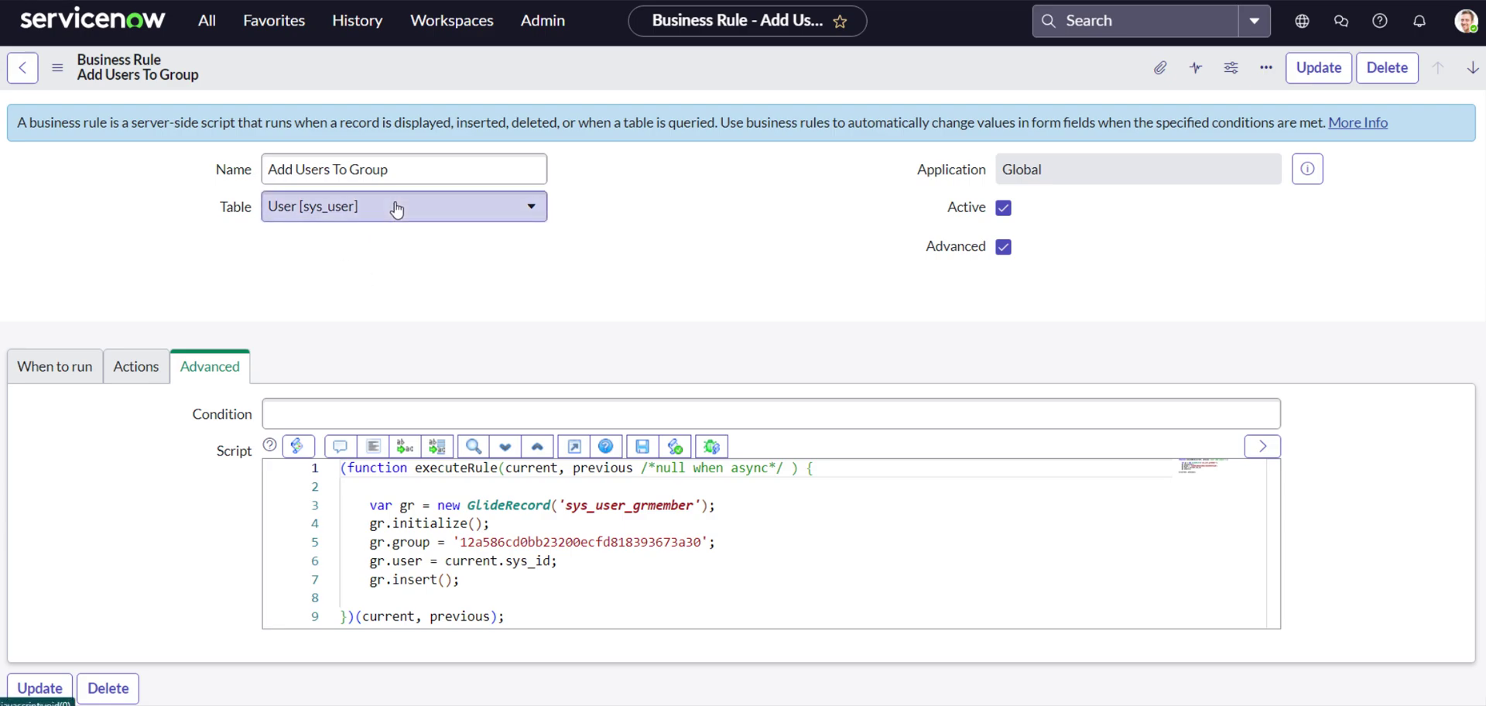
{"action": "scroll", "coordinate": [865, 248], "scroll_direction": "down", "scroll_amount": 1}
{"action": "scroll", "coordinate": [864, 247], "scroll_direction": "up", "scroll_amount": 1}
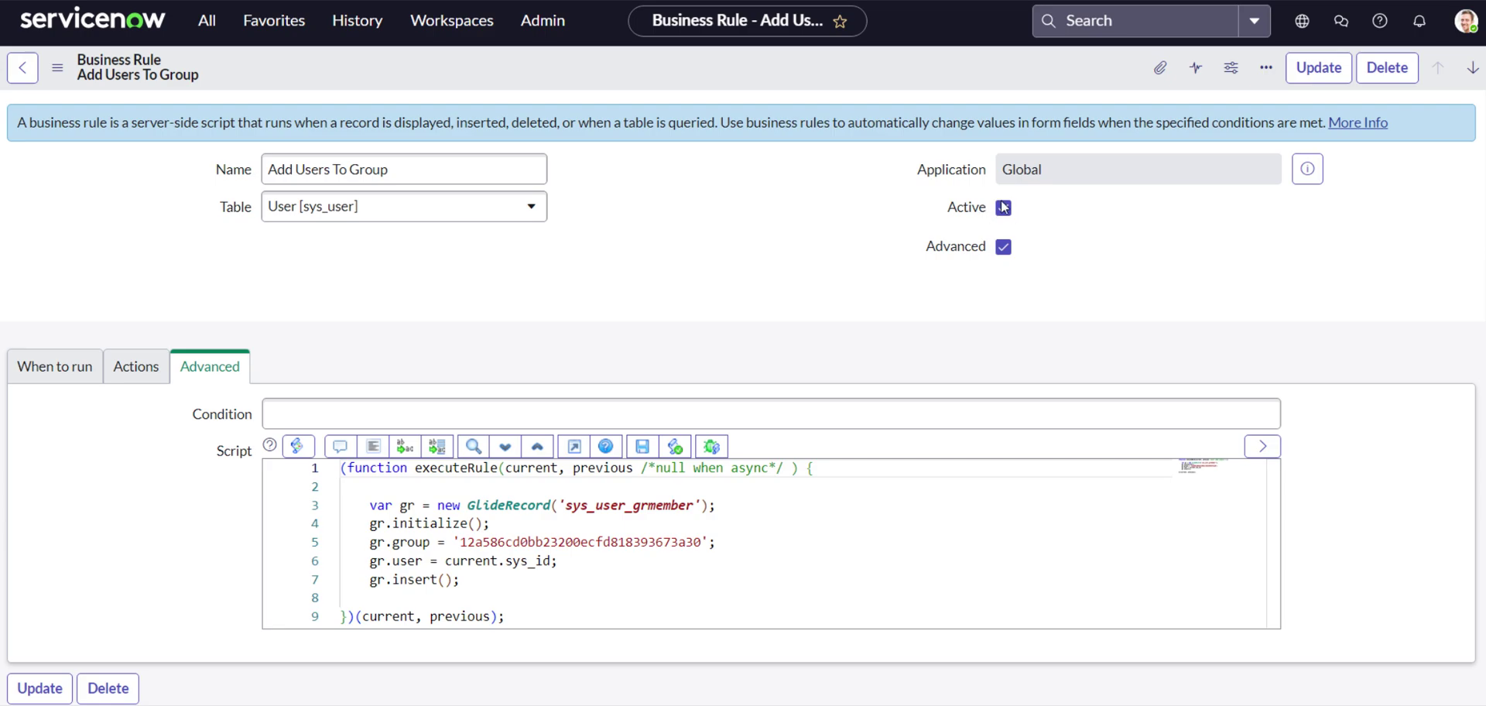
{"action": "scroll", "coordinate": [998, 189], "scroll_direction": "down", "scroll_amount": 2}
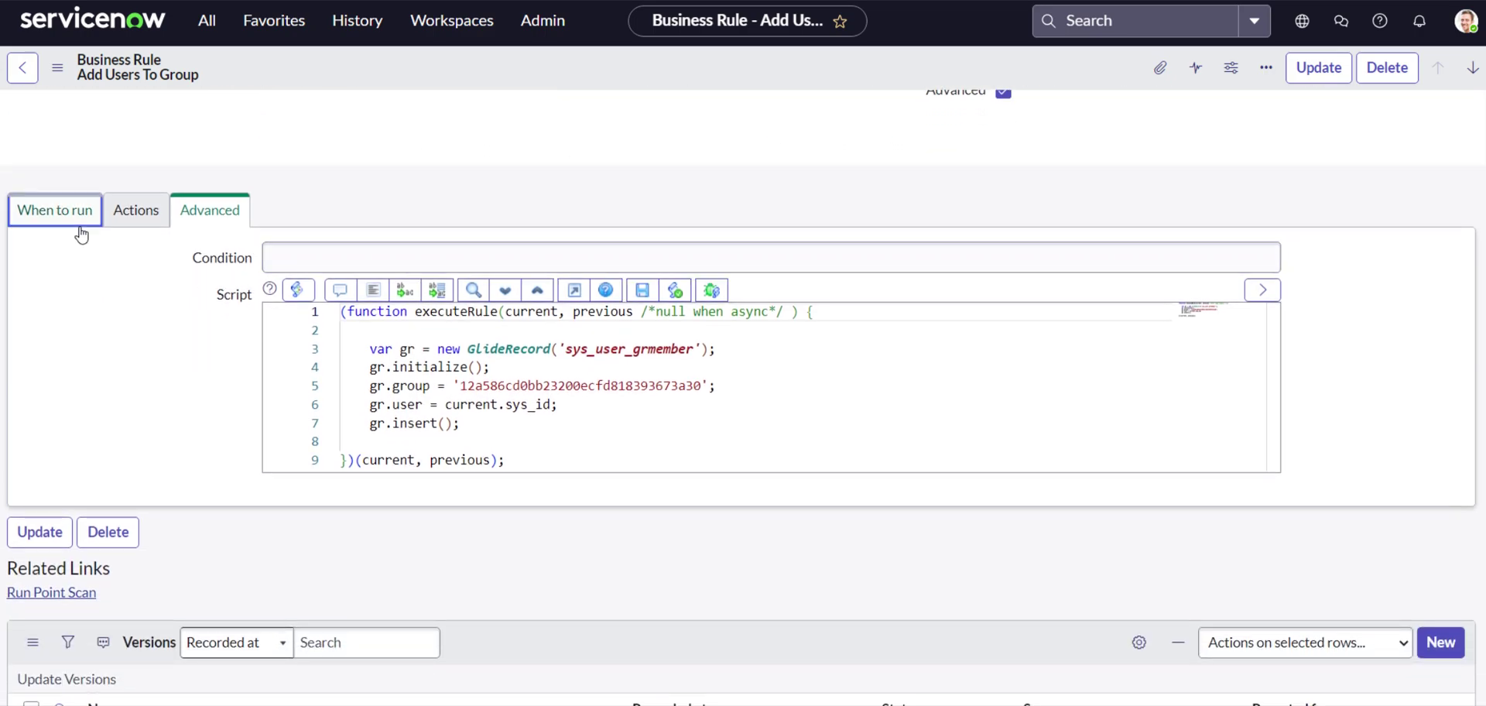
{"action": "left_click", "coordinate": [77, 221]}
{"action": "scroll", "coordinate": [127, 336], "scroll_direction": "up", "scroll_amount": 1}
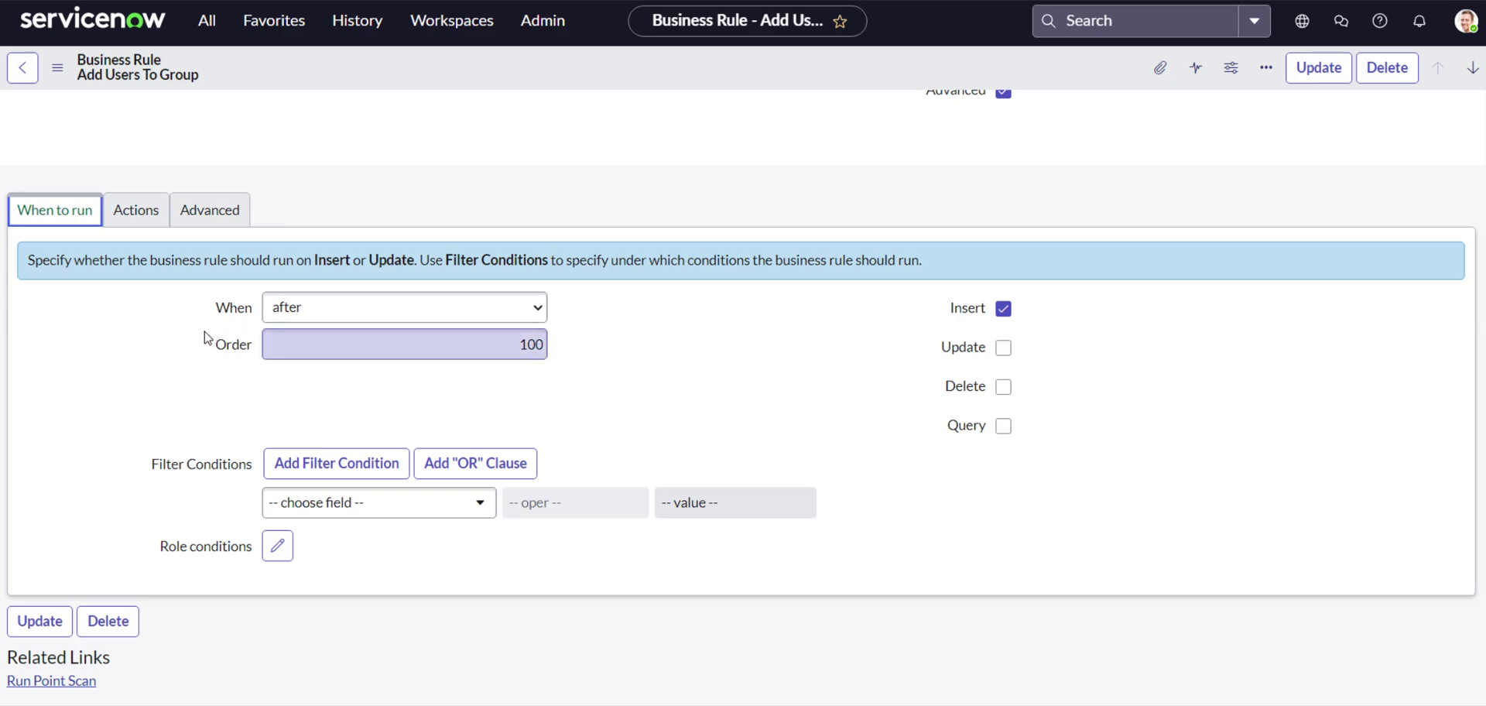
{"action": "left_click", "coordinate": [322, 317]}
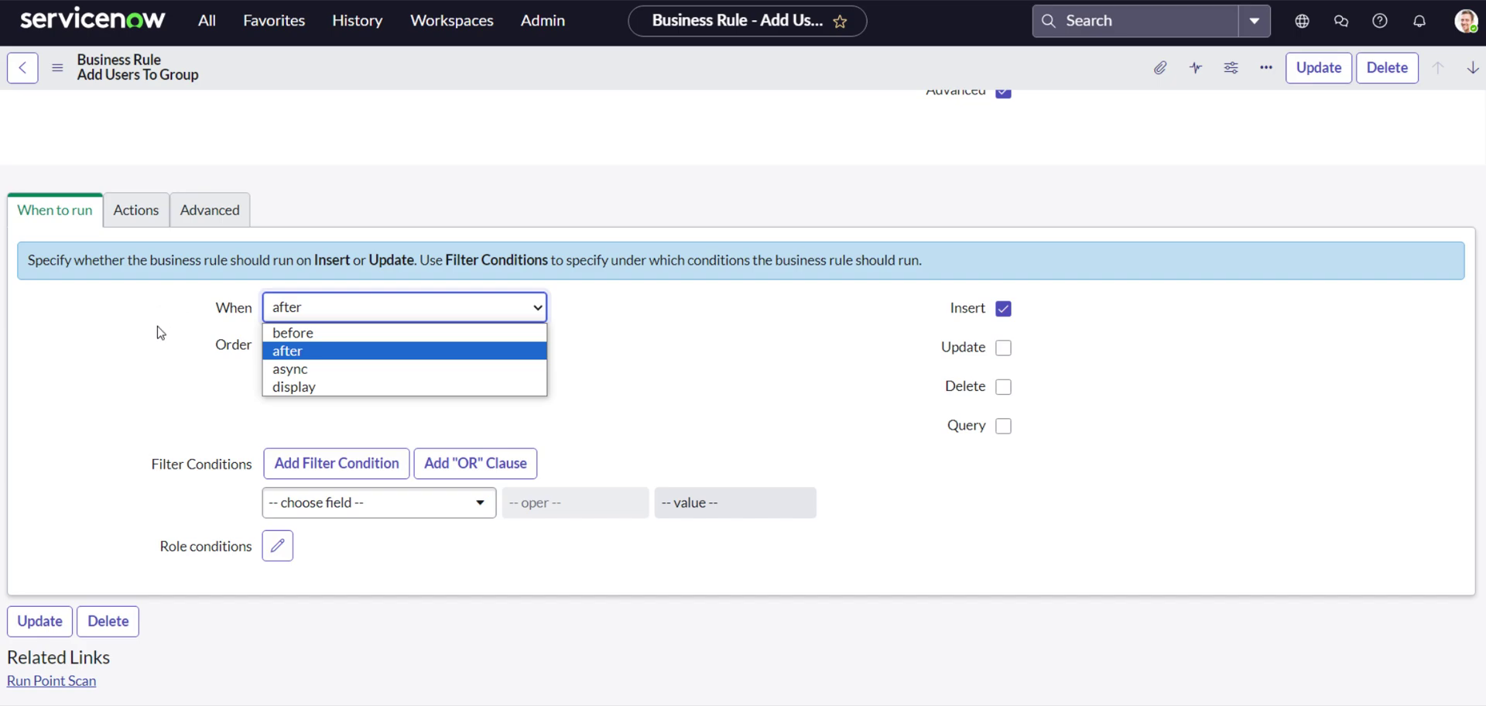
{"action": "left_click", "coordinate": [117, 332]}
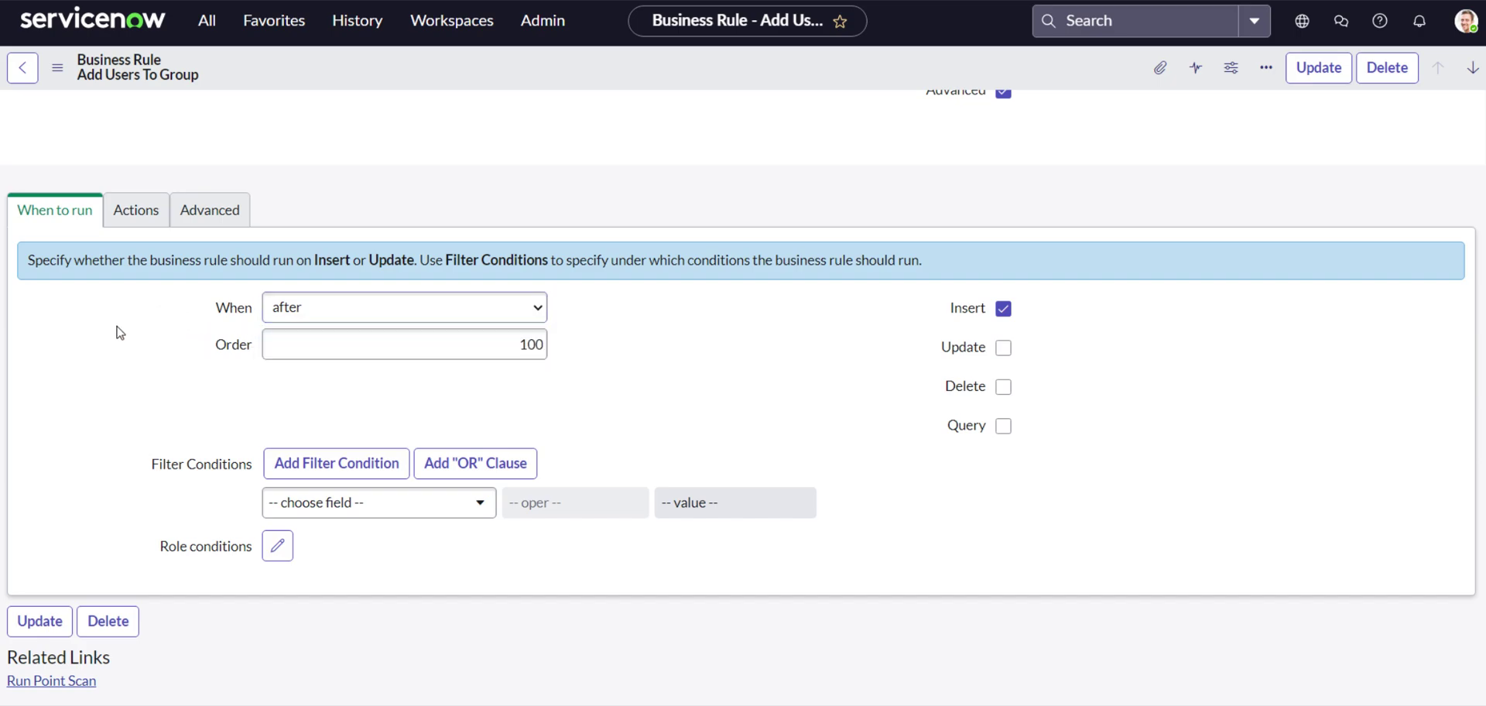
{"action": "left_click", "coordinate": [308, 317]}
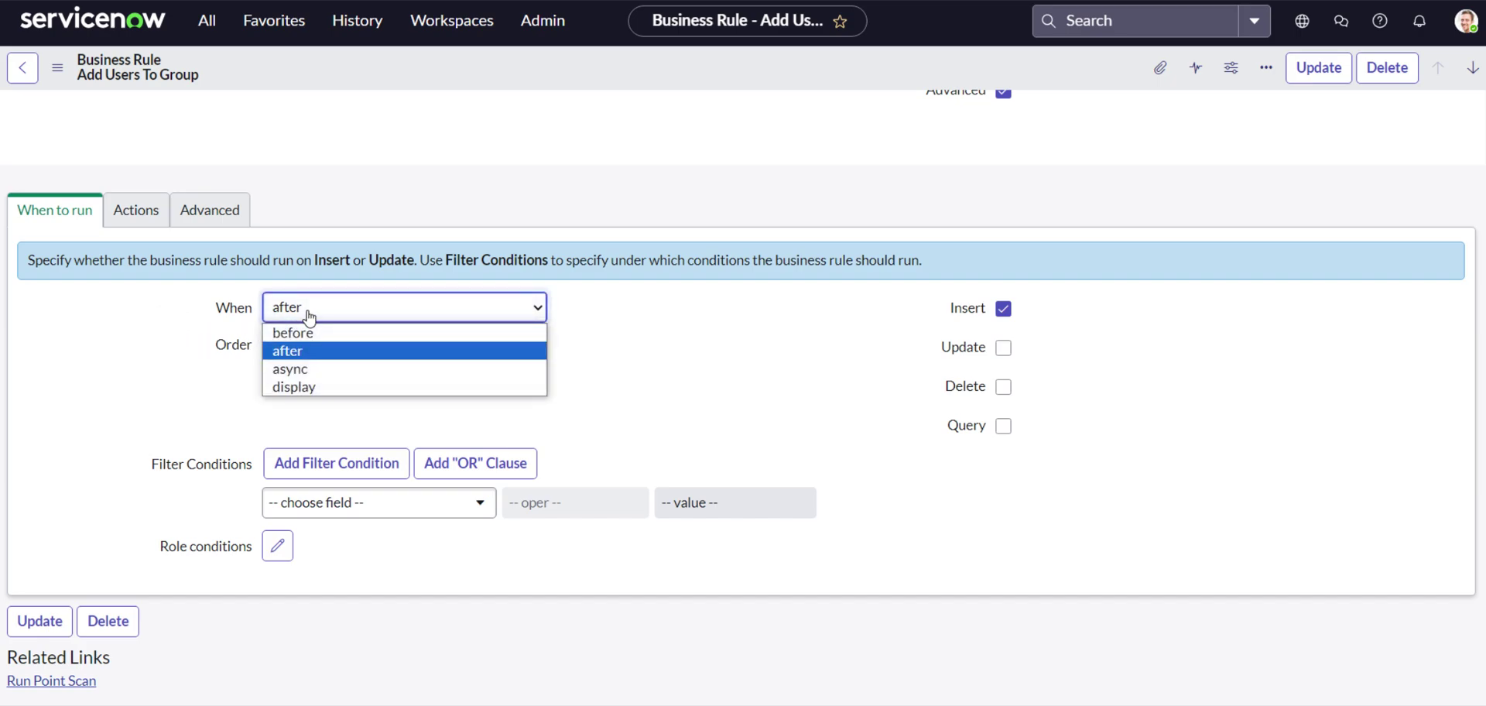
{"action": "left_click", "coordinate": [118, 312]}
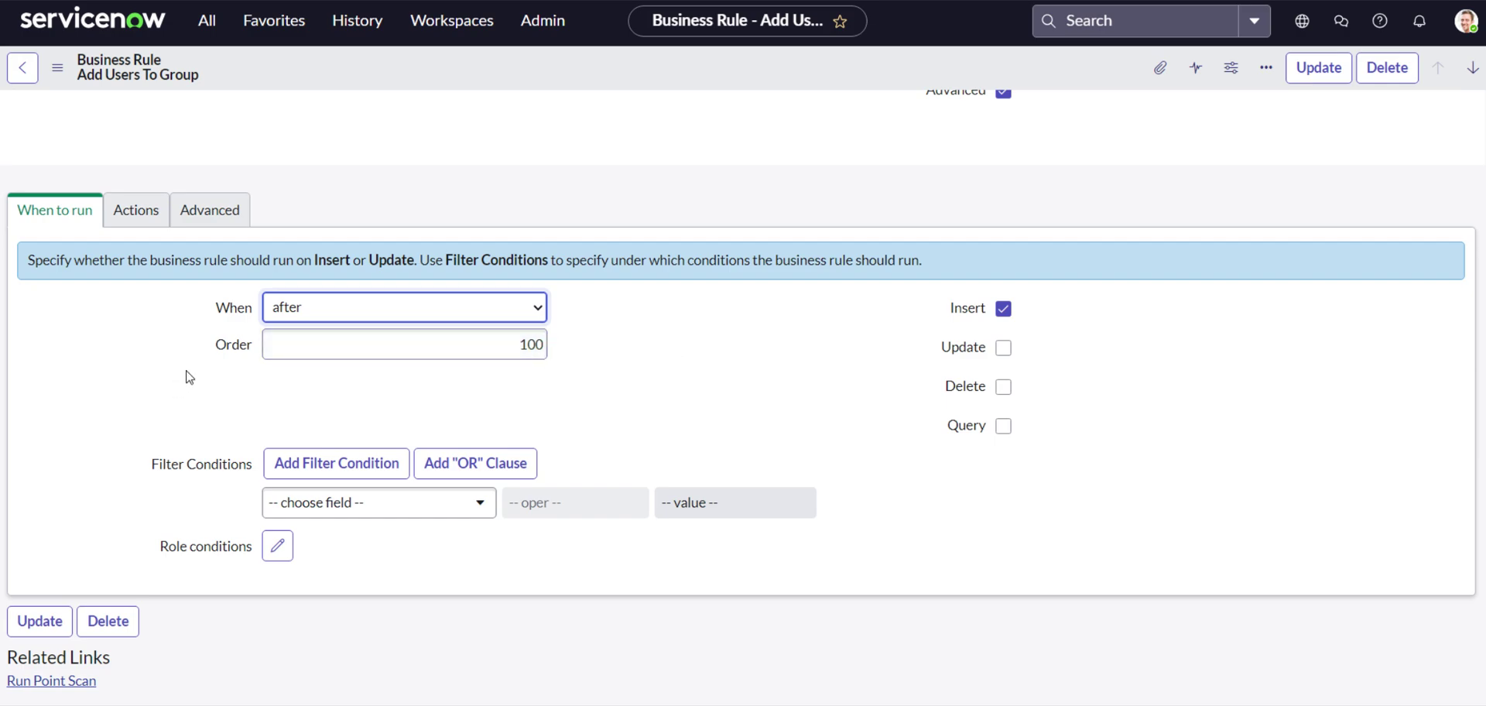
{"action": "scroll", "coordinate": [189, 370], "scroll_direction": "down", "scroll_amount": 1}
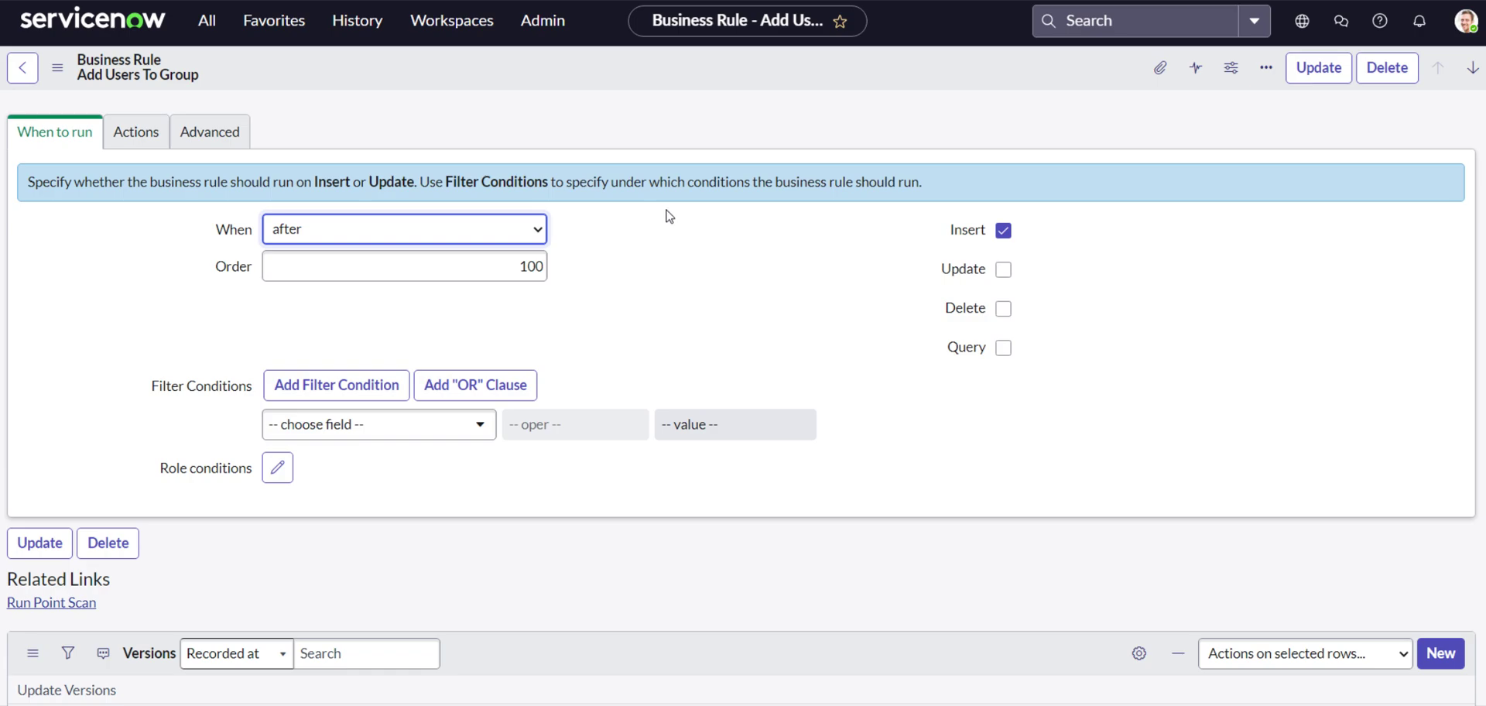
{"action": "scroll", "coordinate": [696, 279], "scroll_direction": "up", "scroll_amount": 1}
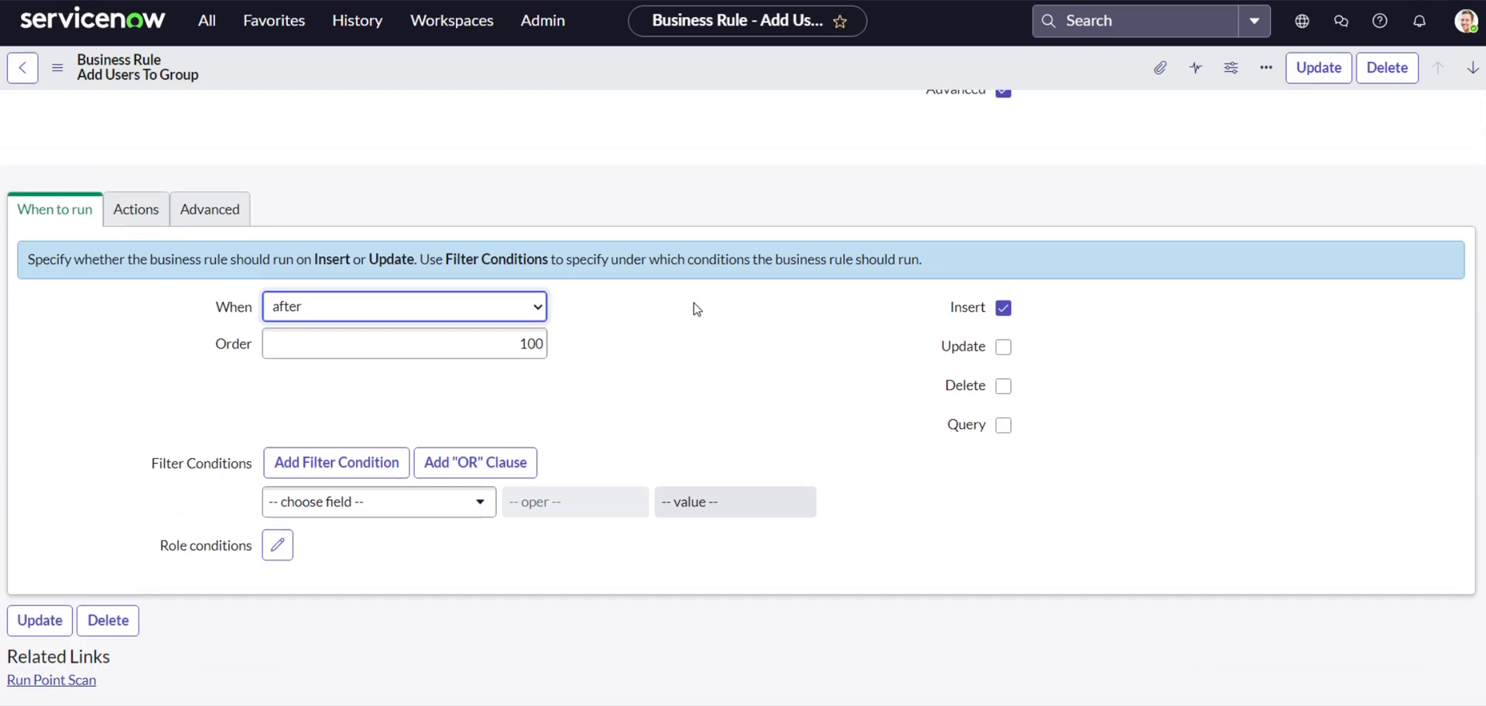
{"action": "scroll", "coordinate": [633, 235], "scroll_direction": "down", "scroll_amount": 2}
{"action": "scroll", "coordinate": [877, 338], "scroll_direction": "up", "scroll_amount": 1}
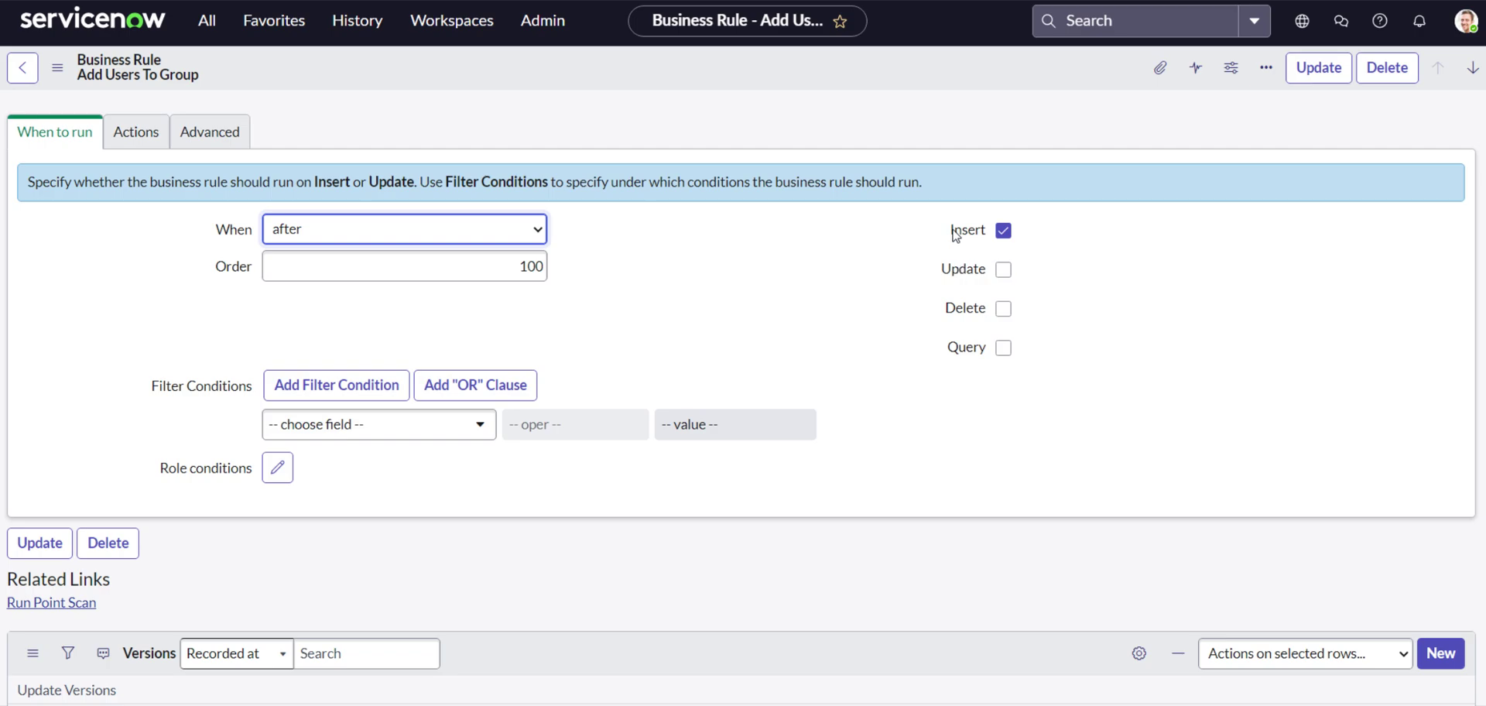
{"action": "scroll", "coordinate": [866, 352], "scroll_direction": "up", "scroll_amount": 3}
{"action": "scroll", "coordinate": [824, 325], "scroll_direction": "down", "scroll_amount": 2}
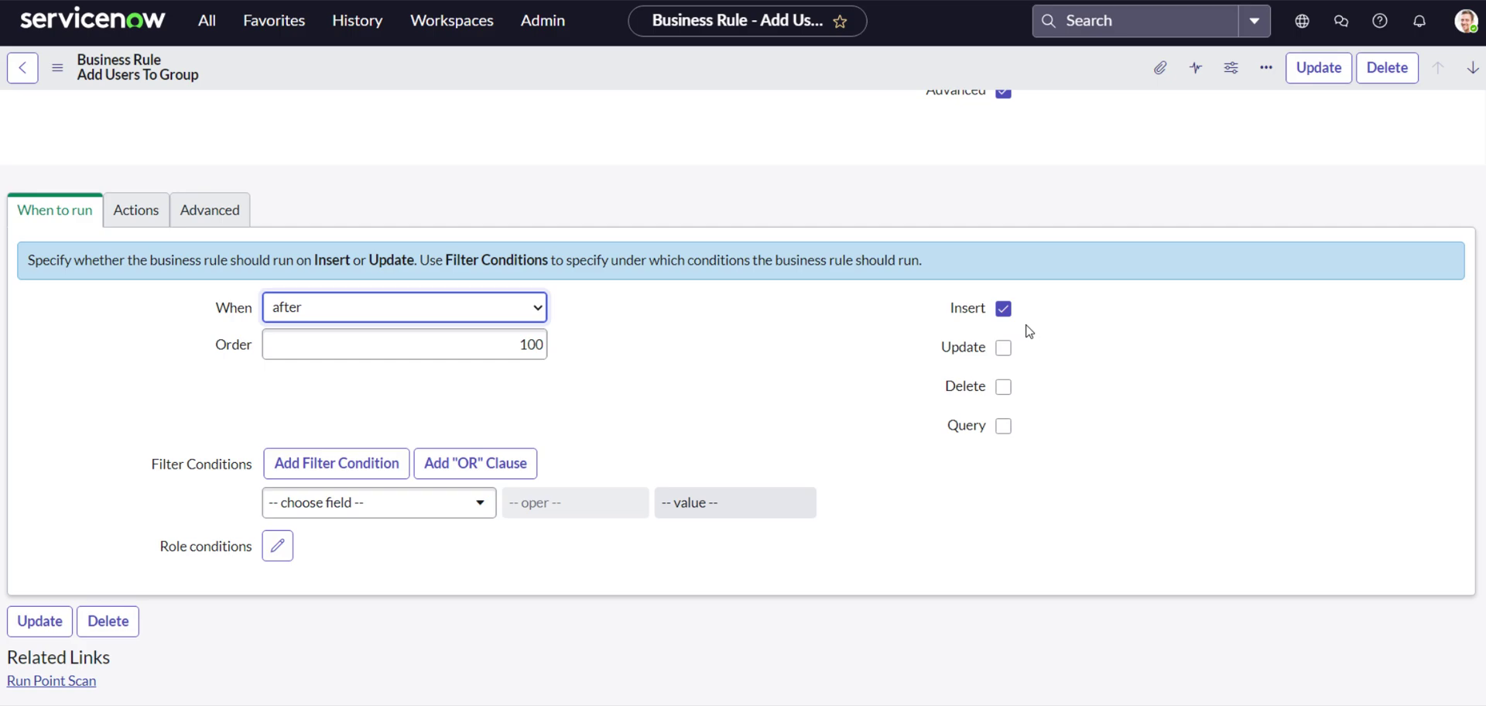
{"action": "scroll", "coordinate": [991, 288], "scroll_direction": "down", "scroll_amount": 1}
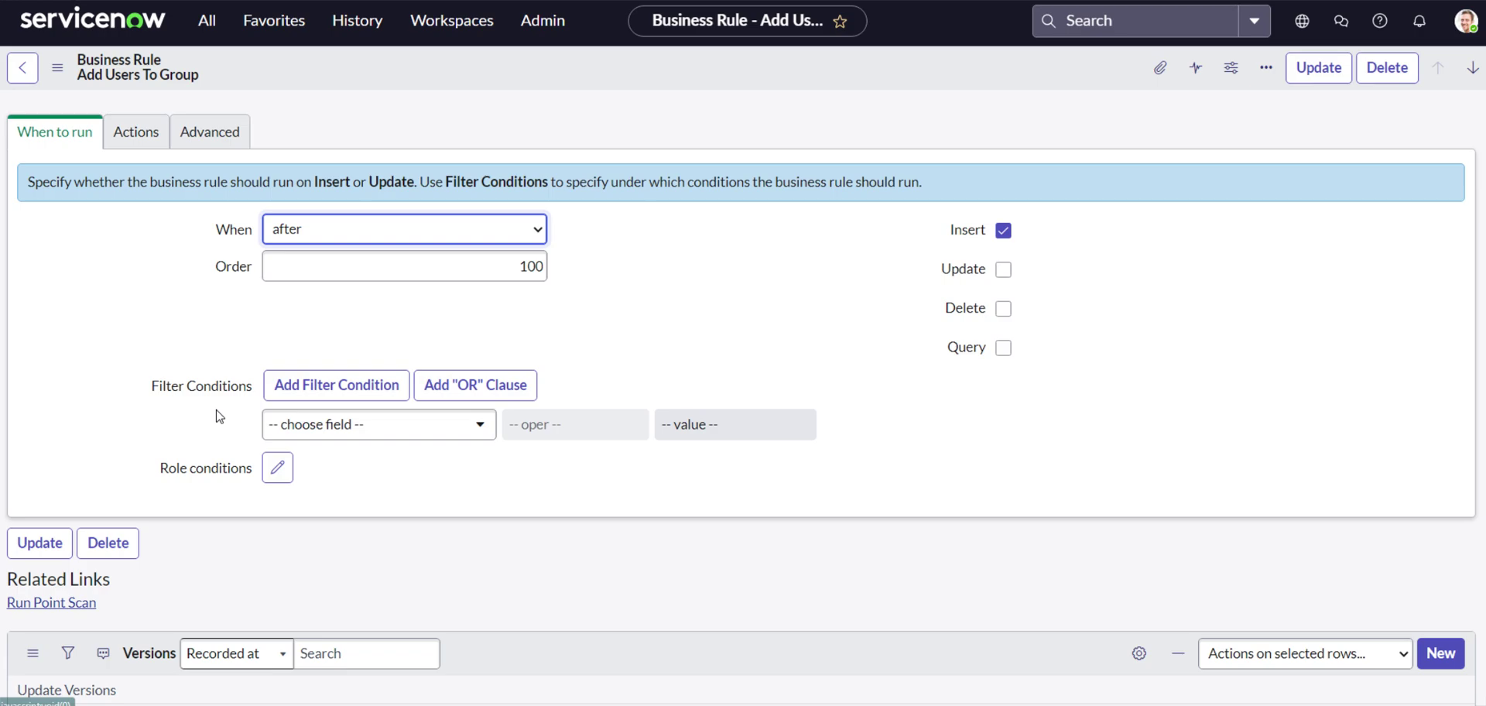
Browse the Filter Conditions field list without adding a condition, then show the Actions tab
{"action": "left_click", "coordinate": [373, 425]}
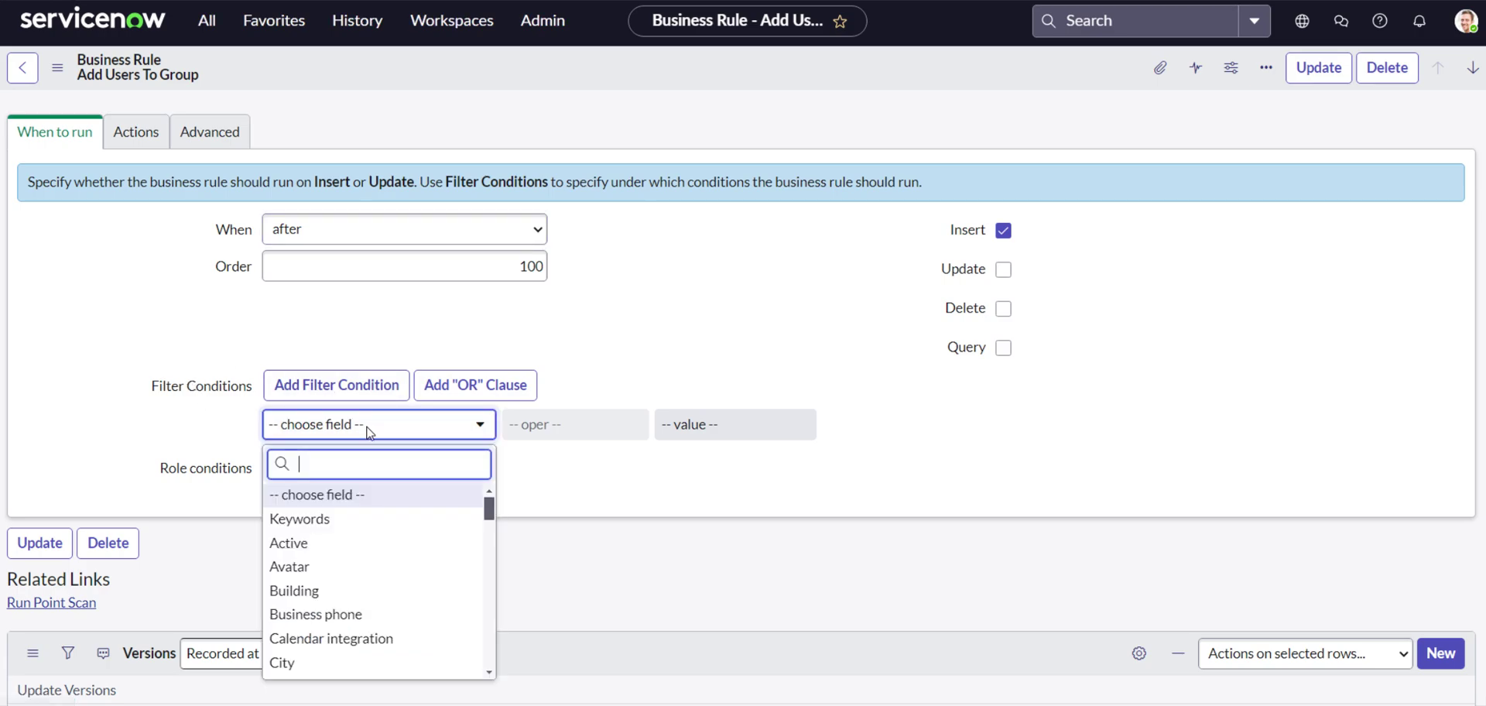
{"action": "scroll", "coordinate": [356, 534], "scroll_direction": "down", "scroll_amount": 1}
{"action": "scroll", "coordinate": [357, 534], "scroll_direction": "down", "scroll_amount": 1}
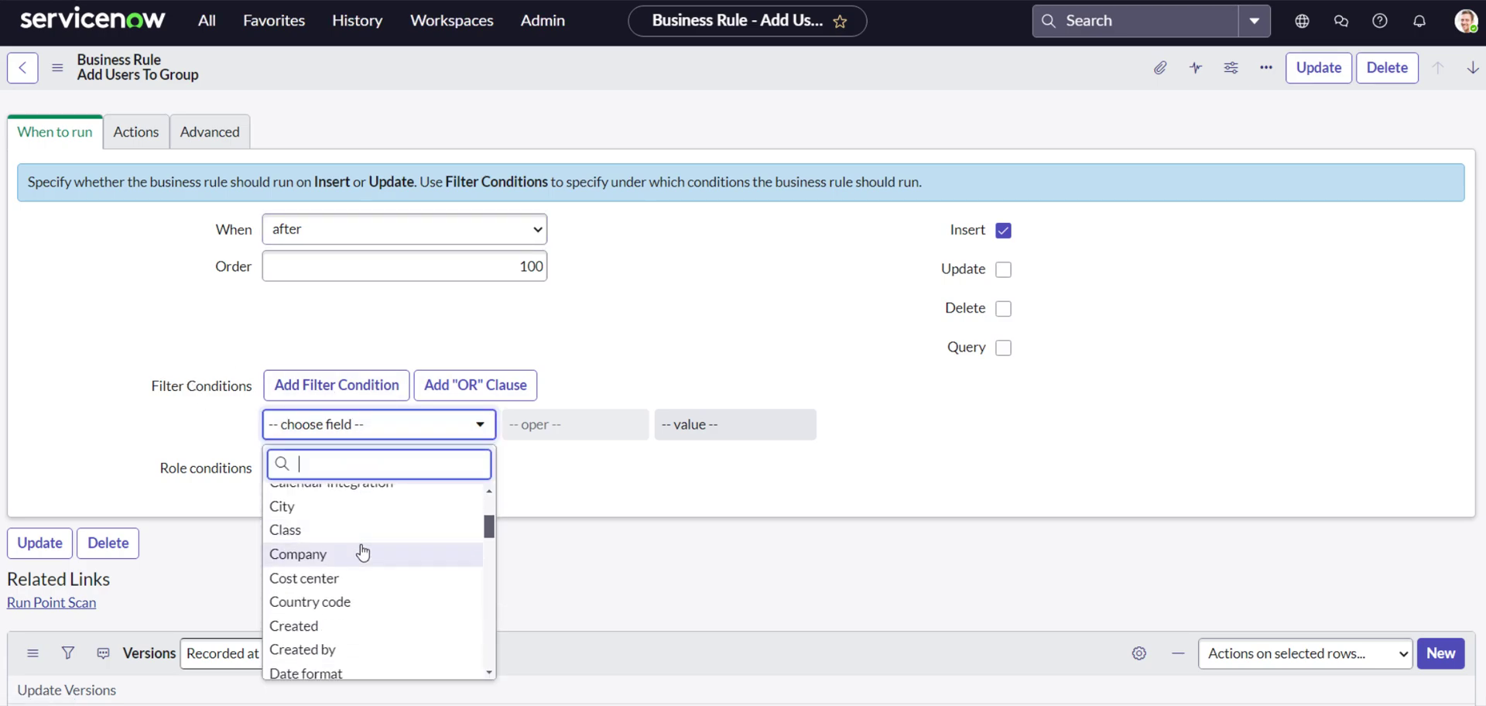
{"action": "scroll", "coordinate": [358, 553], "scroll_direction": "down", "scroll_amount": 2}
{"action": "scroll", "coordinate": [360, 579], "scroll_direction": "down", "scroll_amount": 2}
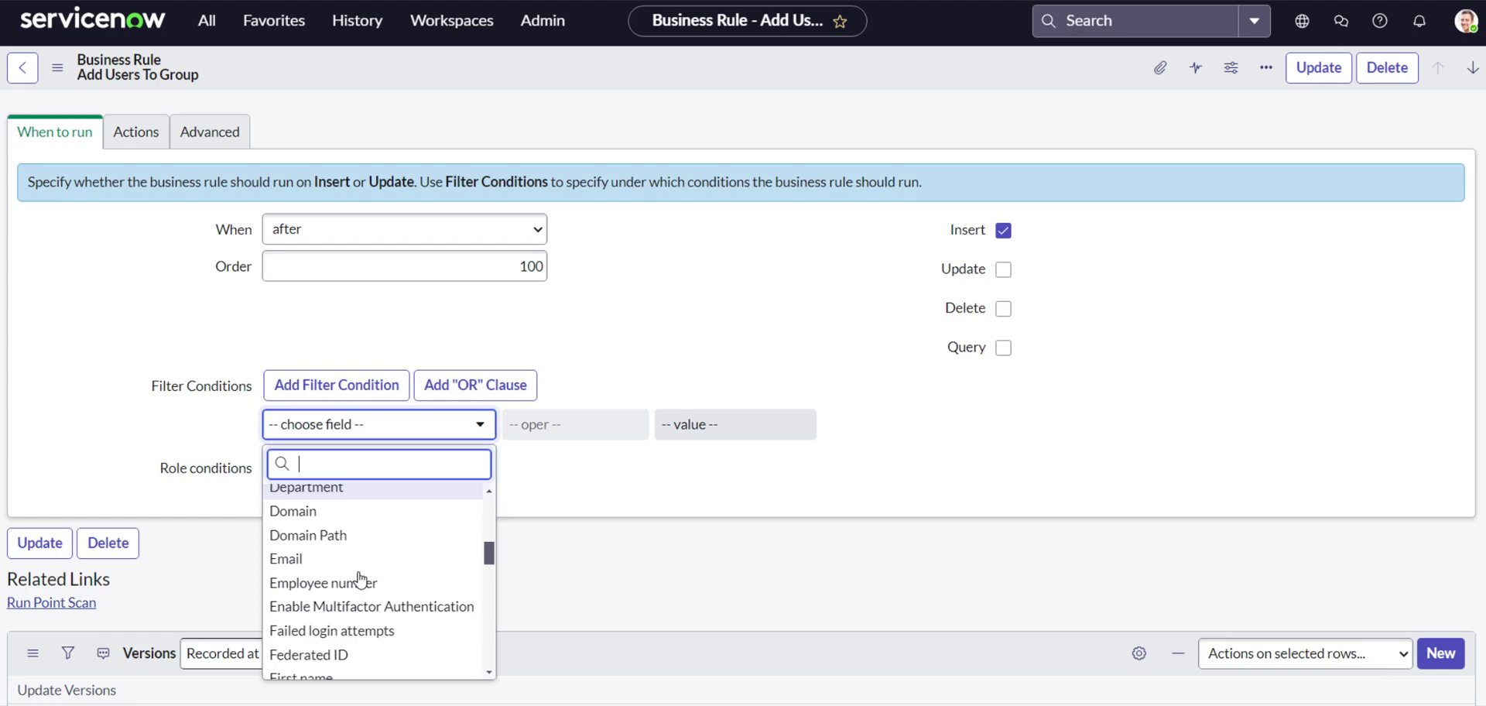
{"action": "scroll", "coordinate": [358, 579], "scroll_direction": "down", "scroll_amount": 1}
{"action": "scroll", "coordinate": [361, 573], "scroll_direction": "down", "scroll_amount": 2}
{"action": "scroll", "coordinate": [356, 572], "scroll_direction": "up", "scroll_amount": 1}
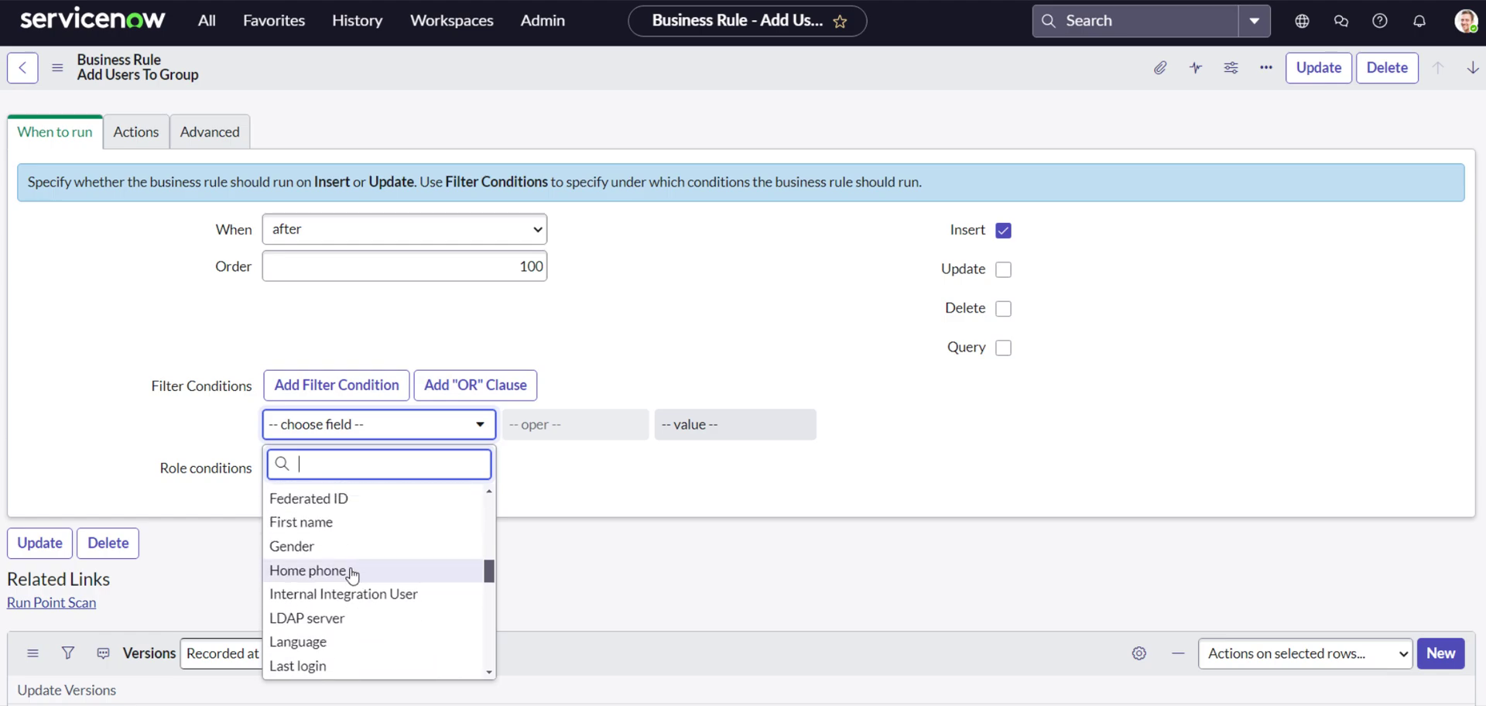
{"action": "scroll", "coordinate": [349, 574], "scroll_direction": "down", "scroll_amount": 3}
{"action": "scroll", "coordinate": [340, 582], "scroll_direction": "down", "scroll_amount": 2}
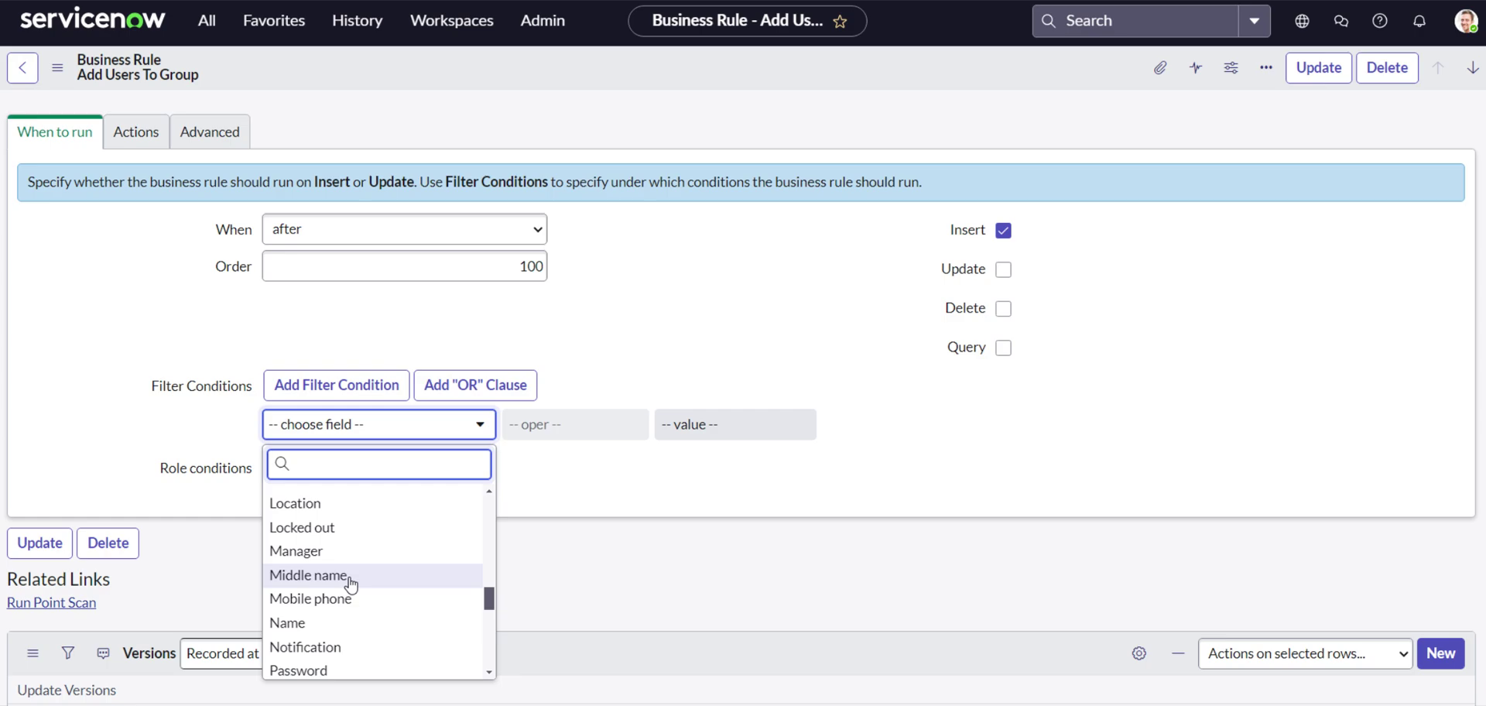
{"action": "left_click", "coordinate": [117, 432]}
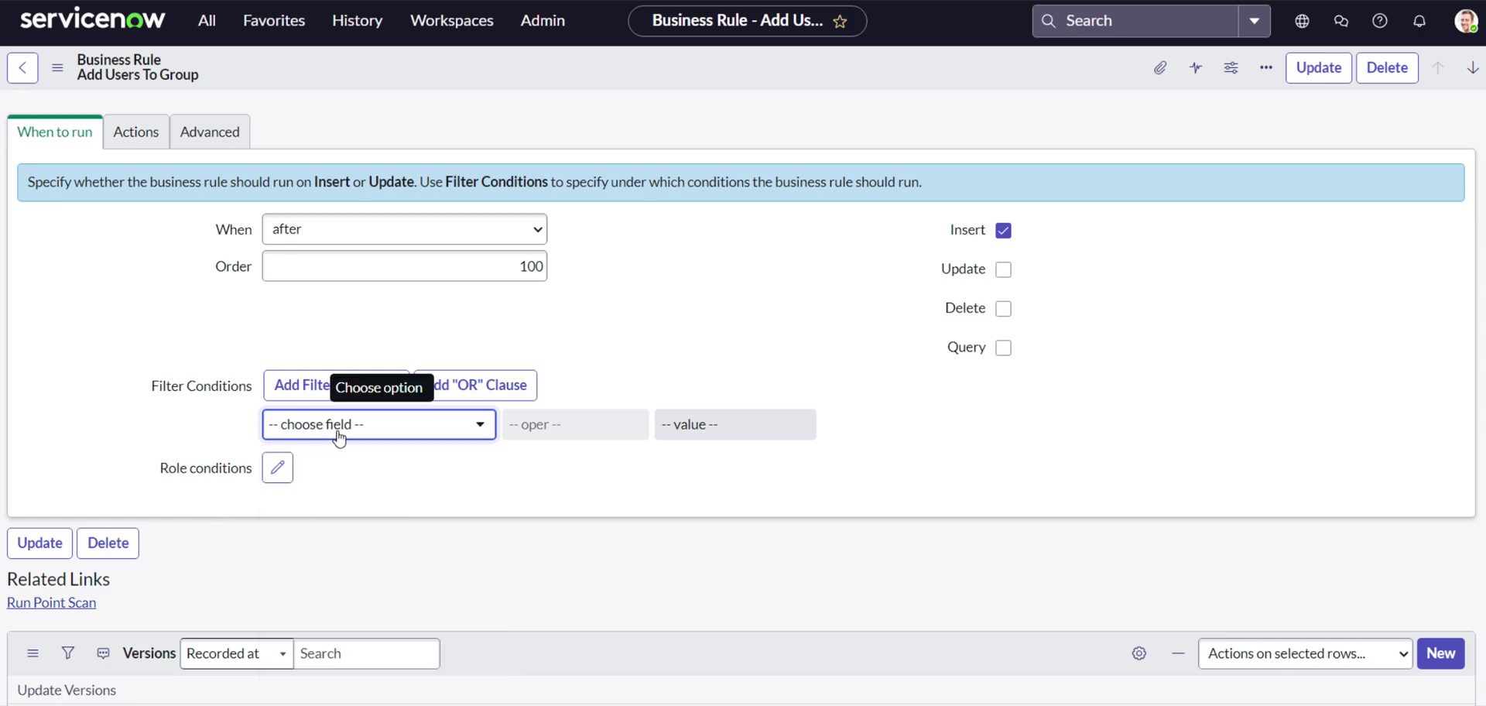
{"action": "scroll", "coordinate": [232, 519], "scroll_direction": "up", "scroll_amount": 2}
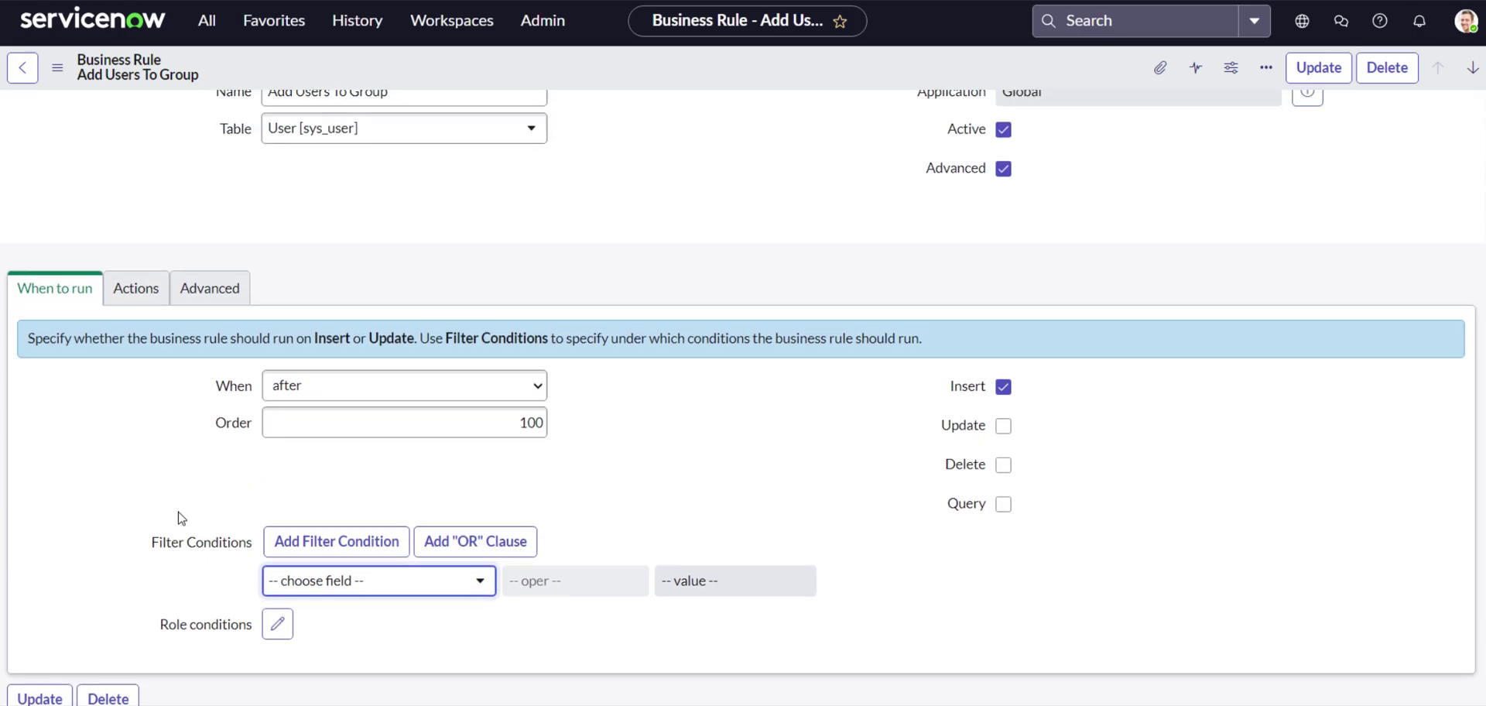
{"action": "left_click", "coordinate": [116, 286]}
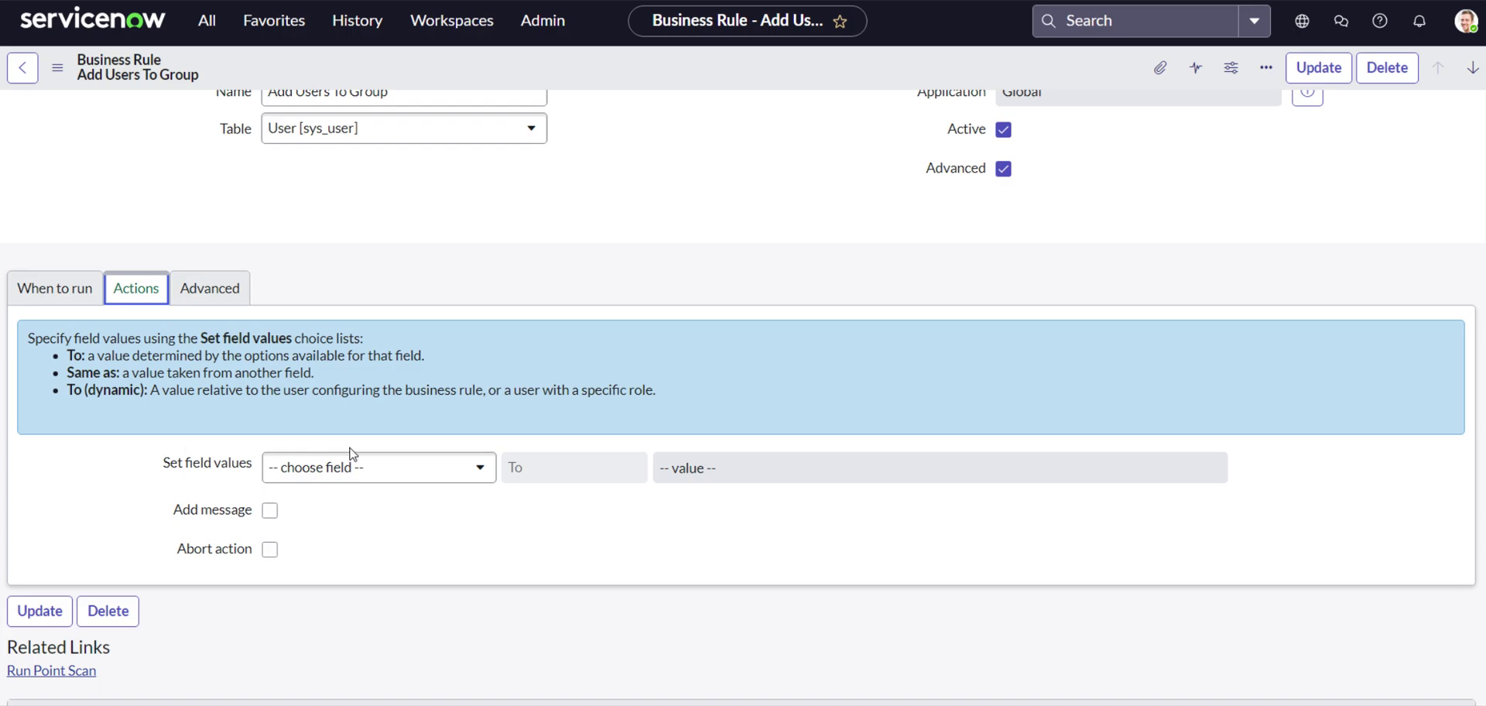
Revisit the When to run settings and return to the rule's Actions tab
{"action": "left_click", "coordinate": [75, 295]}
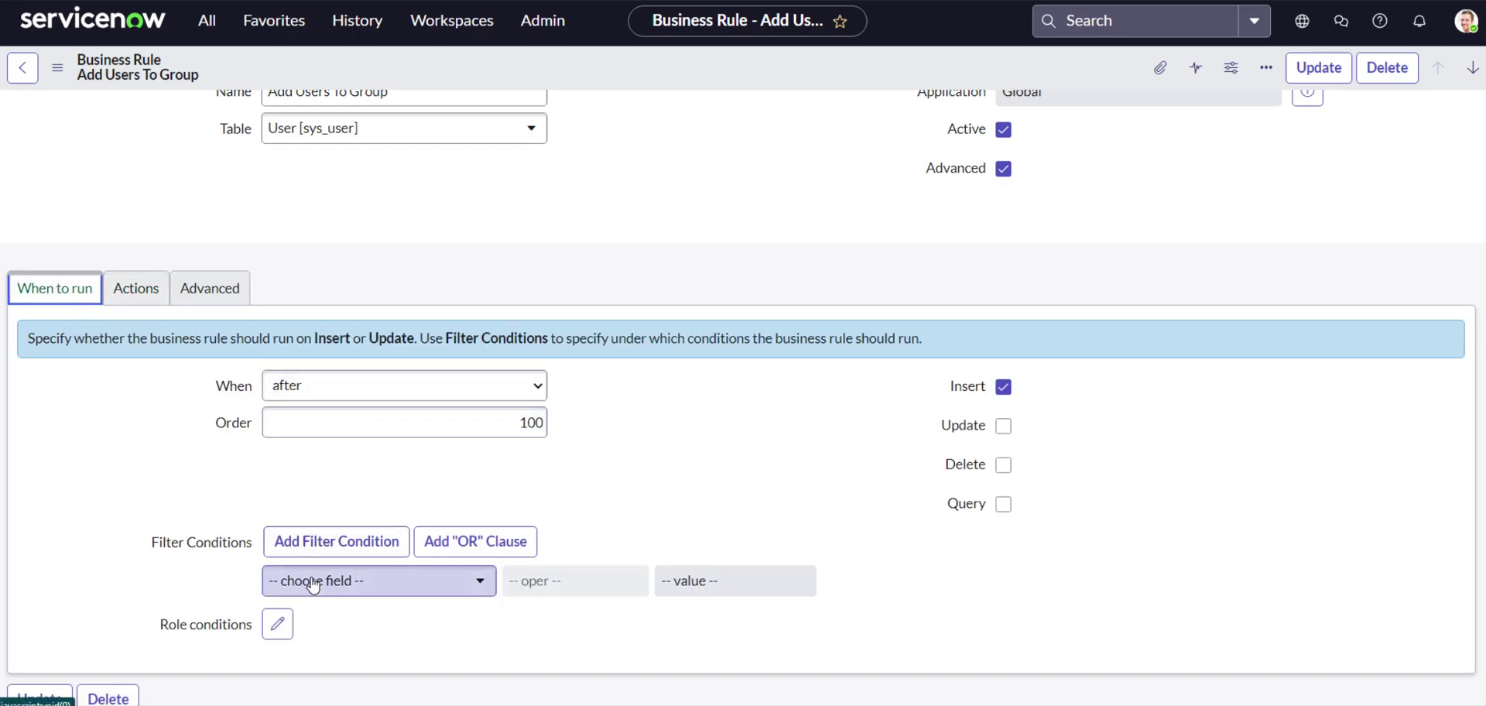
{"action": "scroll", "coordinate": [249, 403], "scroll_direction": "up", "scroll_amount": 1}
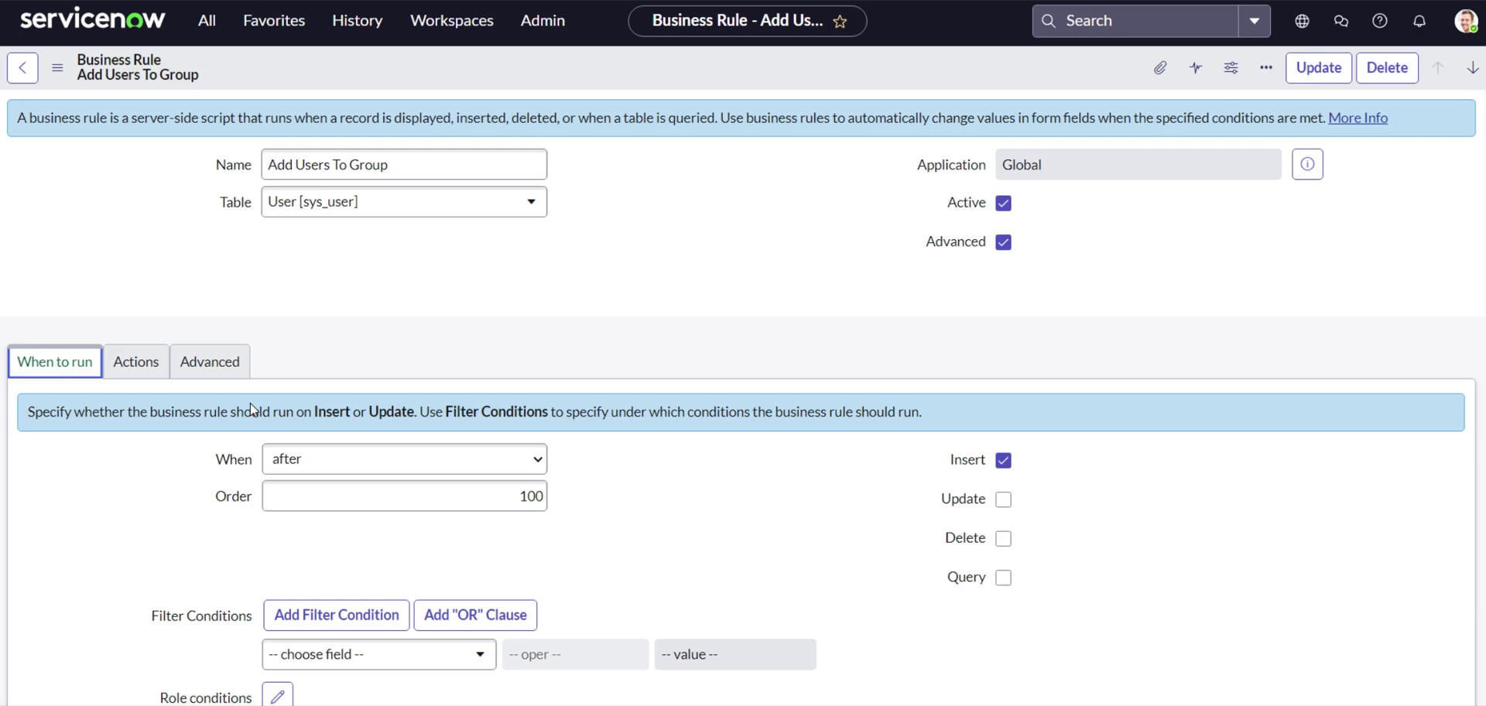
{"action": "scroll", "coordinate": [348, 411], "scroll_direction": "down", "scroll_amount": 2}
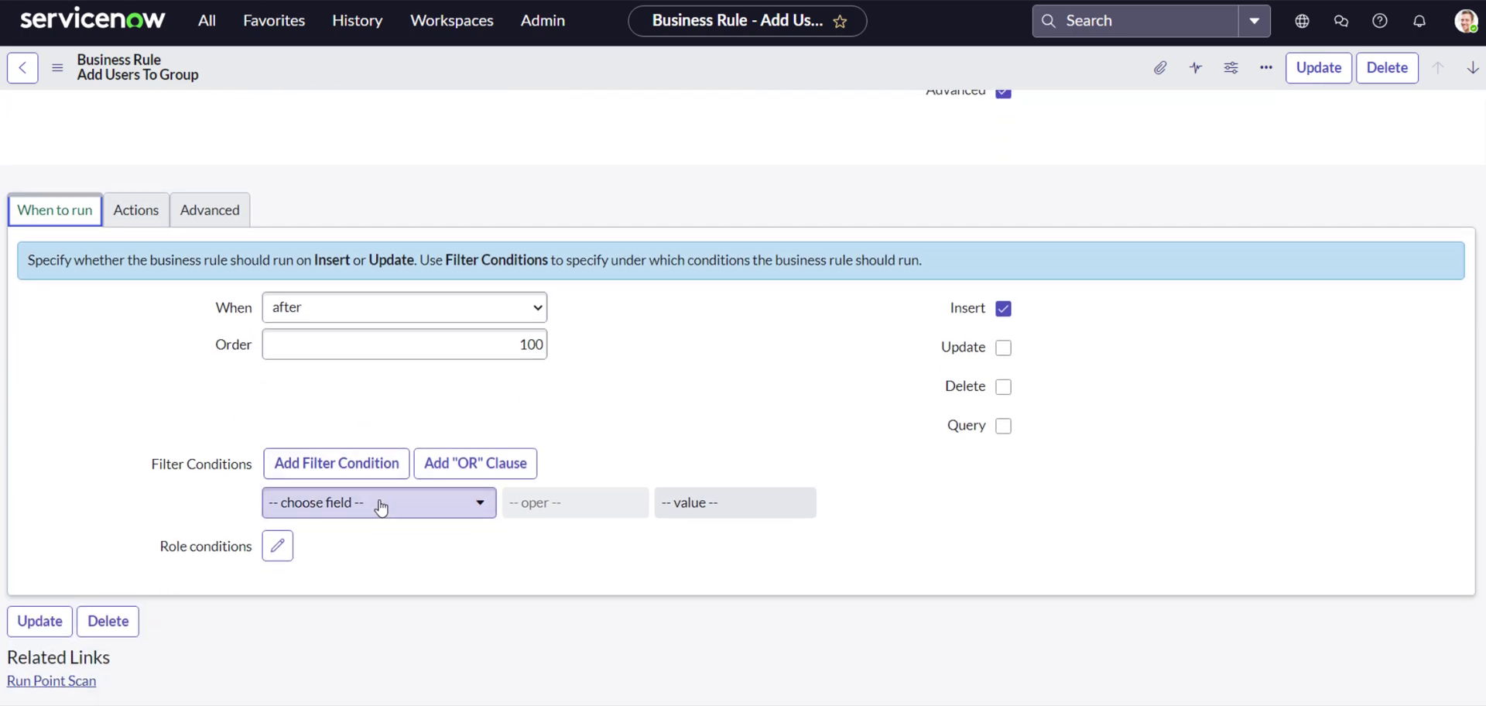
{"action": "left_click", "coordinate": [133, 213]}
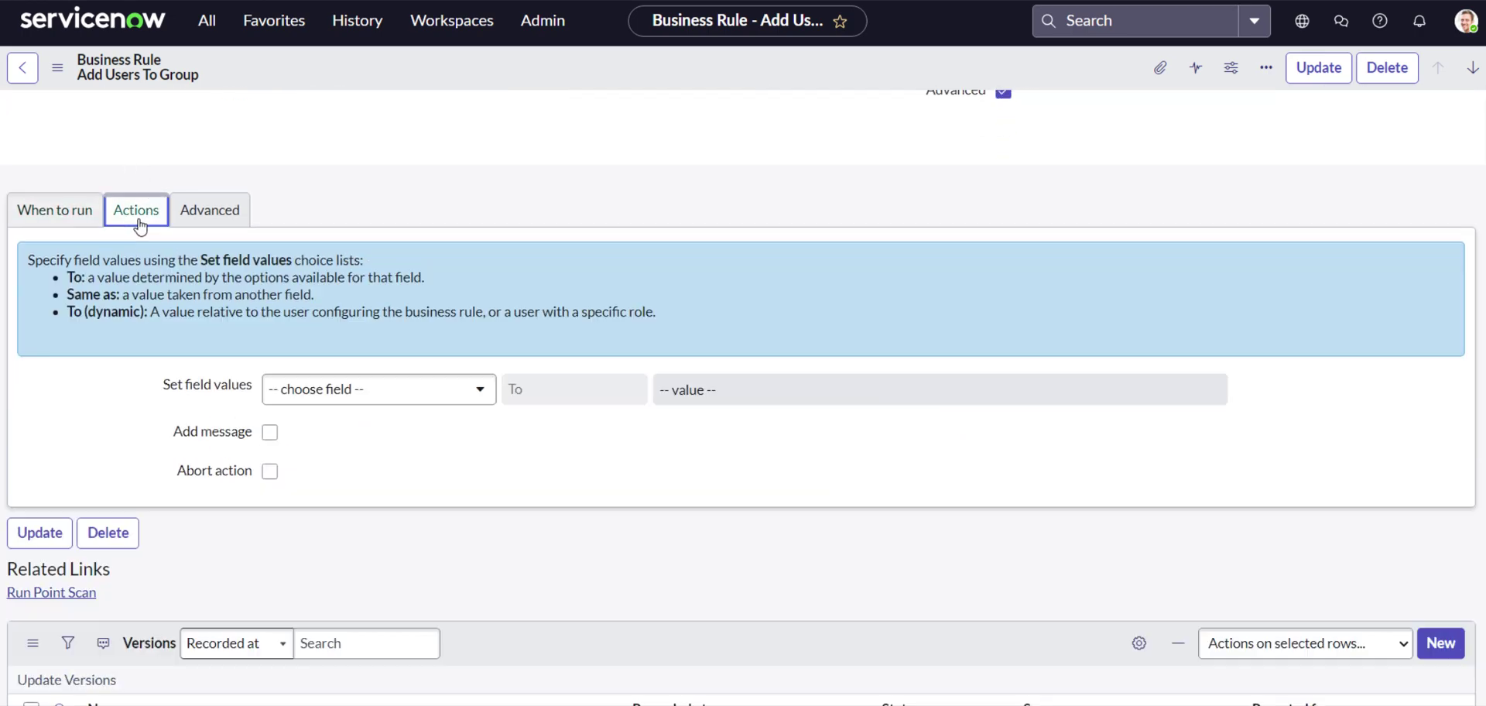
Add a trial action setting Middle name to N/A, then remove it again
{"action": "left_click", "coordinate": [330, 398]}
{"action": "type", "text": "m"}
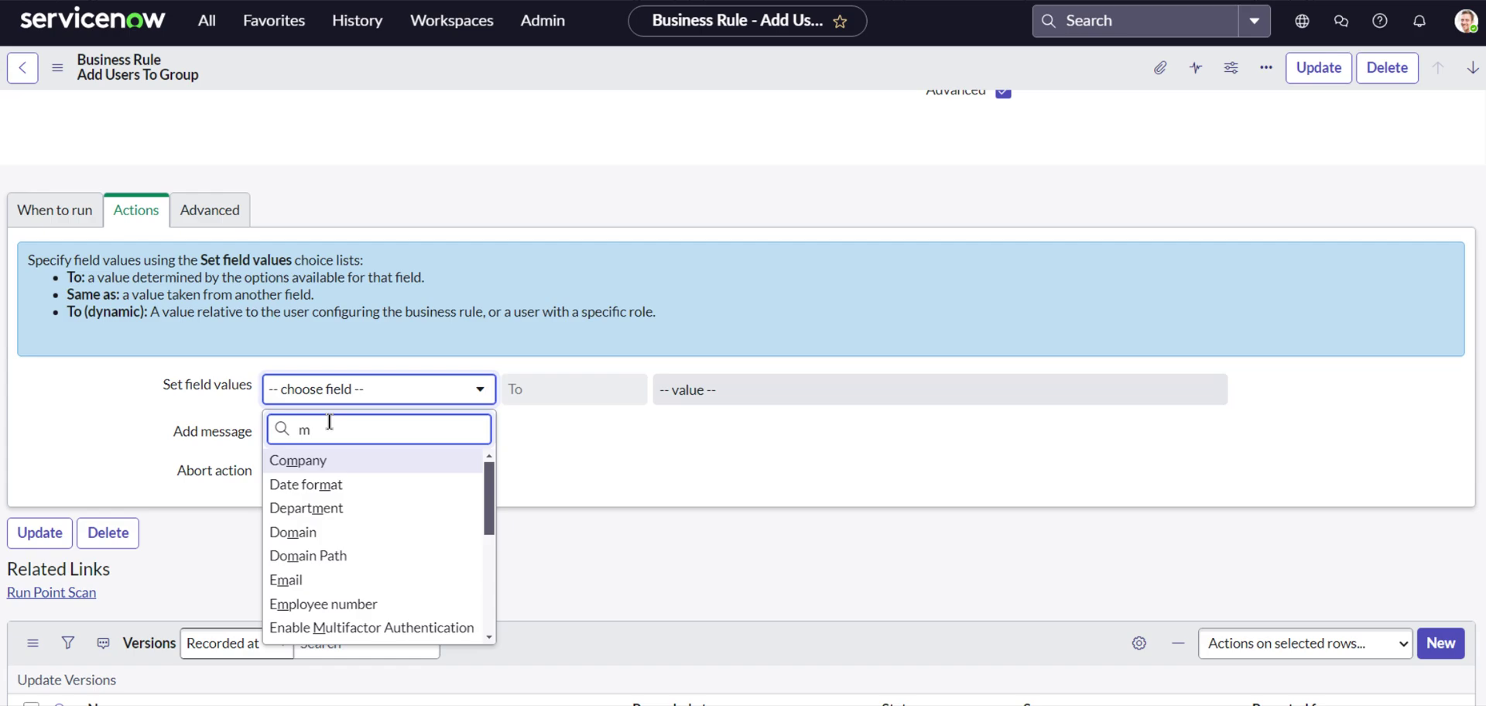
{"action": "type", "text": "idd"}
{"action": "left_click", "coordinate": [356, 463]}
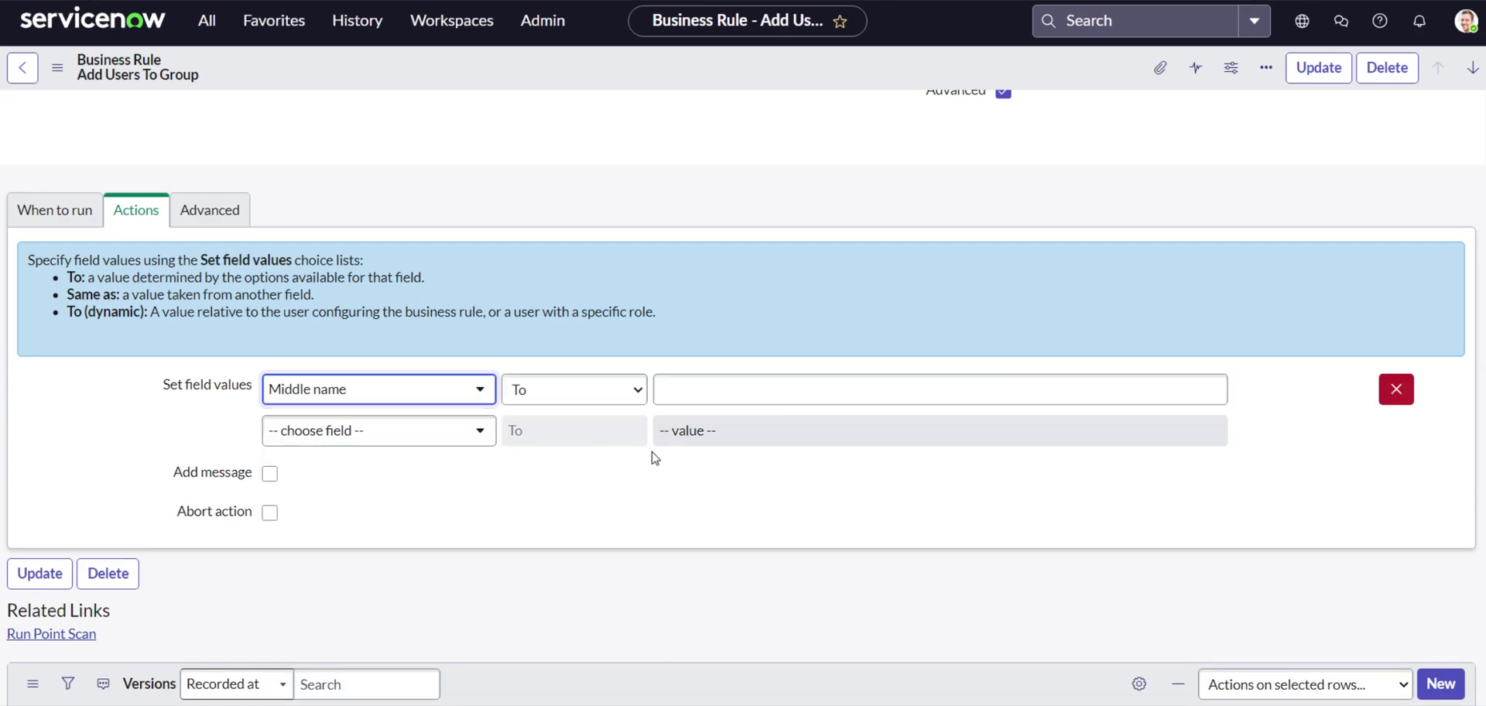
{"action": "left_click", "coordinate": [759, 398]}
{"action": "type", "text": "N/A"}
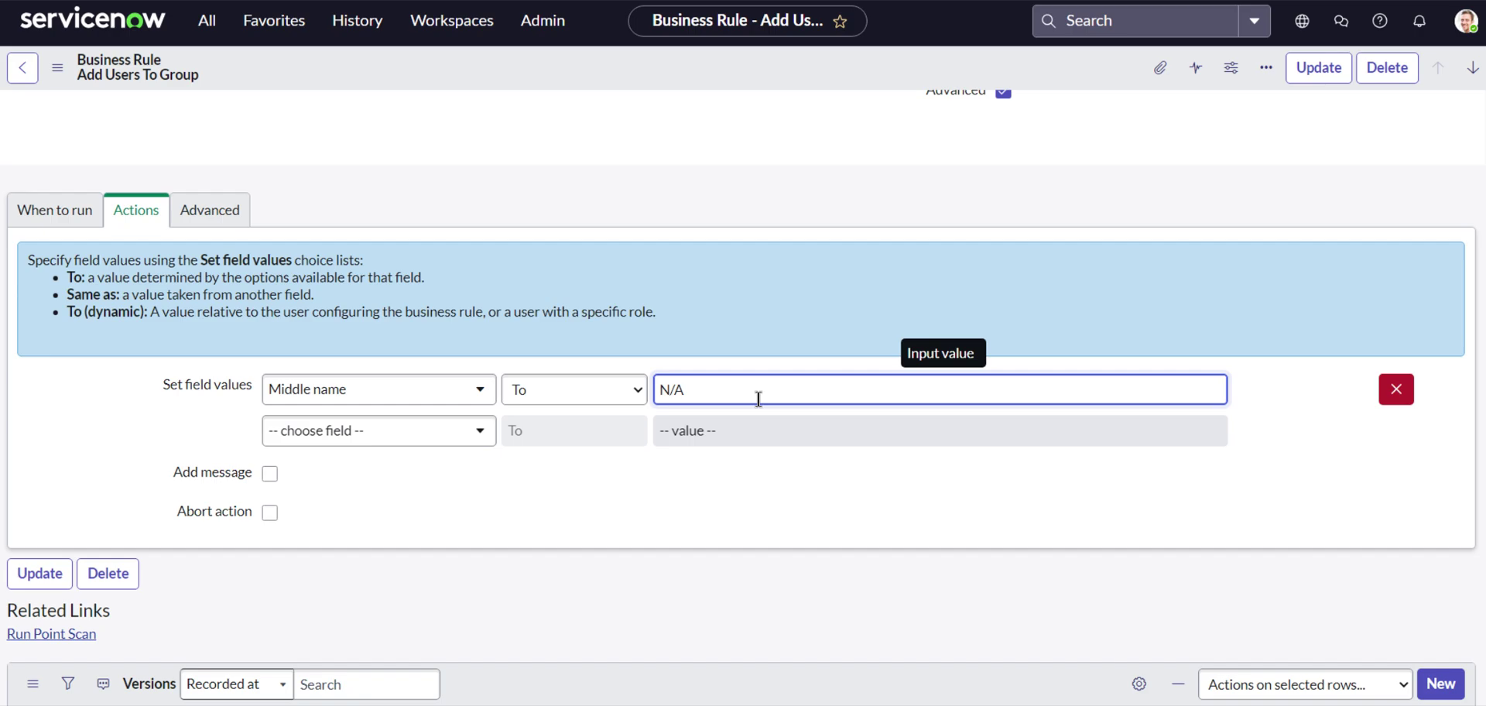
{"action": "left_click", "coordinate": [1396, 389]}
{"action": "scroll", "coordinate": [418, 402], "scroll_direction": "up", "scroll_amount": 1}
{"action": "scroll", "coordinate": [560, 221], "scroll_direction": "up", "scroll_amount": 1}
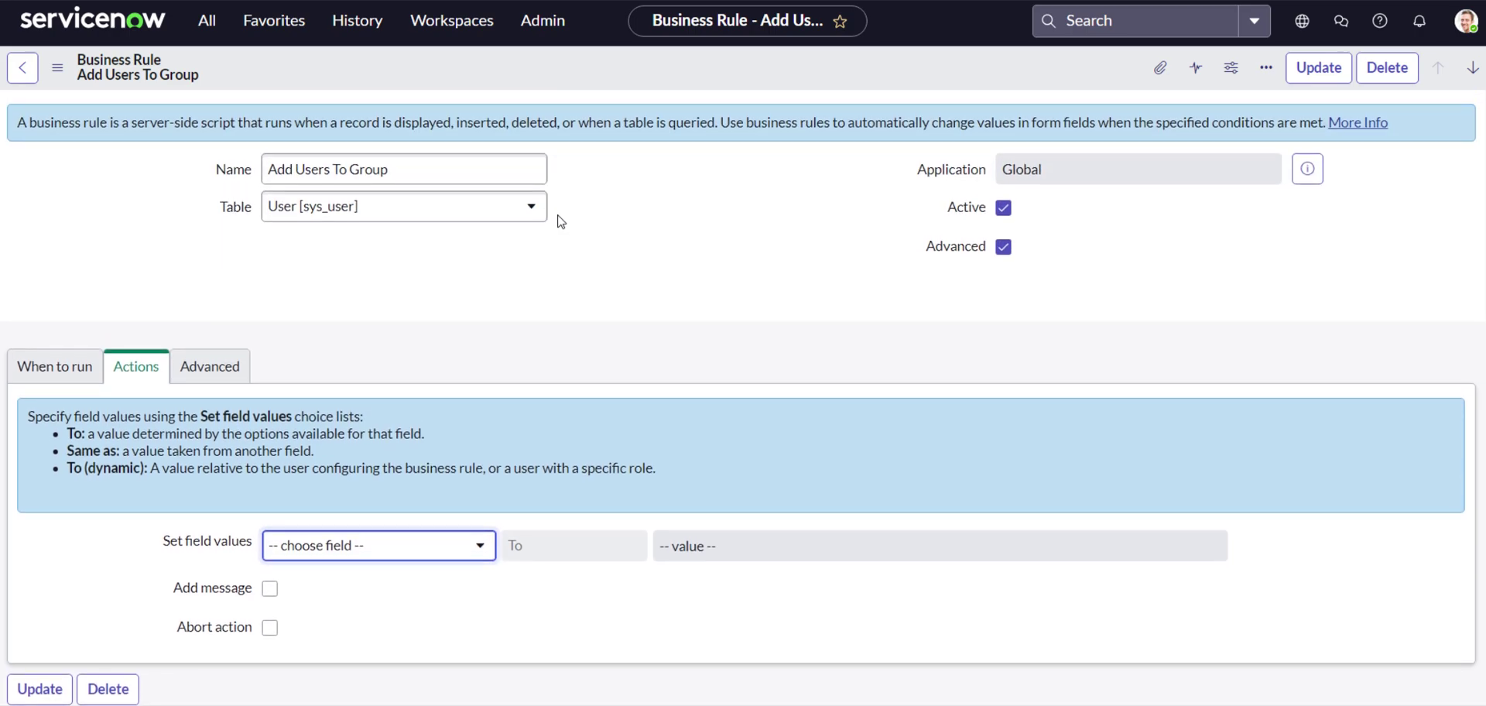
{"action": "scroll", "coordinate": [903, 249], "scroll_direction": "down", "scroll_amount": 1}
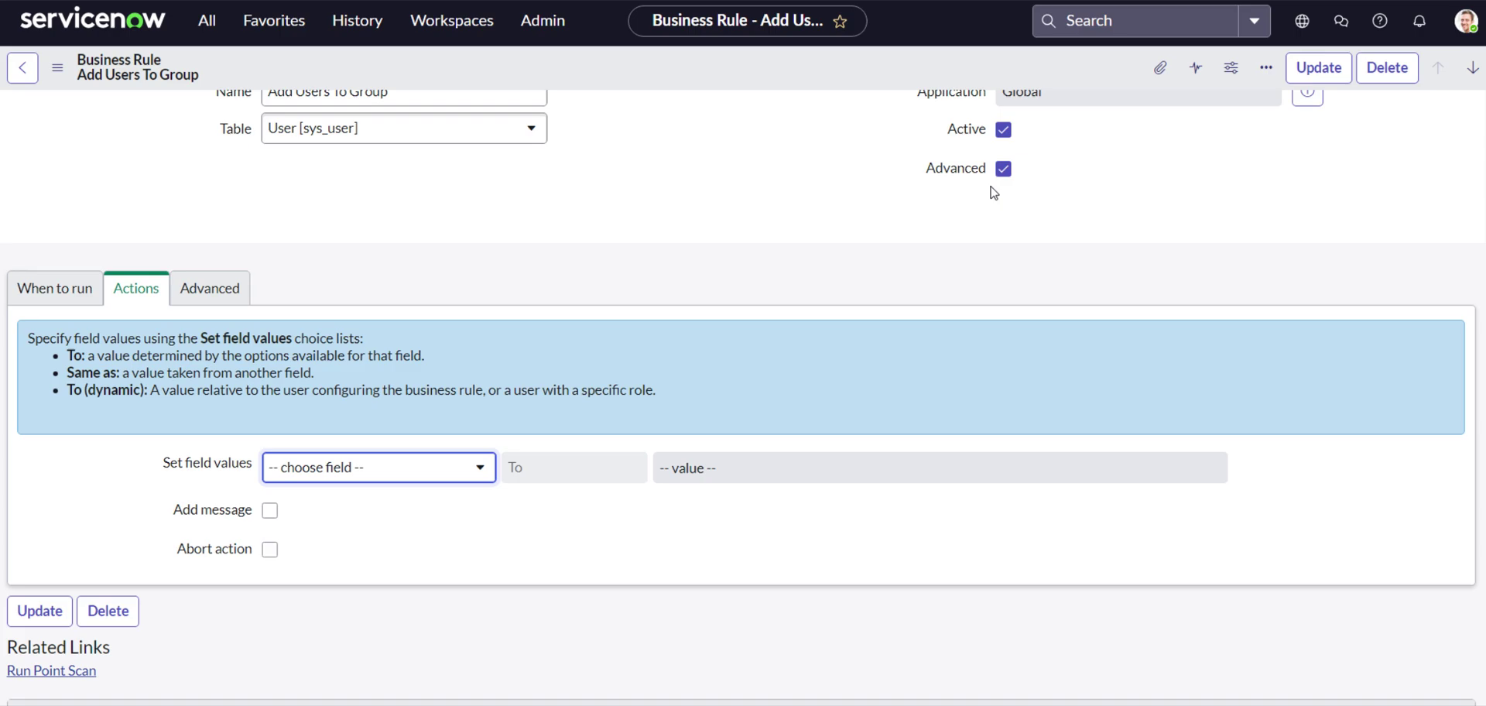
{"action": "scroll", "coordinate": [200, 258], "scroll_direction": "down", "scroll_amount": 1}
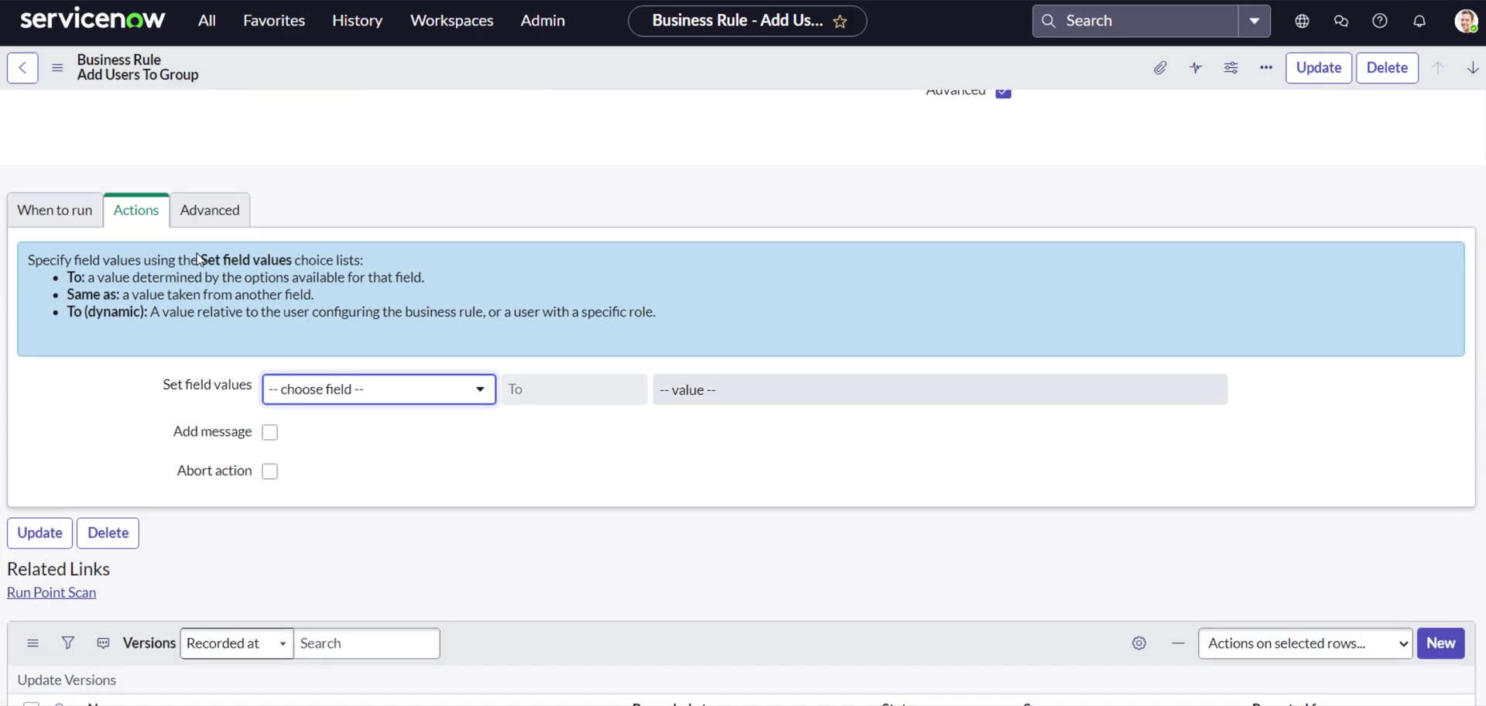
Show the Advanced tab's Condition and the script that inserts a group membership for the user
{"action": "left_click", "coordinate": [219, 221]}
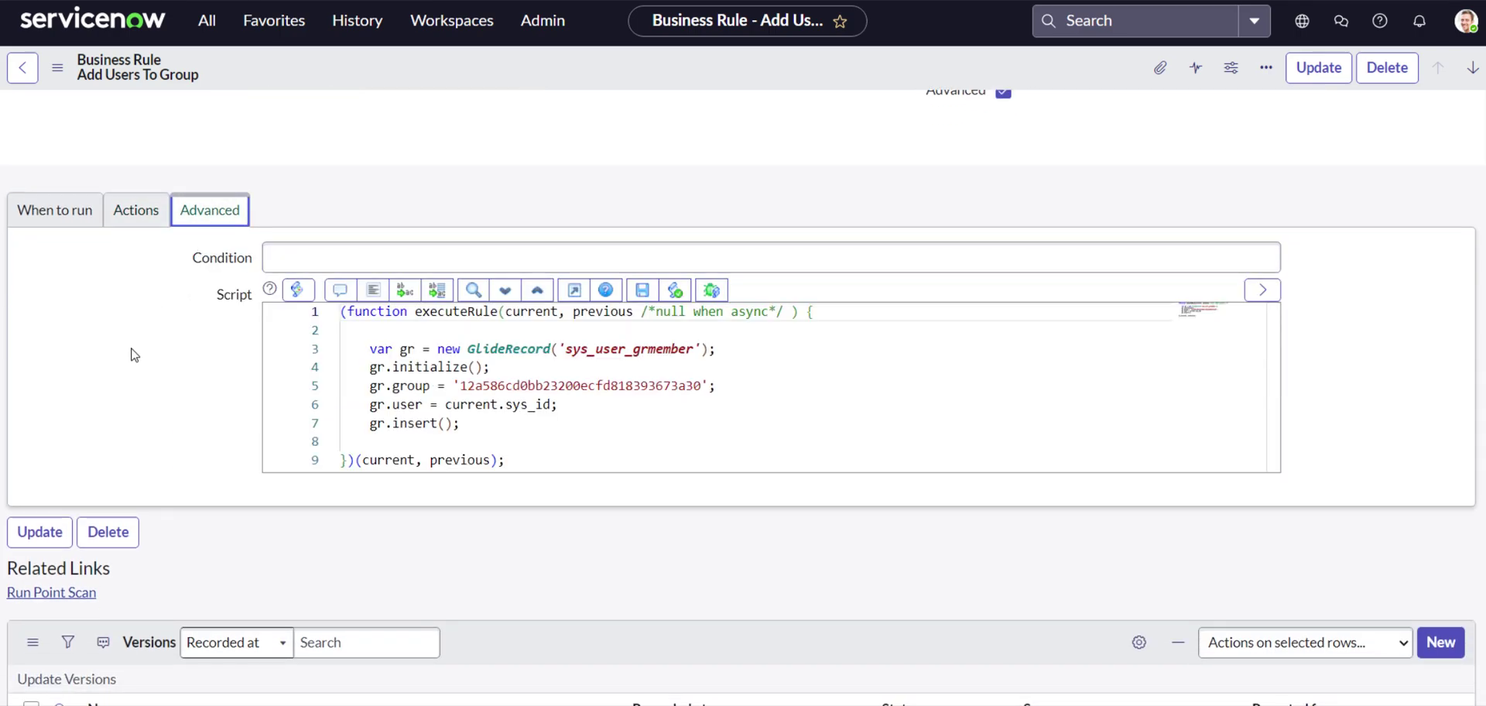
{"action": "scroll", "coordinate": [541, 365], "scroll_direction": "down", "scroll_amount": 1}
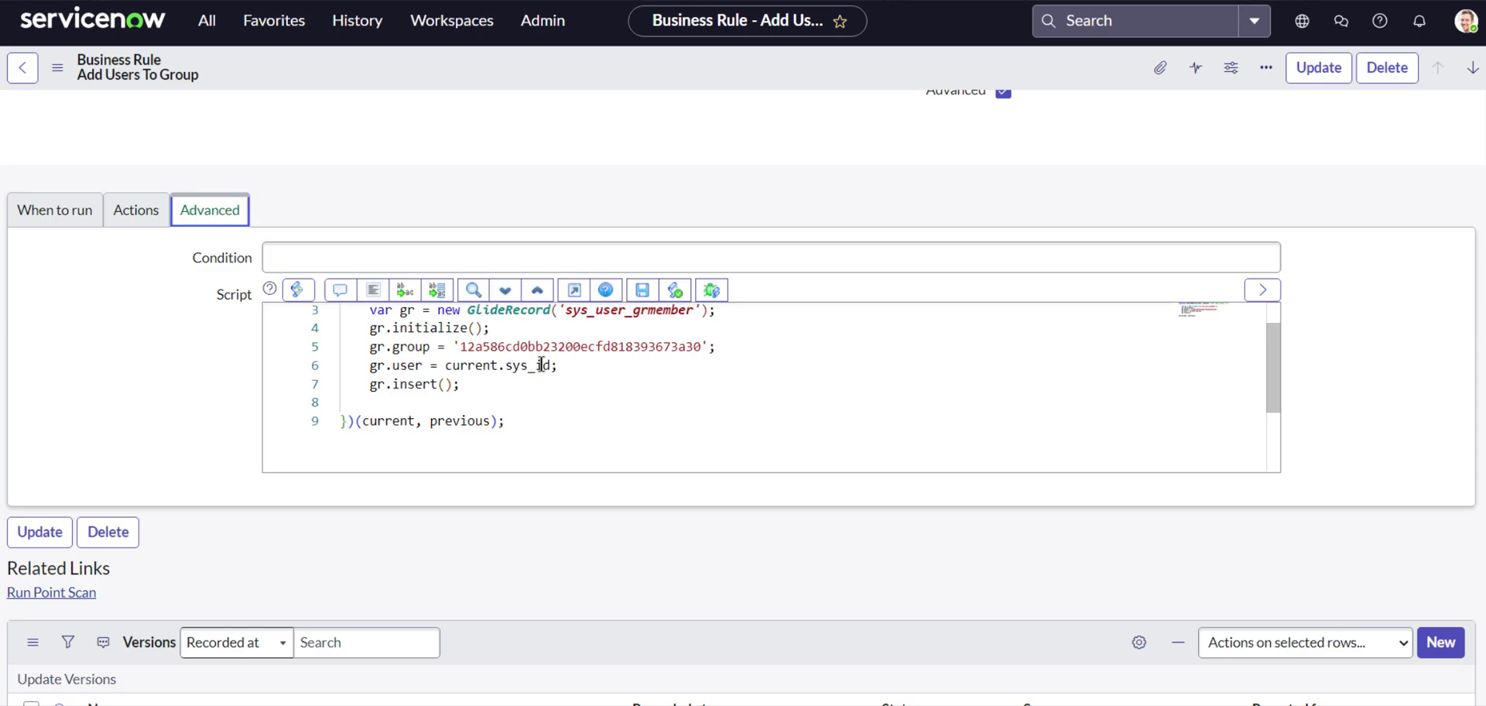
{"action": "scroll", "coordinate": [469, 377], "scroll_direction": "up", "scroll_amount": 1}
{"action": "scroll", "coordinate": [138, 378], "scroll_direction": "up", "scroll_amount": 1}
{"action": "scroll", "coordinate": [138, 379], "scroll_direction": "down", "scroll_amount": 2}
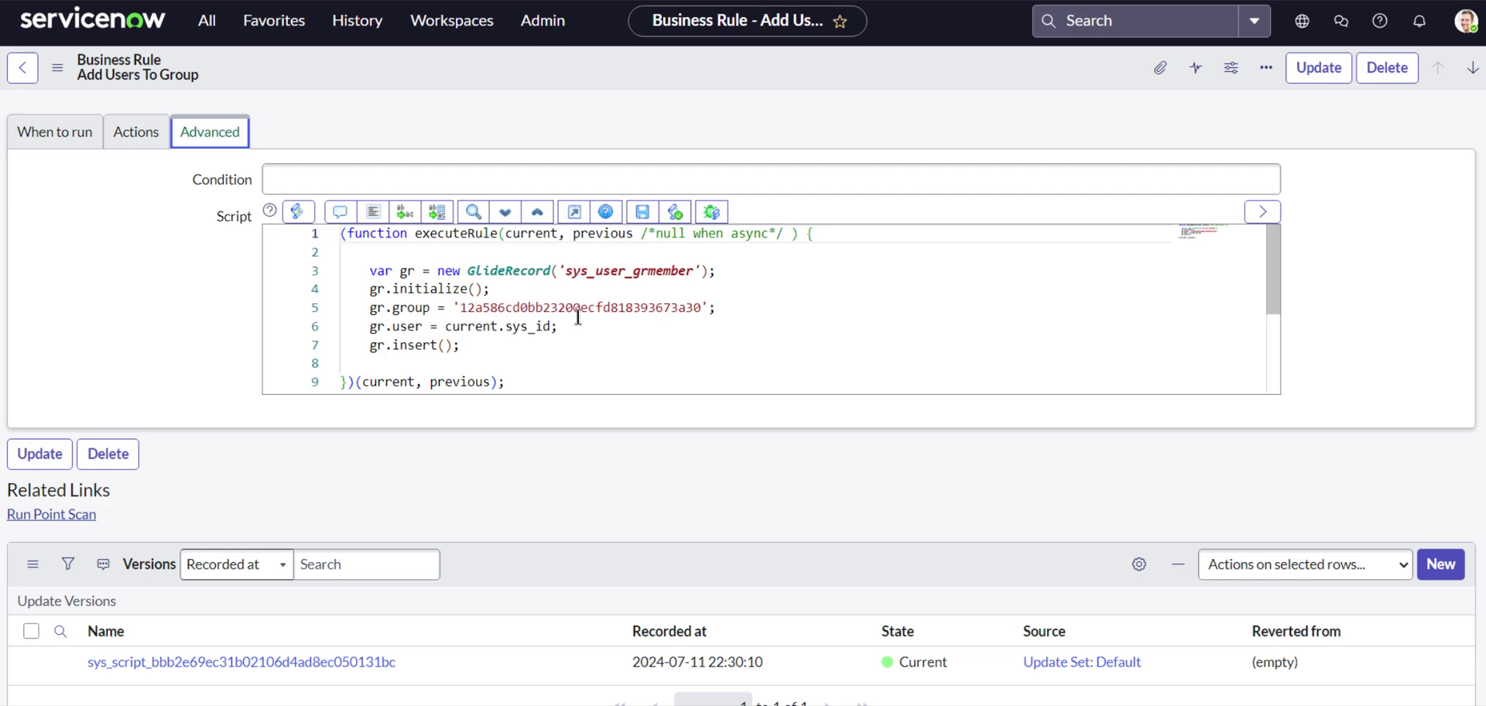
{"action": "left_click", "coordinate": [274, 20]}
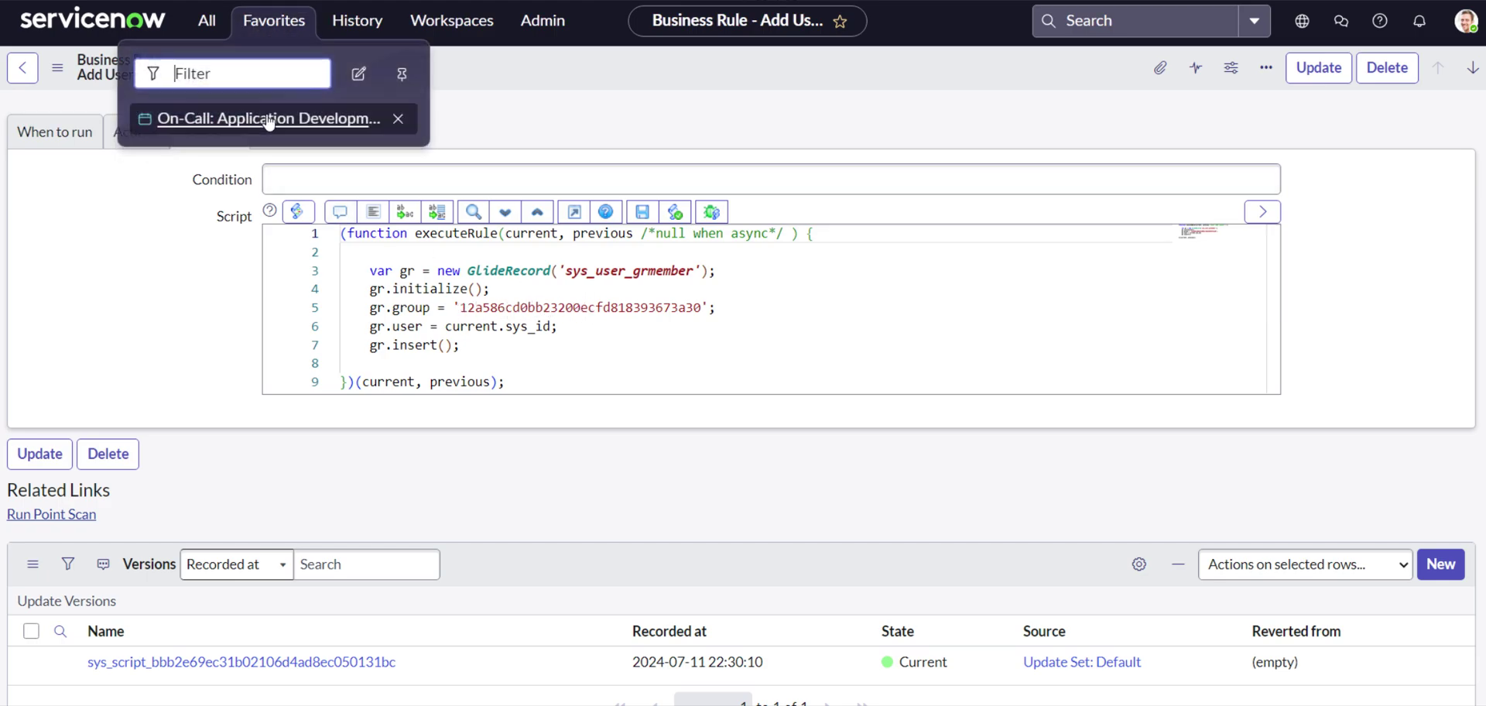
{"action": "left_click", "coordinate": [201, 17]}
{"action": "scroll", "coordinate": [172, 209], "scroll_direction": "down", "scroll_amount": 1}
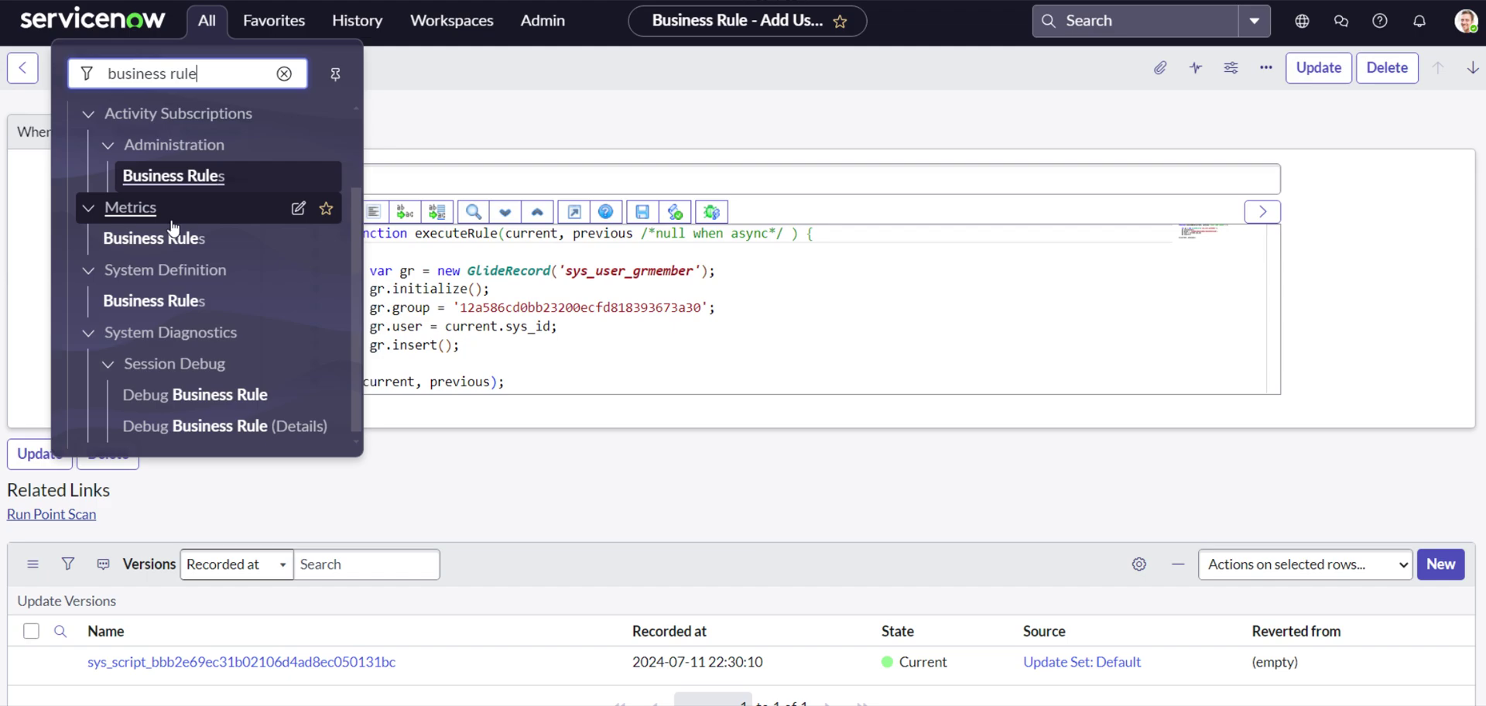
{"action": "scroll", "coordinate": [172, 240], "scroll_direction": "up", "scroll_amount": 2}
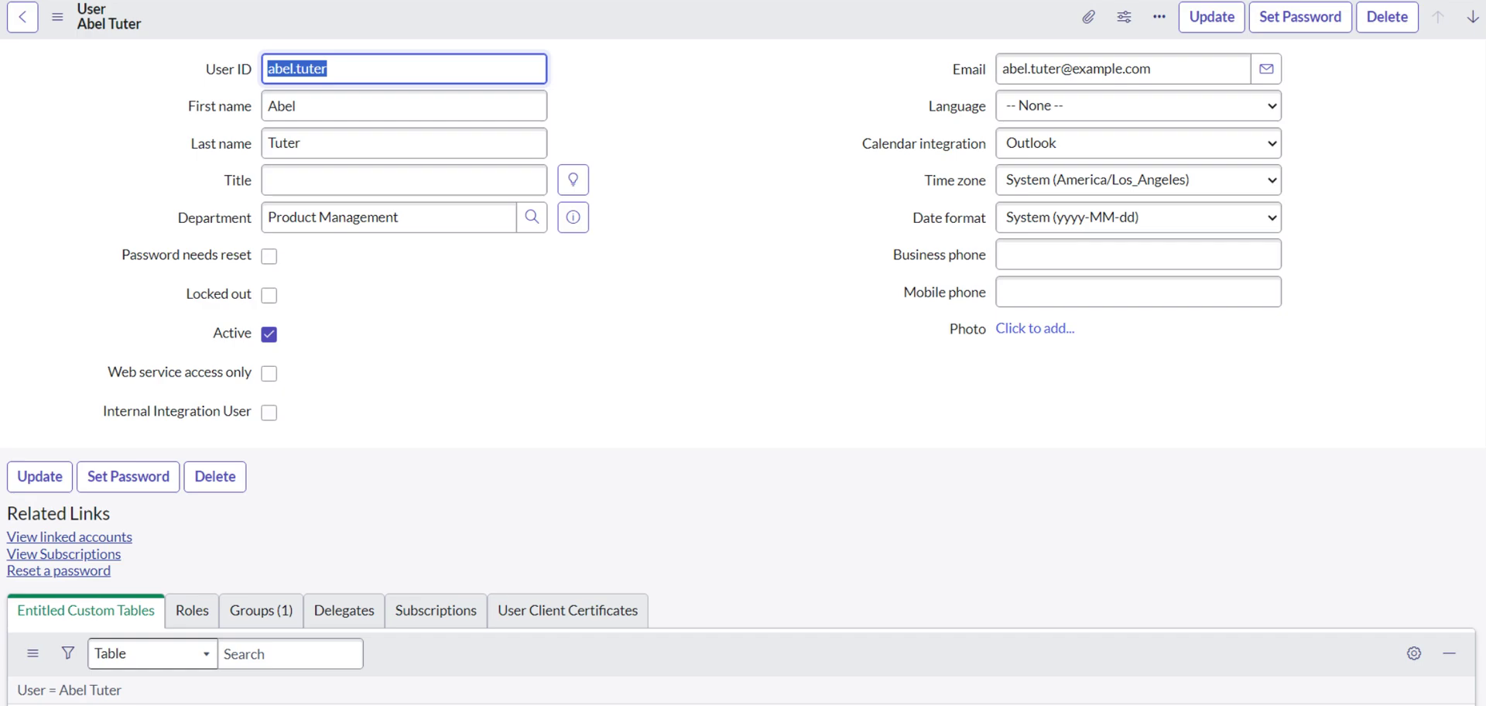
{"action": "left_click", "coordinate": [316, 184]}
{"action": "key", "text": "ctrl+v"}
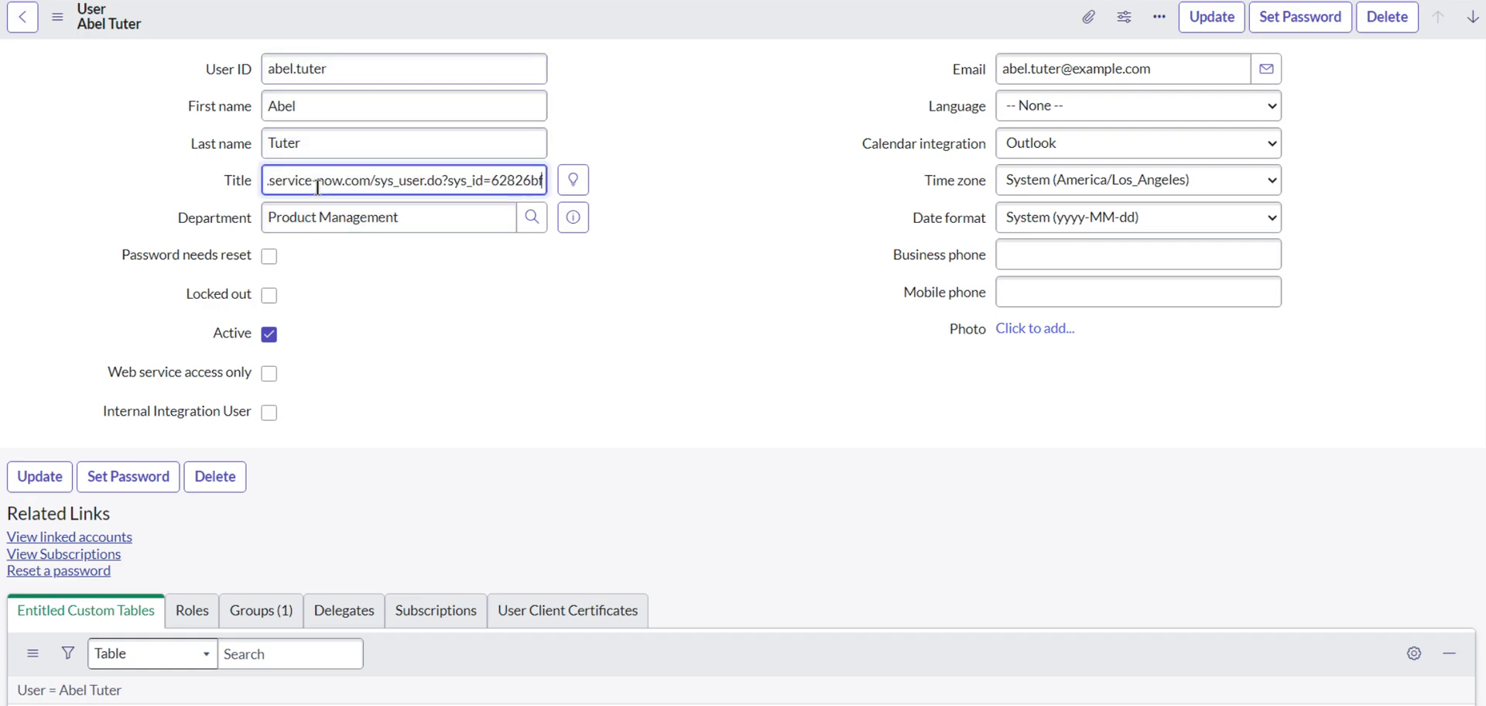
{"action": "left_click_drag", "start_coordinate": [376, 183], "coordinate": [179, 187]}
{"action": "left_click", "coordinate": [378, 179]}
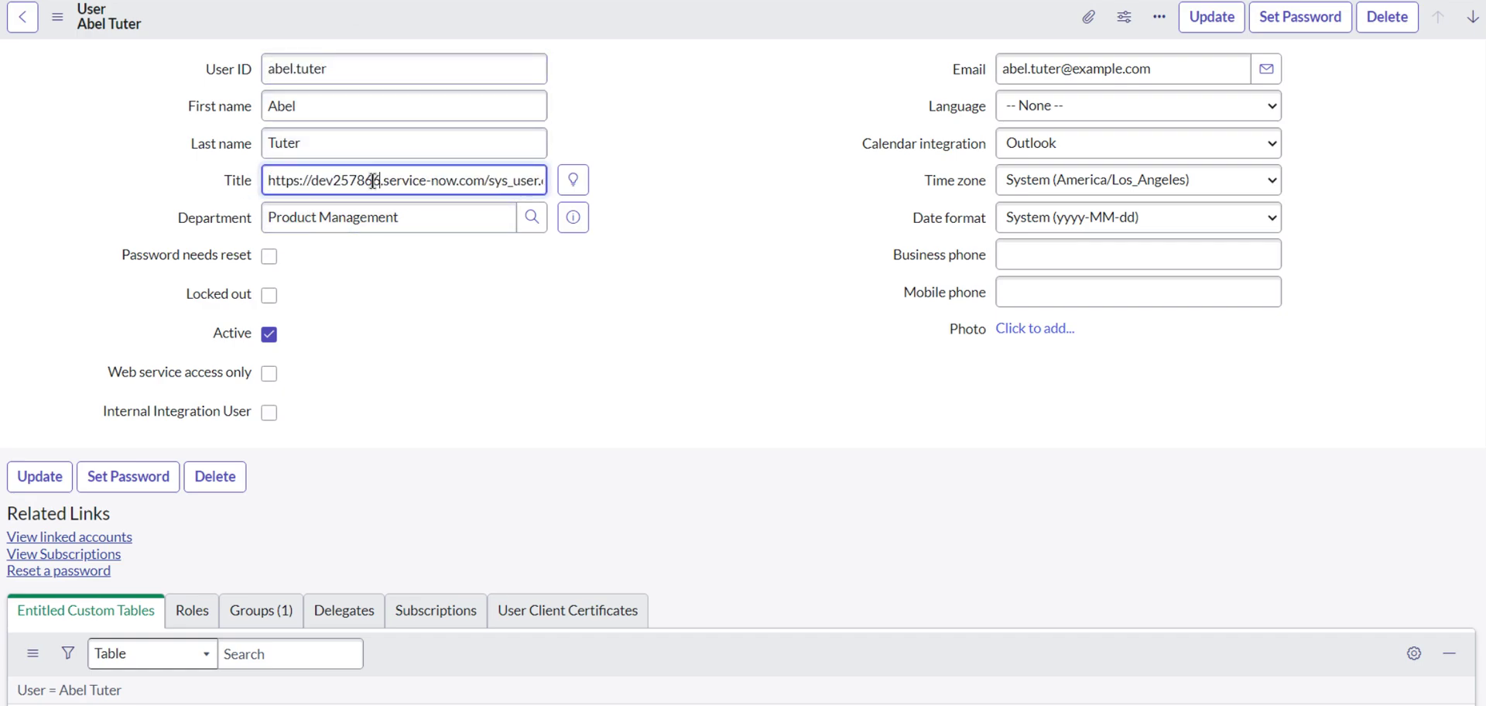
{"action": "left_click_drag", "start_coordinate": [437, 180], "coordinate": [530, 180]}
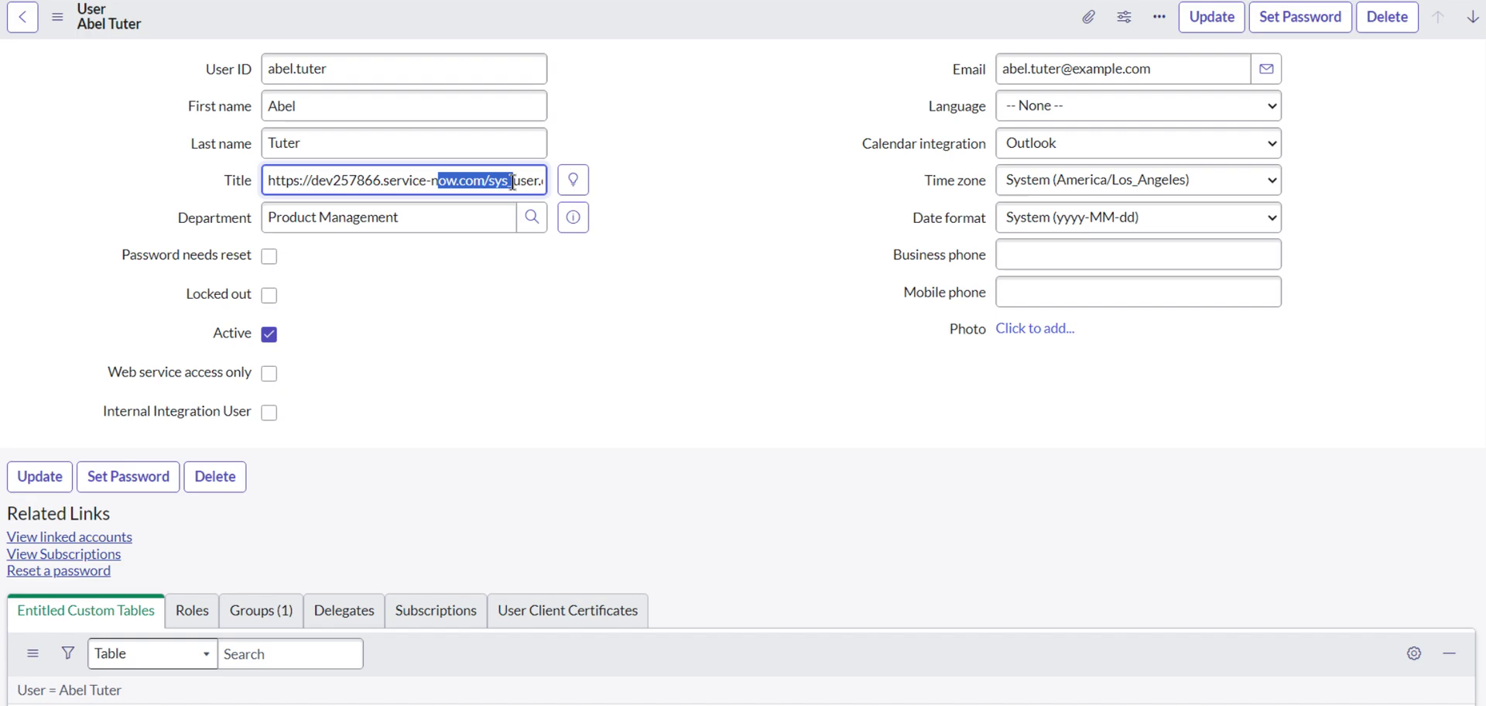
{"action": "left_click", "coordinate": [484, 181]}
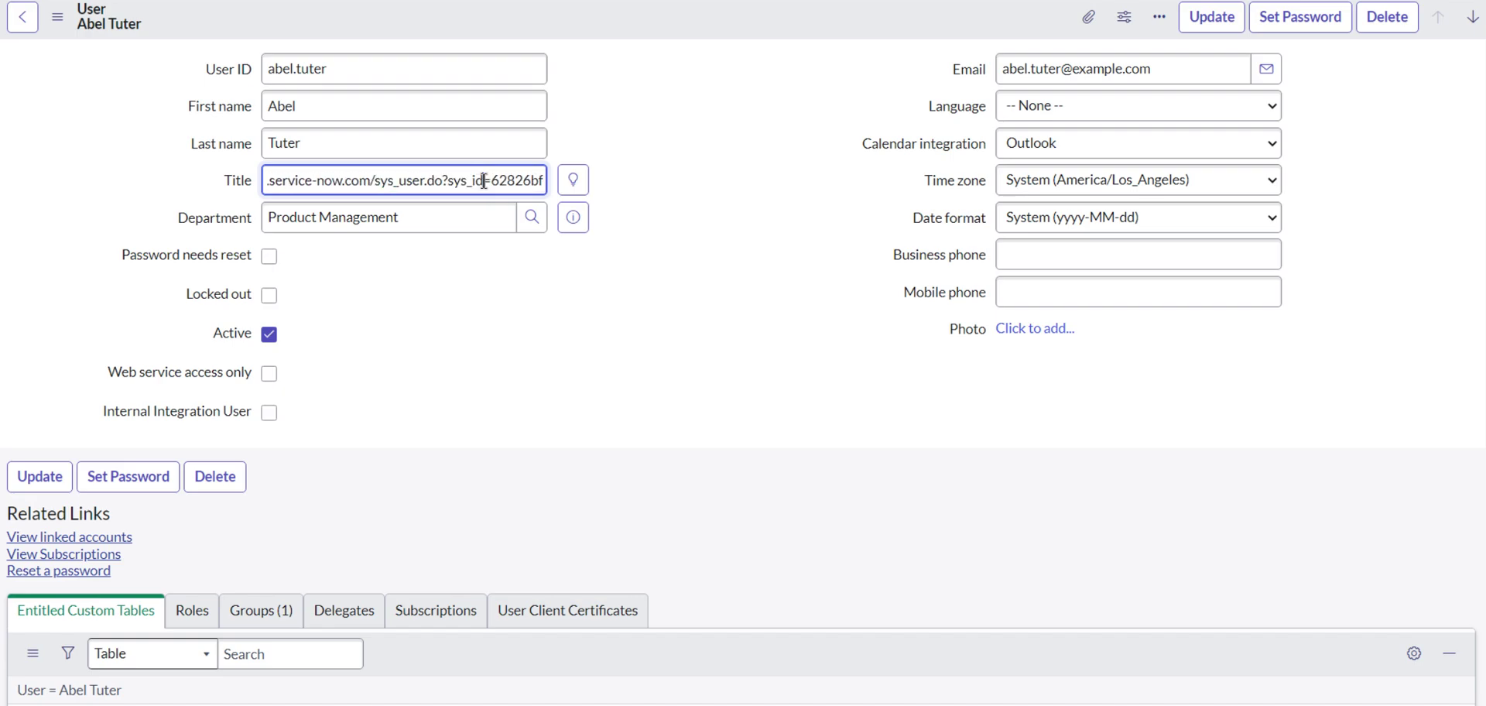
{"action": "left_click_drag", "start_coordinate": [490, 180], "coordinate": [600, 193]}
{"action": "left_click", "coordinate": [483, 181]}
{"action": "scroll", "coordinate": [503, 232], "scroll_direction": "down", "scroll_amount": 3}
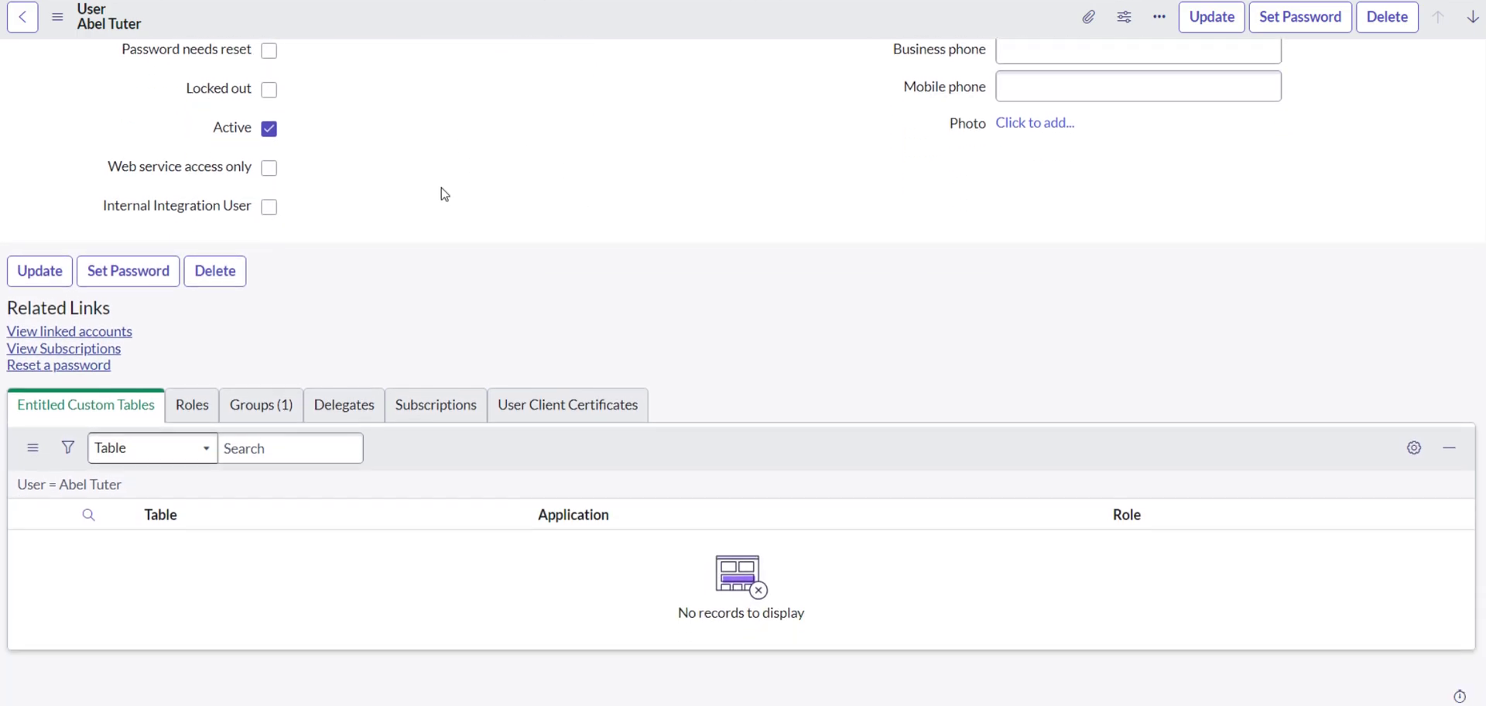
{"action": "scroll", "coordinate": [433, 222], "scroll_direction": "up", "scroll_amount": 3}
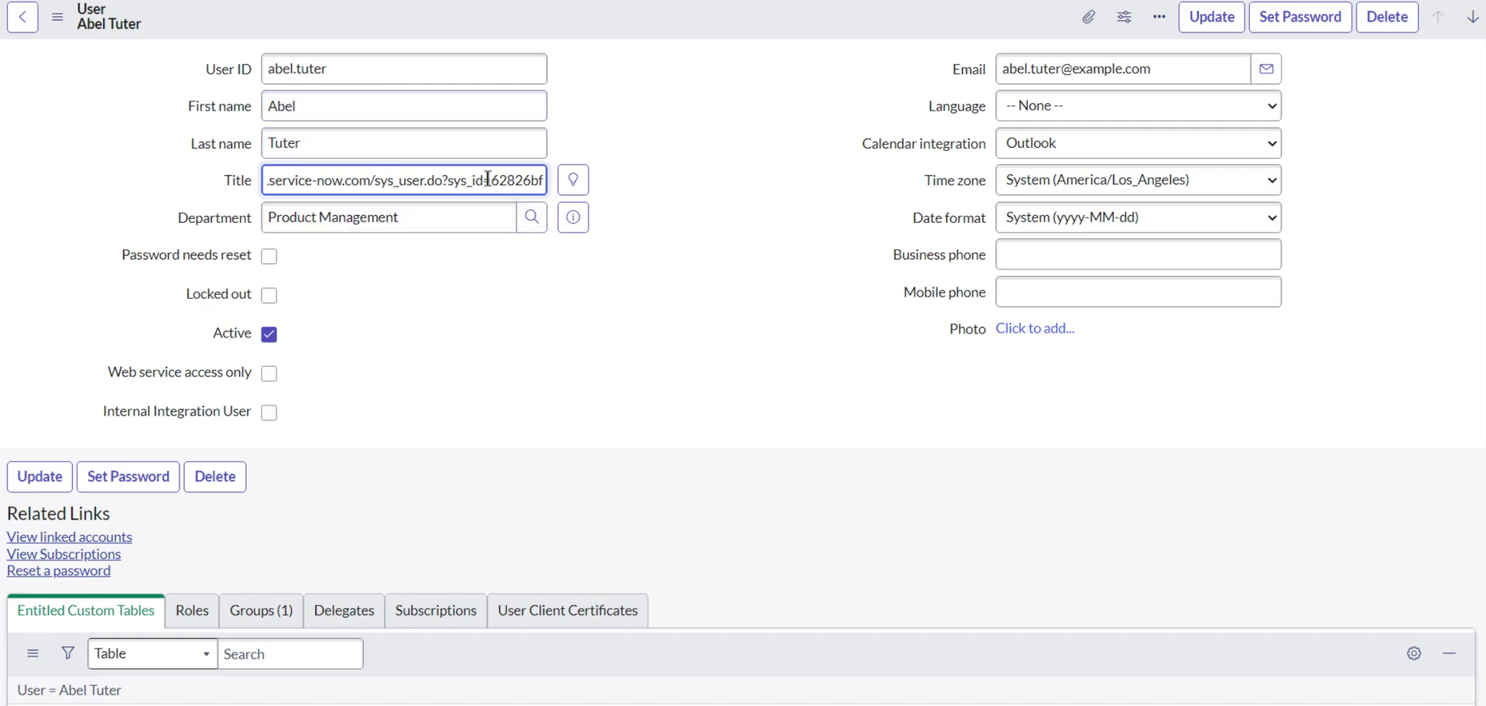
{"action": "left_click_drag", "start_coordinate": [492, 181], "coordinate": [568, 189]}
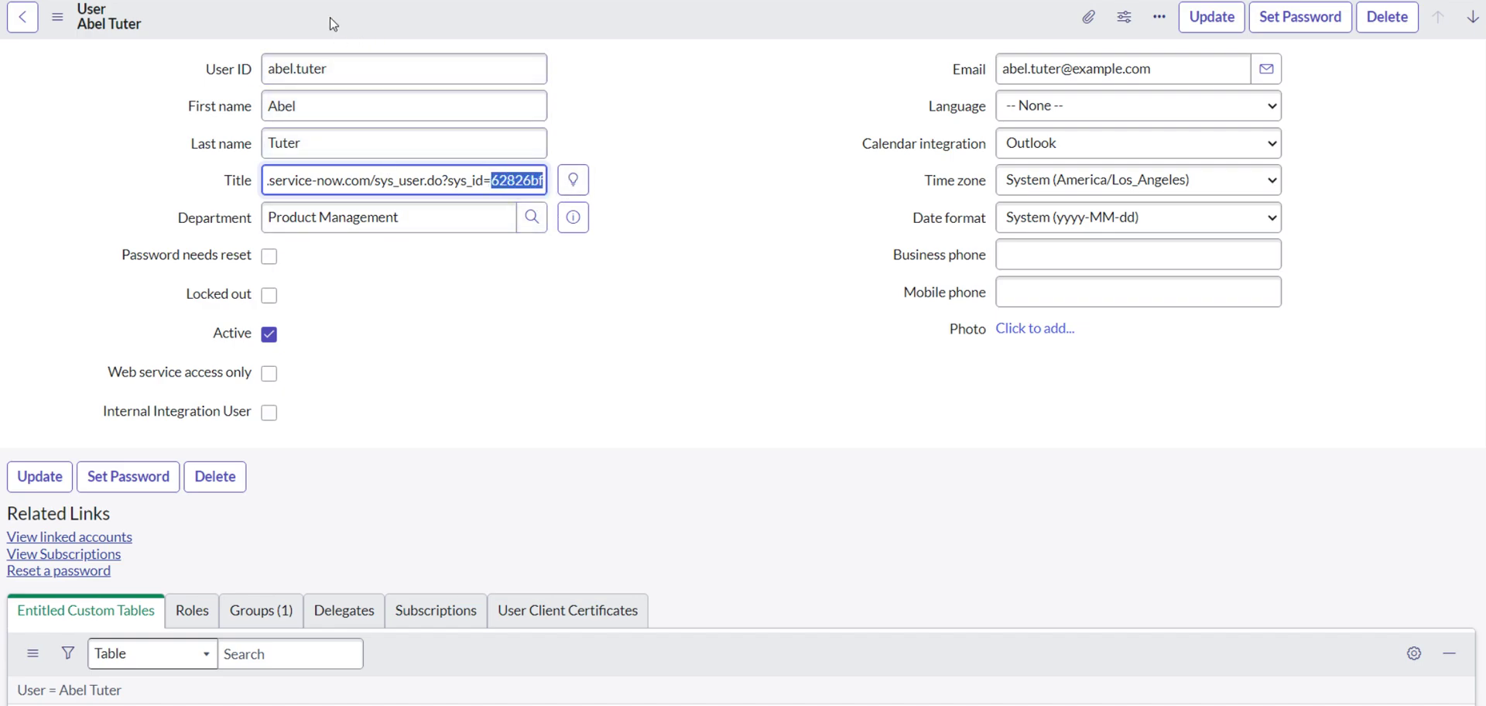
{"action": "left_click", "coordinate": [424, 179]}
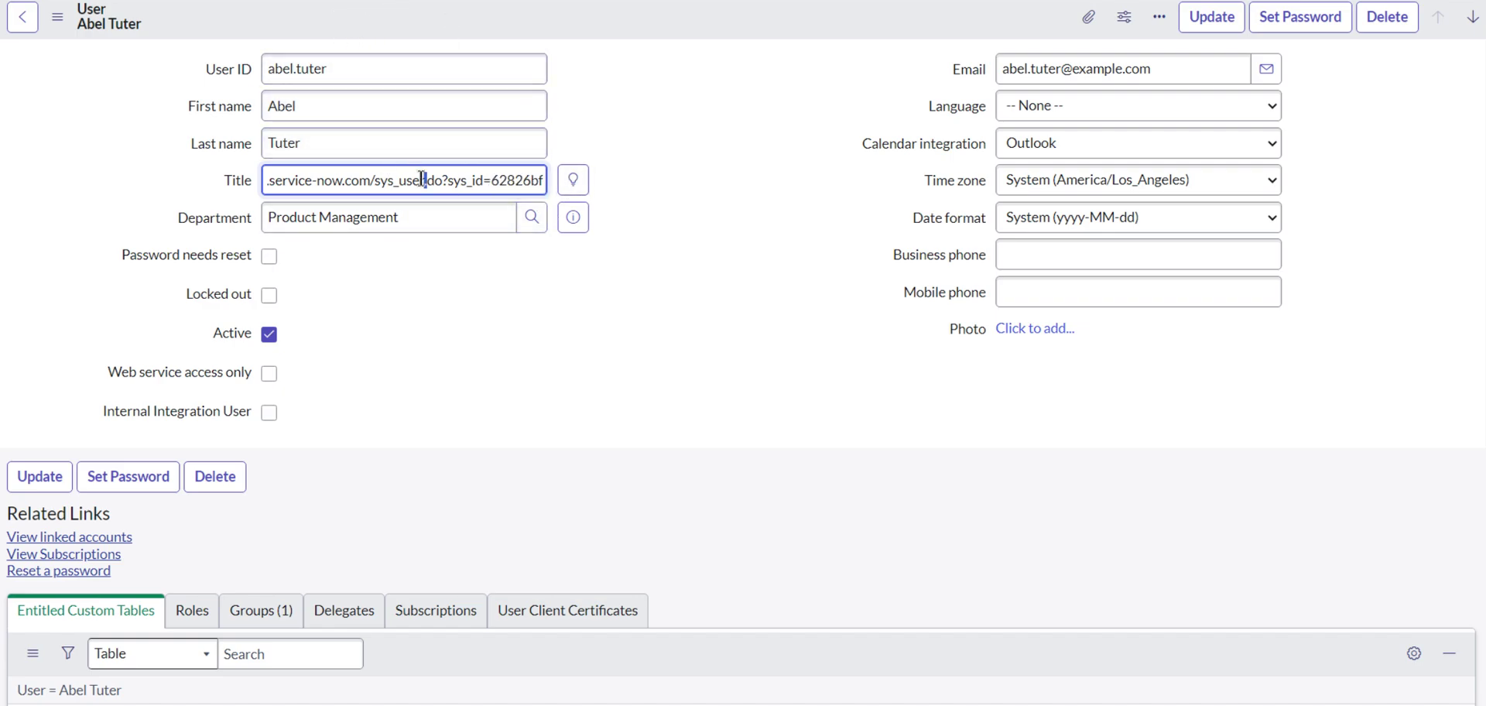
{"action": "key", "text": "ctrl+a"}
{"action": "key", "text": "BackSpace"}
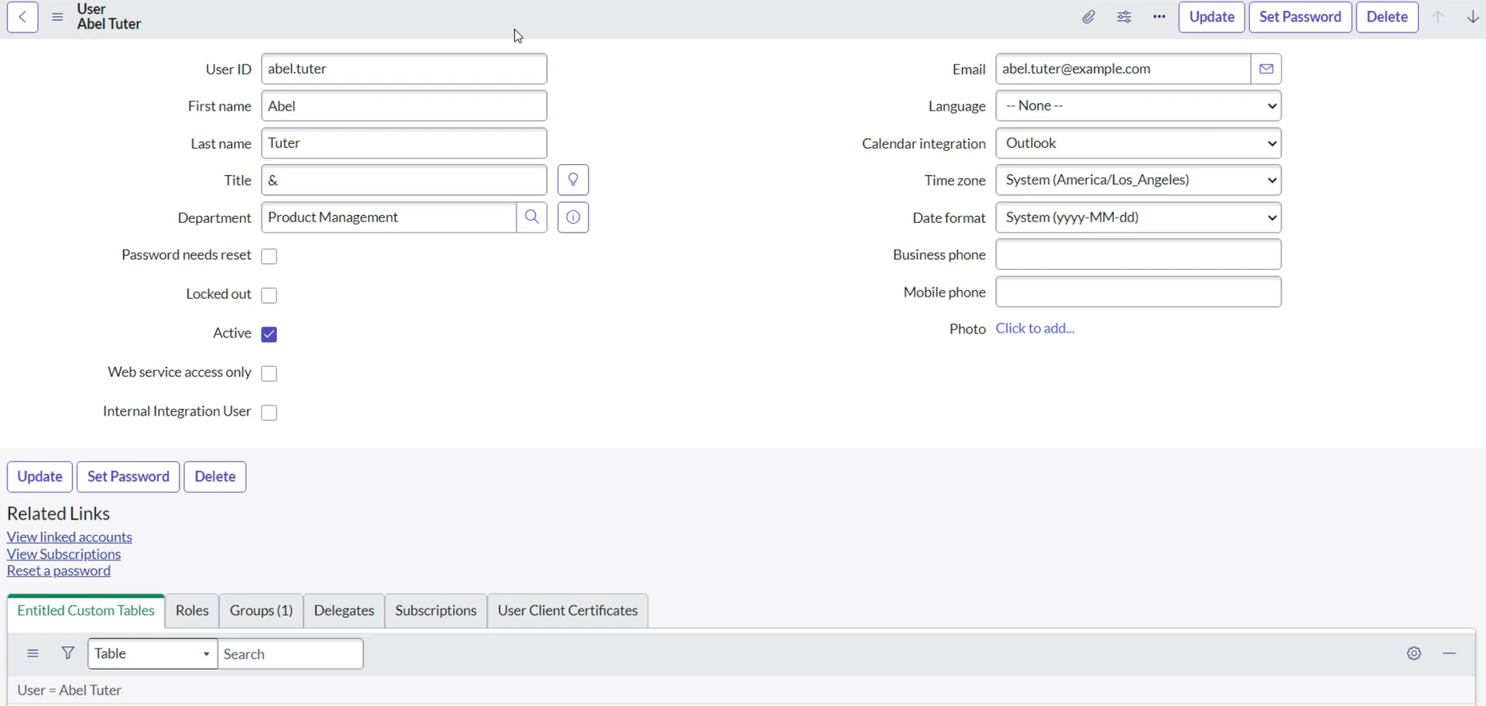
{"action": "left_click", "coordinate": [198, 181]}
{"action": "key", "text": "ctrl+v"}
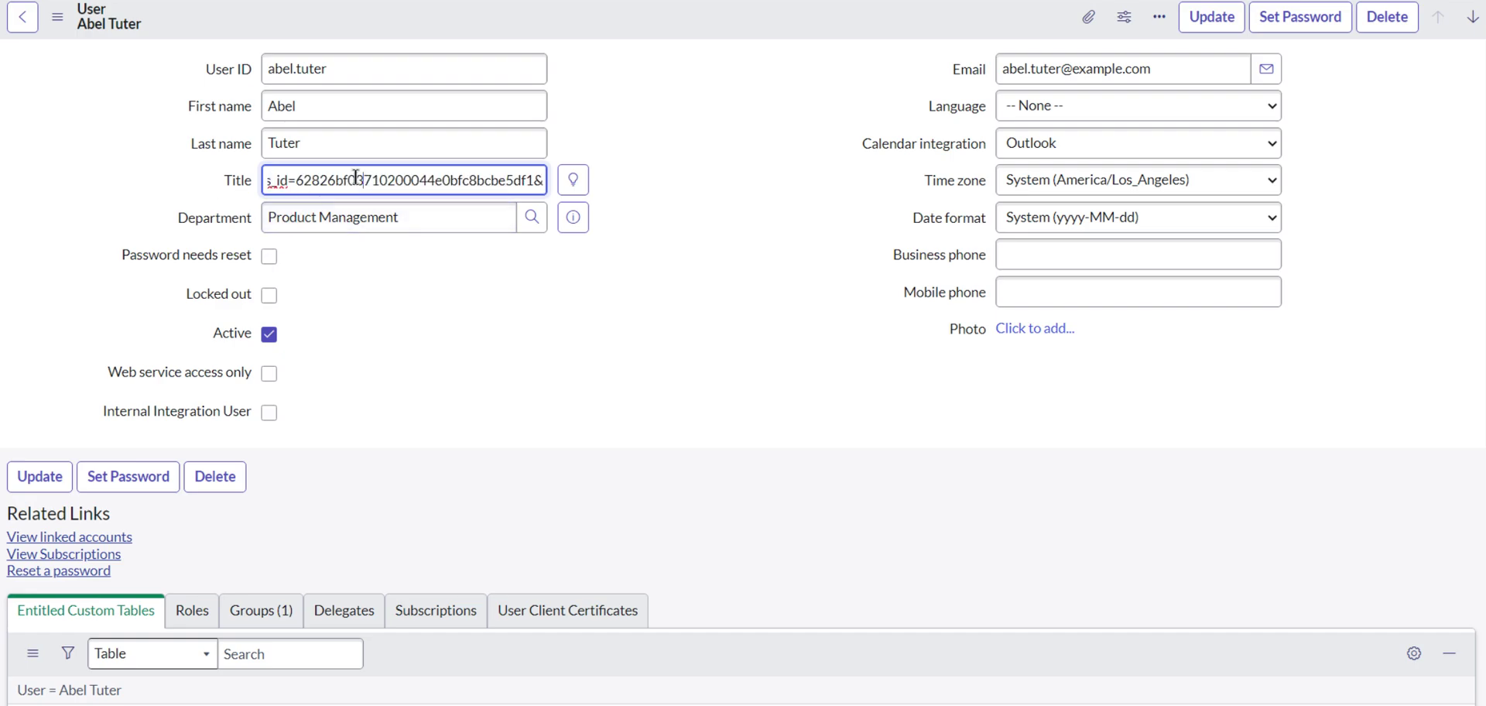
{"action": "left_click_drag", "start_coordinate": [356, 178], "coordinate": [183, 180]}
{"action": "left_click", "coordinate": [332, 180]}
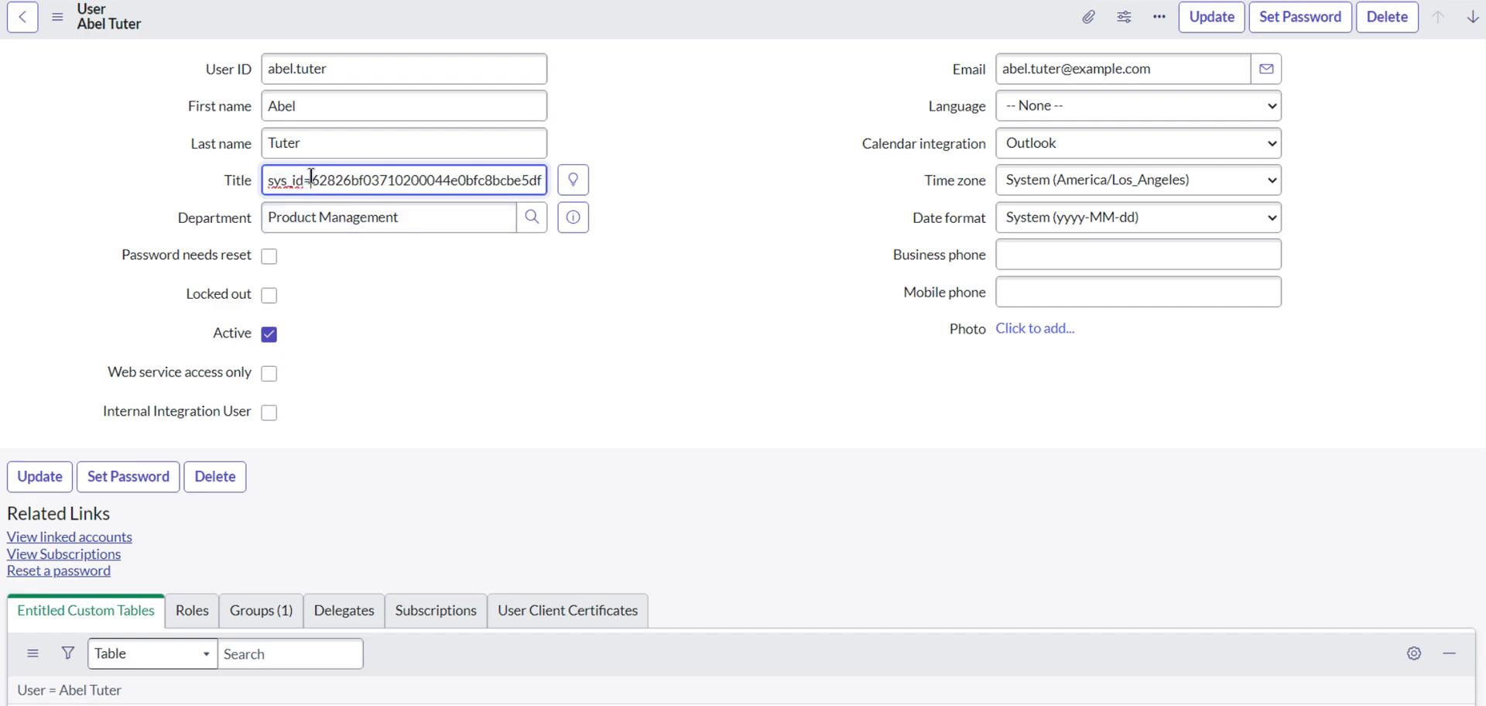
{"action": "left_click_drag", "start_coordinate": [311, 179], "coordinate": [538, 181]}
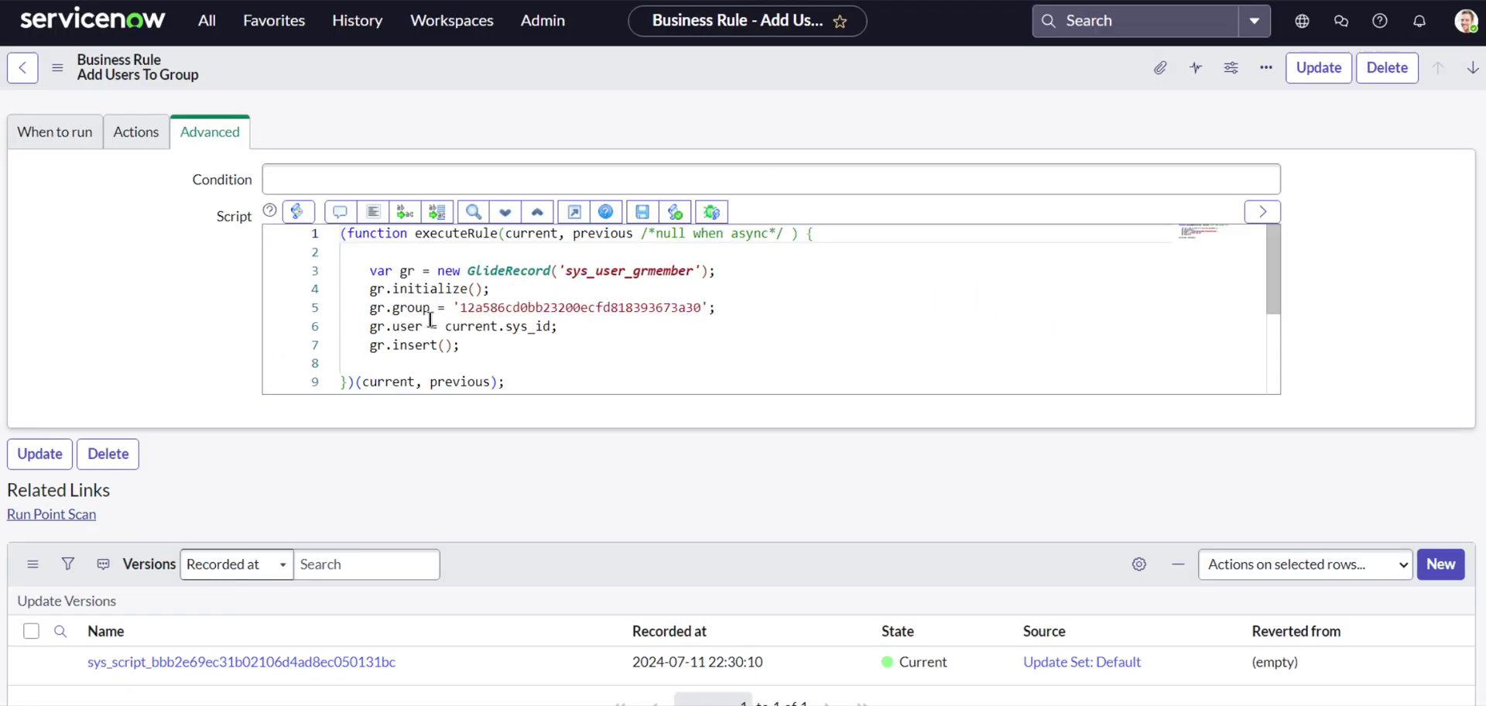
{"action": "mouse_move", "coordinate": [405, 327]}
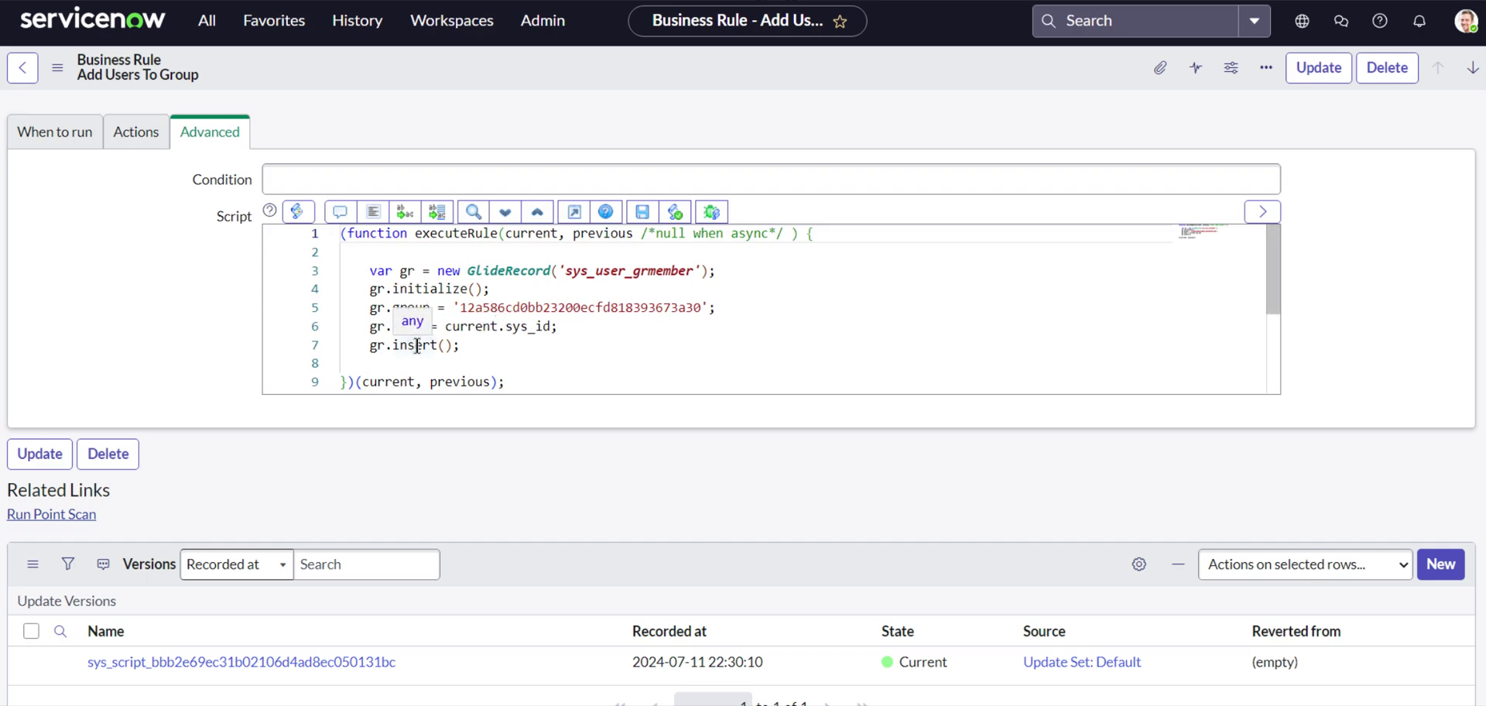
{"action": "left_click", "coordinate": [465, 344]}
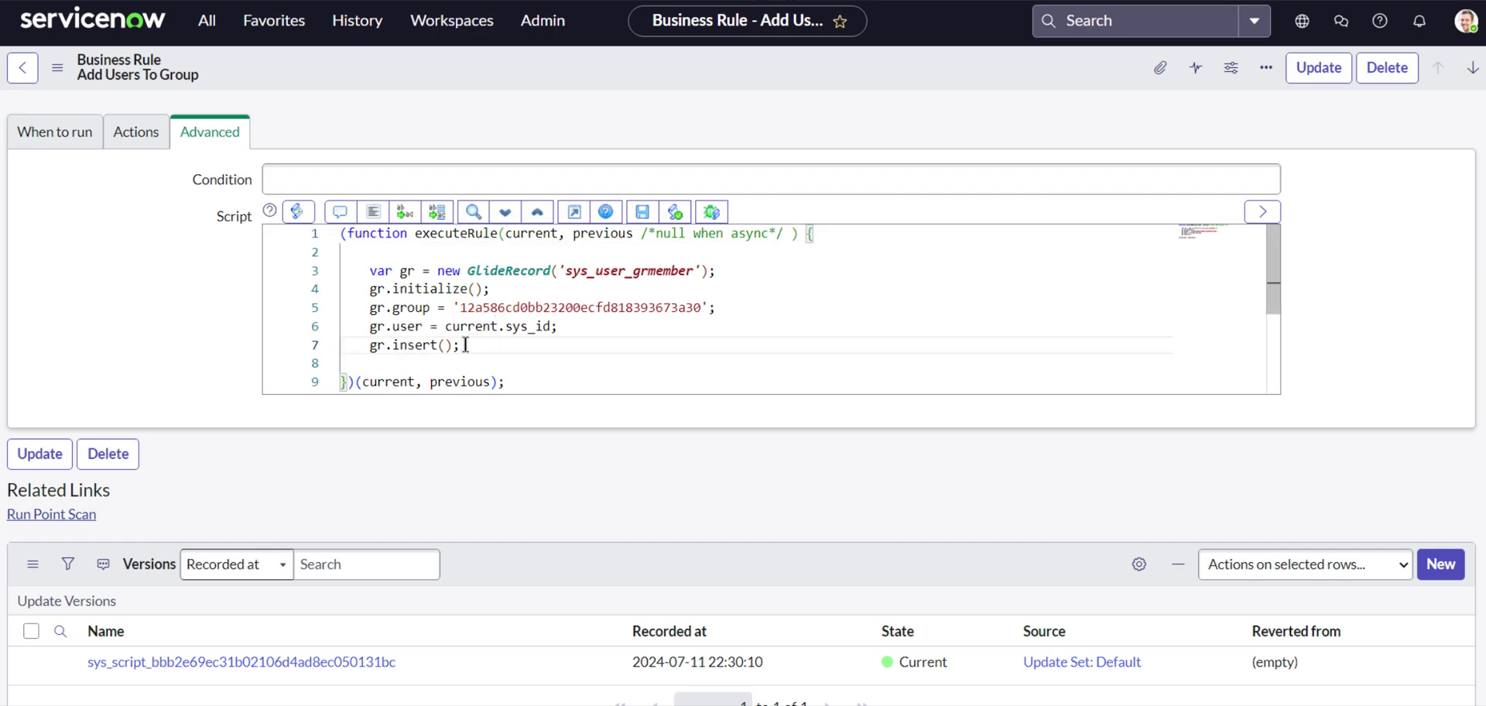
{"action": "scroll", "coordinate": [213, 318], "scroll_direction": "up", "scroll_amount": 3}
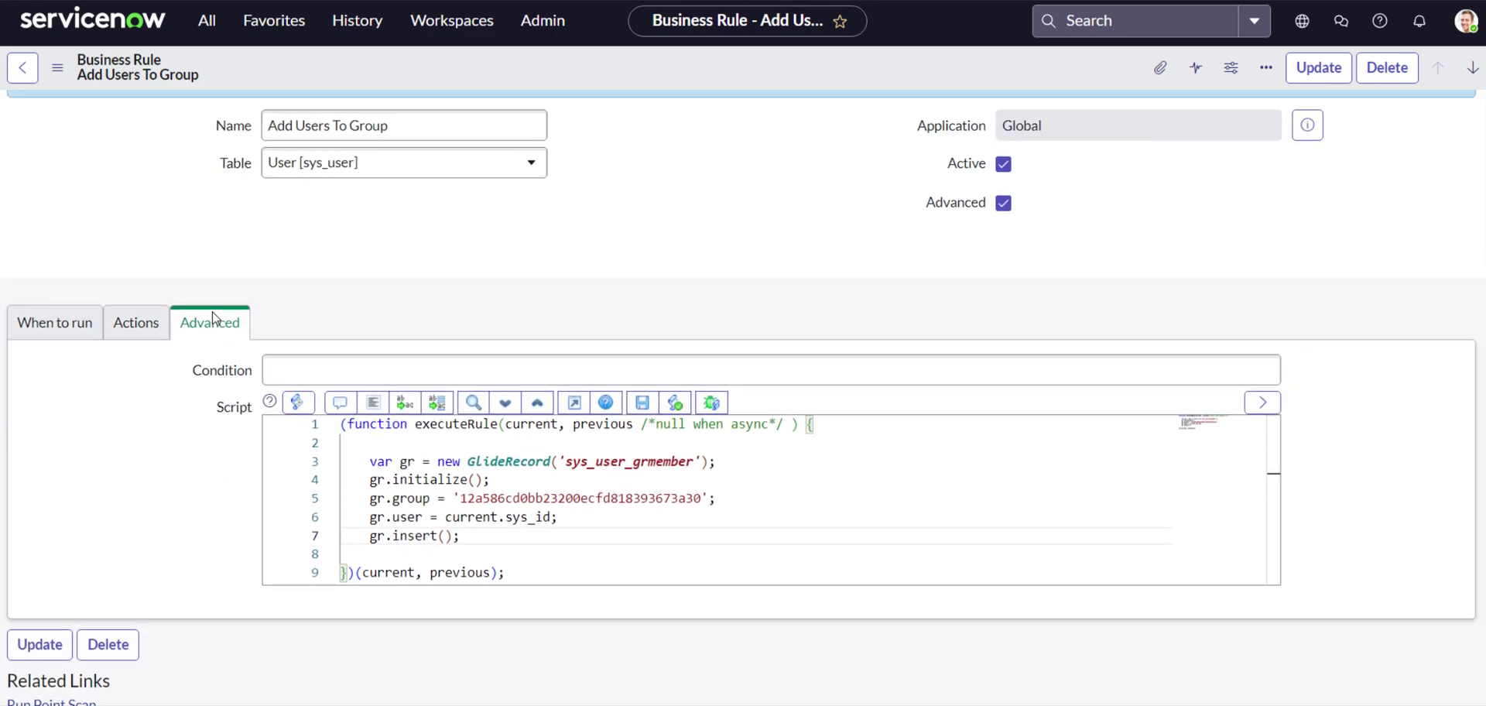
Filter the navigator for 'users' and open the Users module
{"action": "left_click", "coordinate": [261, 42]}
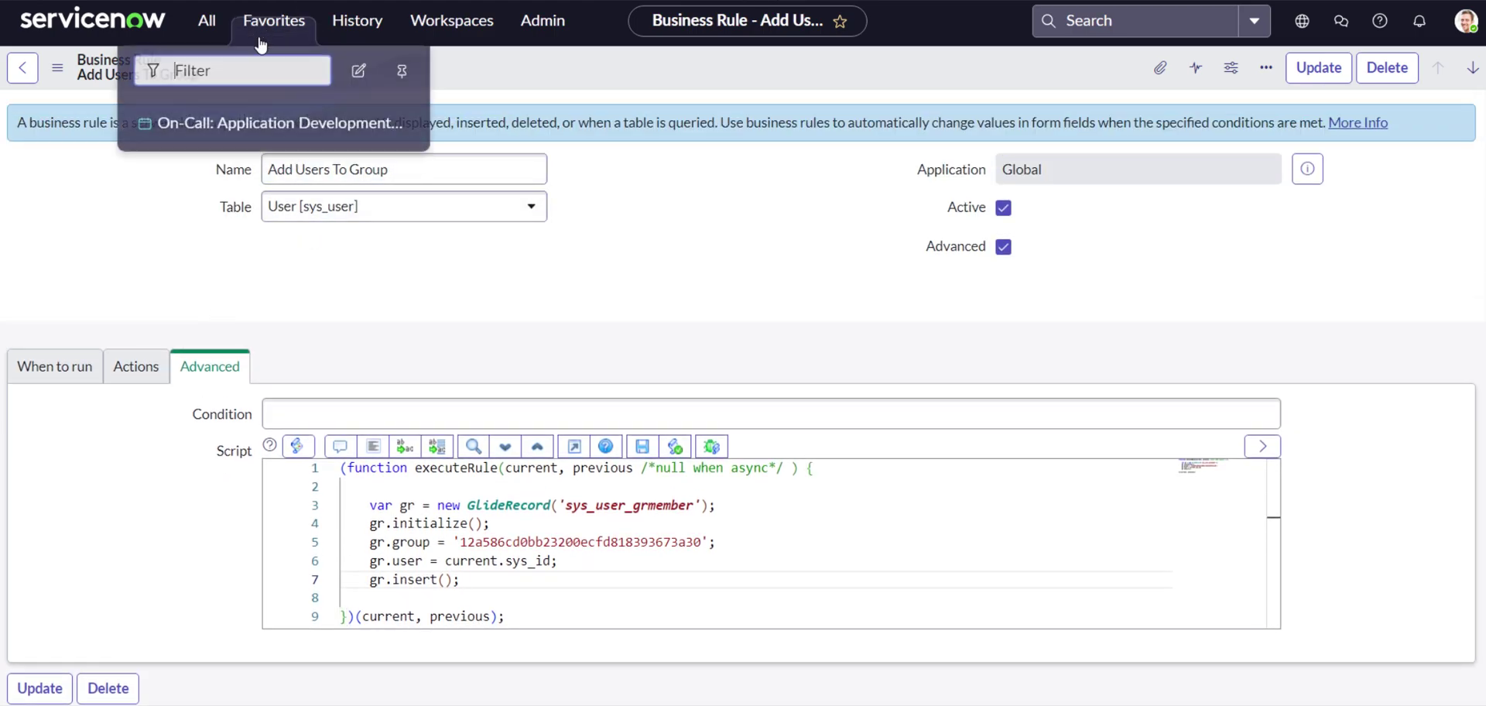
{"action": "left_click", "coordinate": [206, 20]}
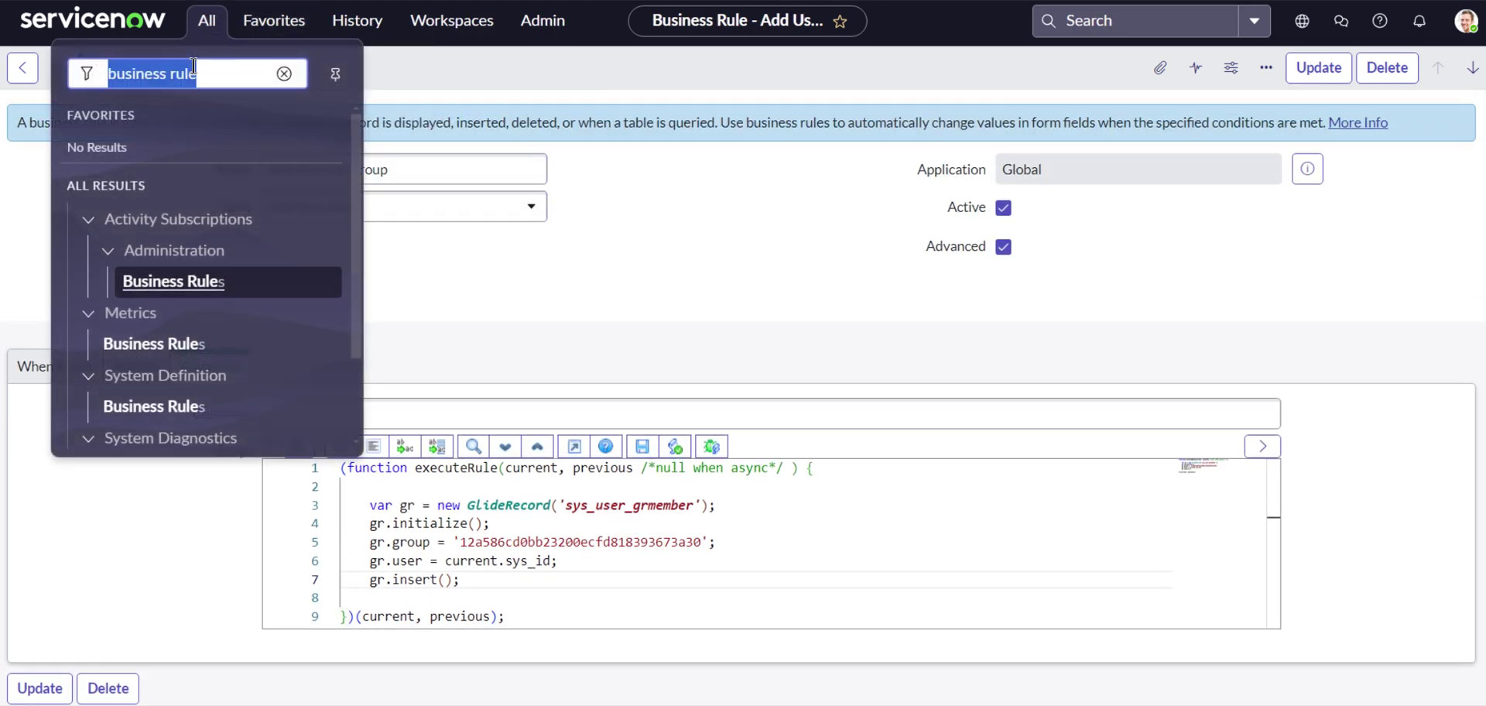
{"action": "key", "text": "BackSpace"}
{"action": "type", "text": "user"}
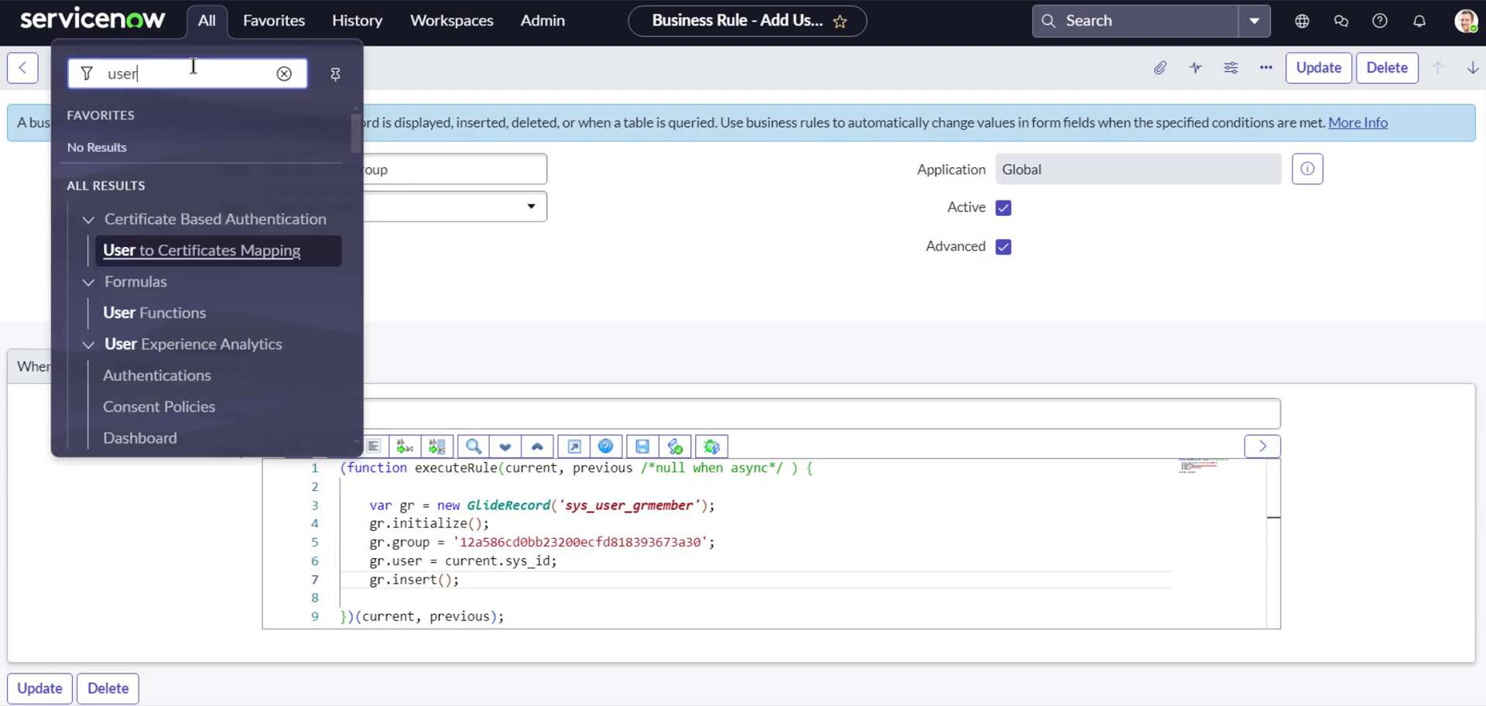
{"action": "type", "text": "s"}
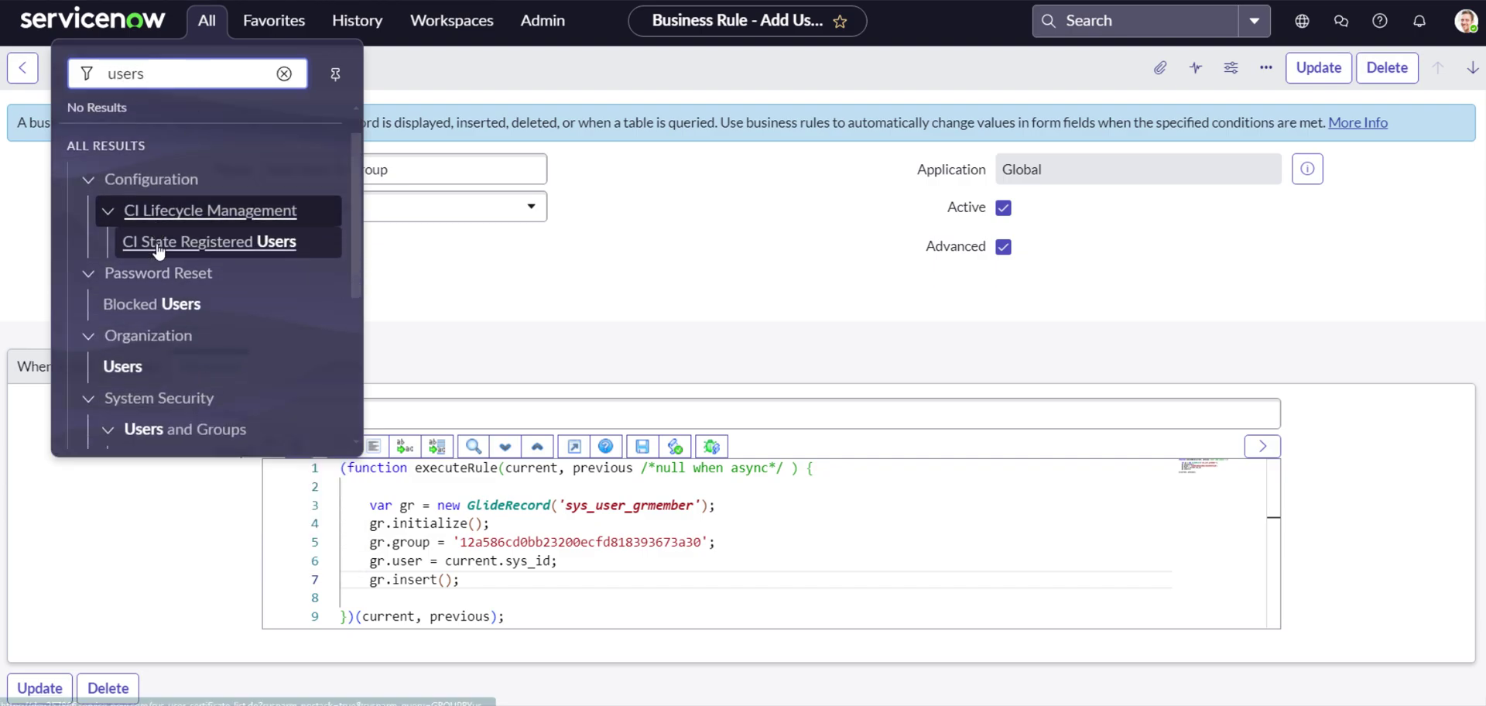
{"action": "scroll", "coordinate": [152, 248], "scroll_direction": "down", "scroll_amount": 2}
{"action": "left_click", "coordinate": [142, 265]}
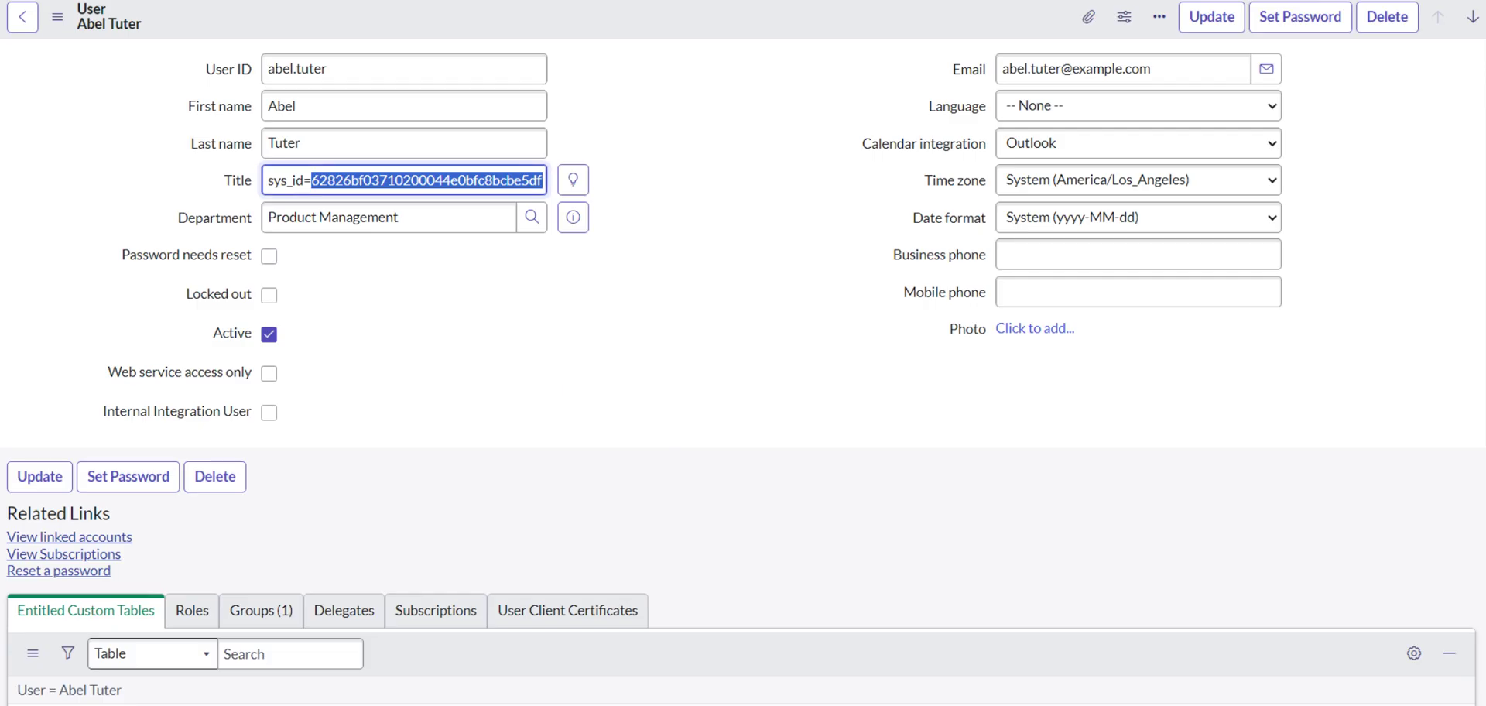
Leave the Abel Tuter form without saving and confirm Incident Management has 625 members
{"action": "key", "text": "alt+Left"}
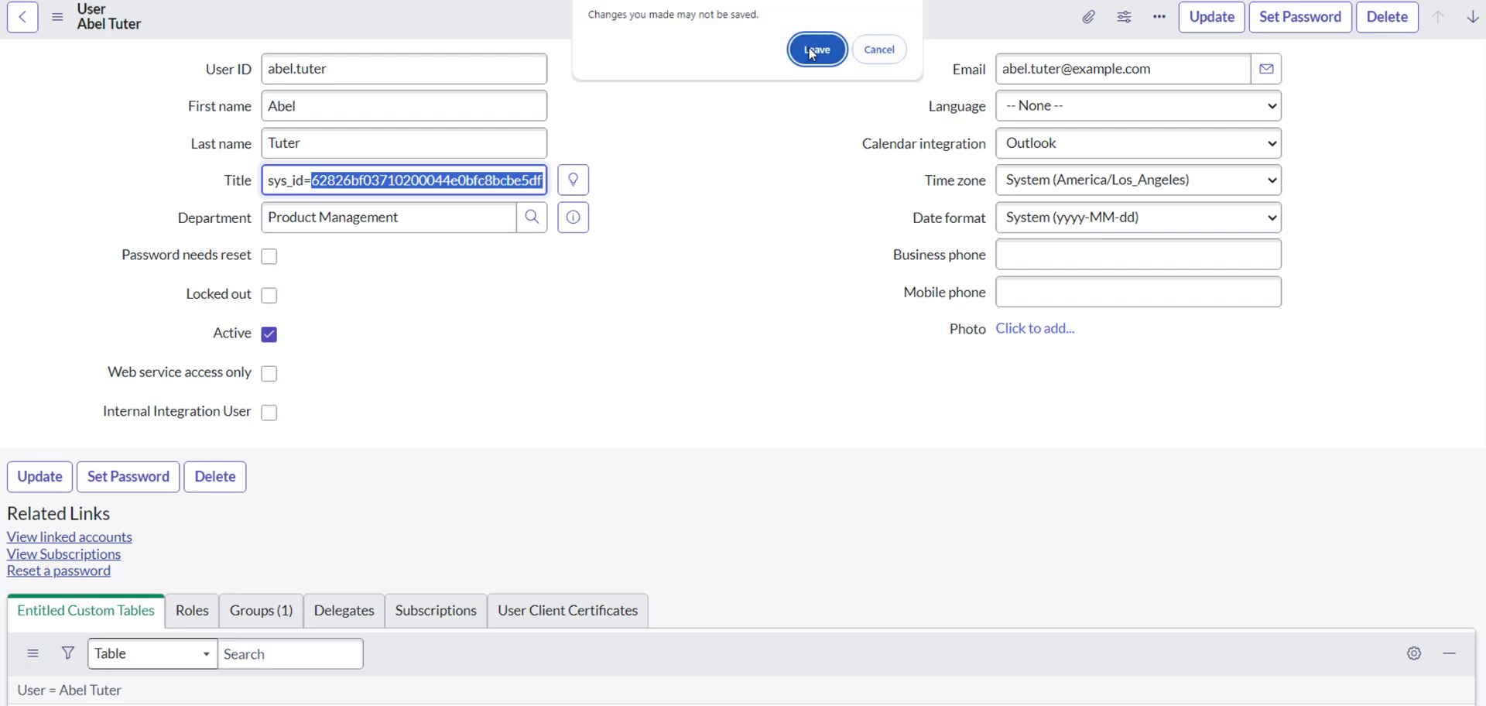
{"action": "left_click", "coordinate": [814, 47]}
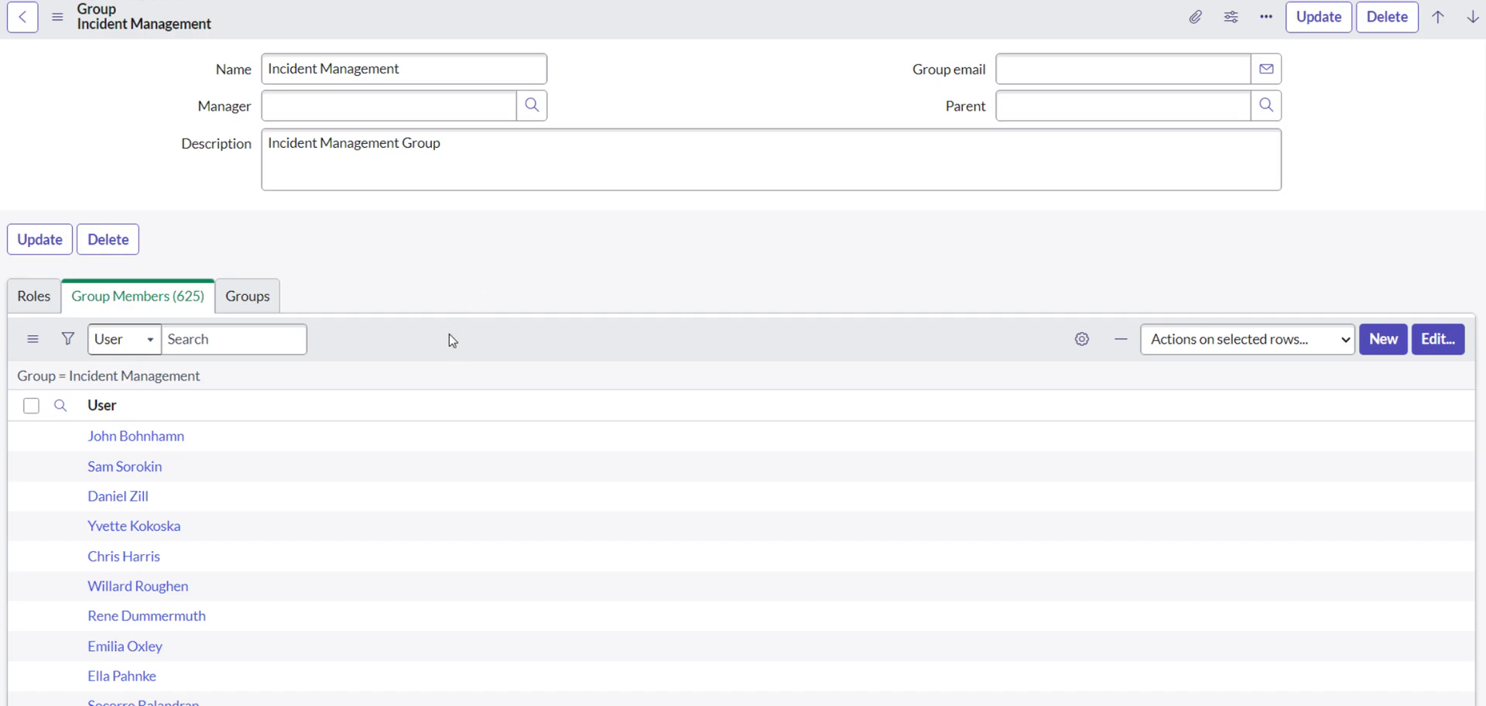
{"action": "scroll", "coordinate": [426, 336], "scroll_direction": "down", "scroll_amount": 1}
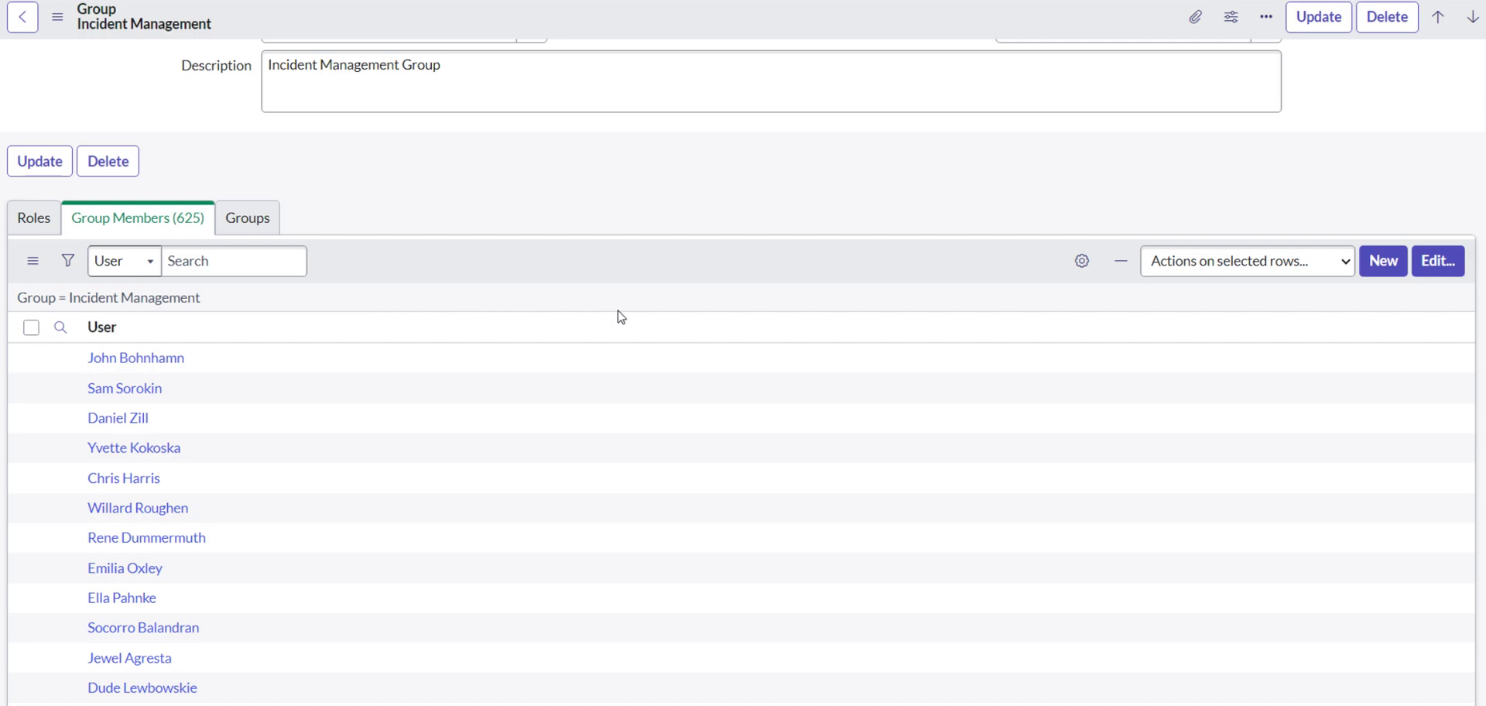
{"action": "scroll", "coordinate": [433, 292], "scroll_direction": "up", "scroll_amount": 1}
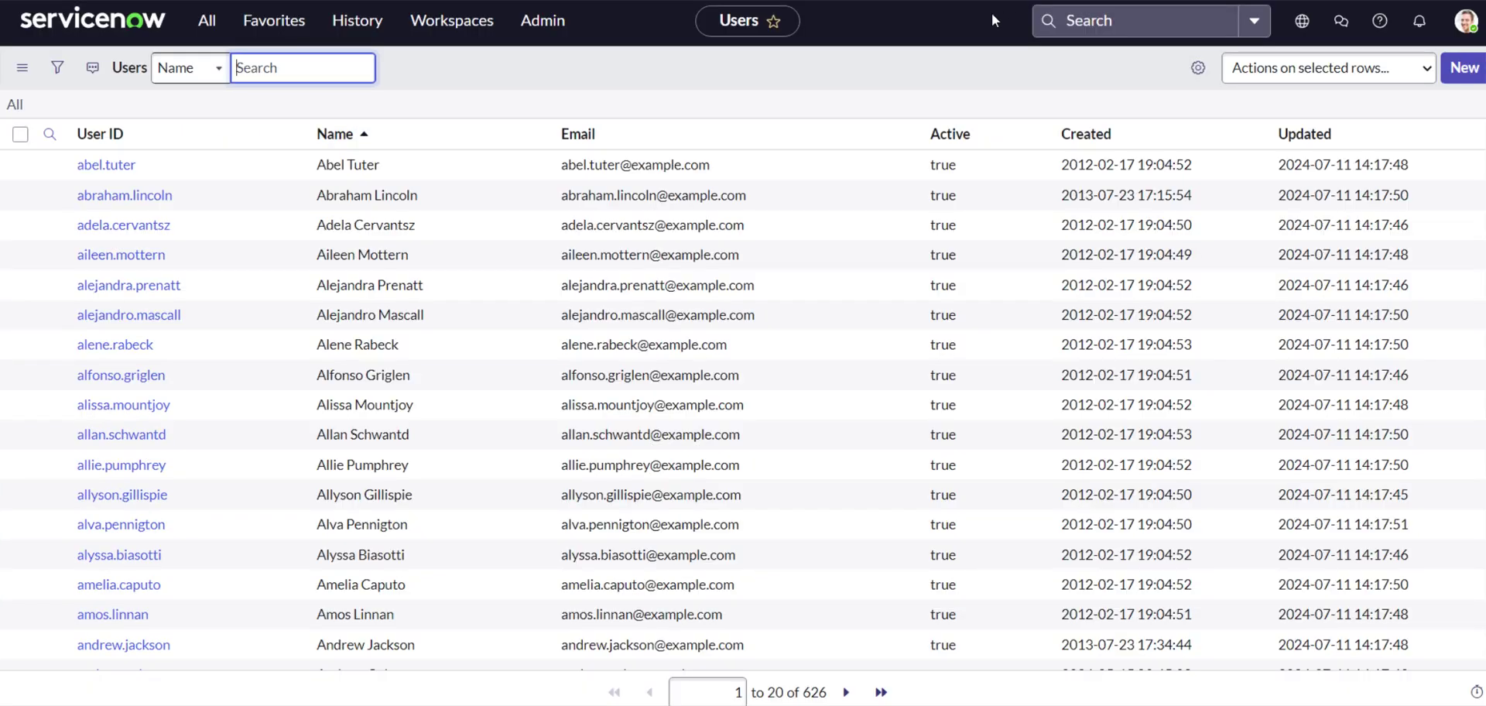
Create a new user with User ID 'Youtube Test User' and save the record
{"action": "left_click", "coordinate": [1459, 69]}
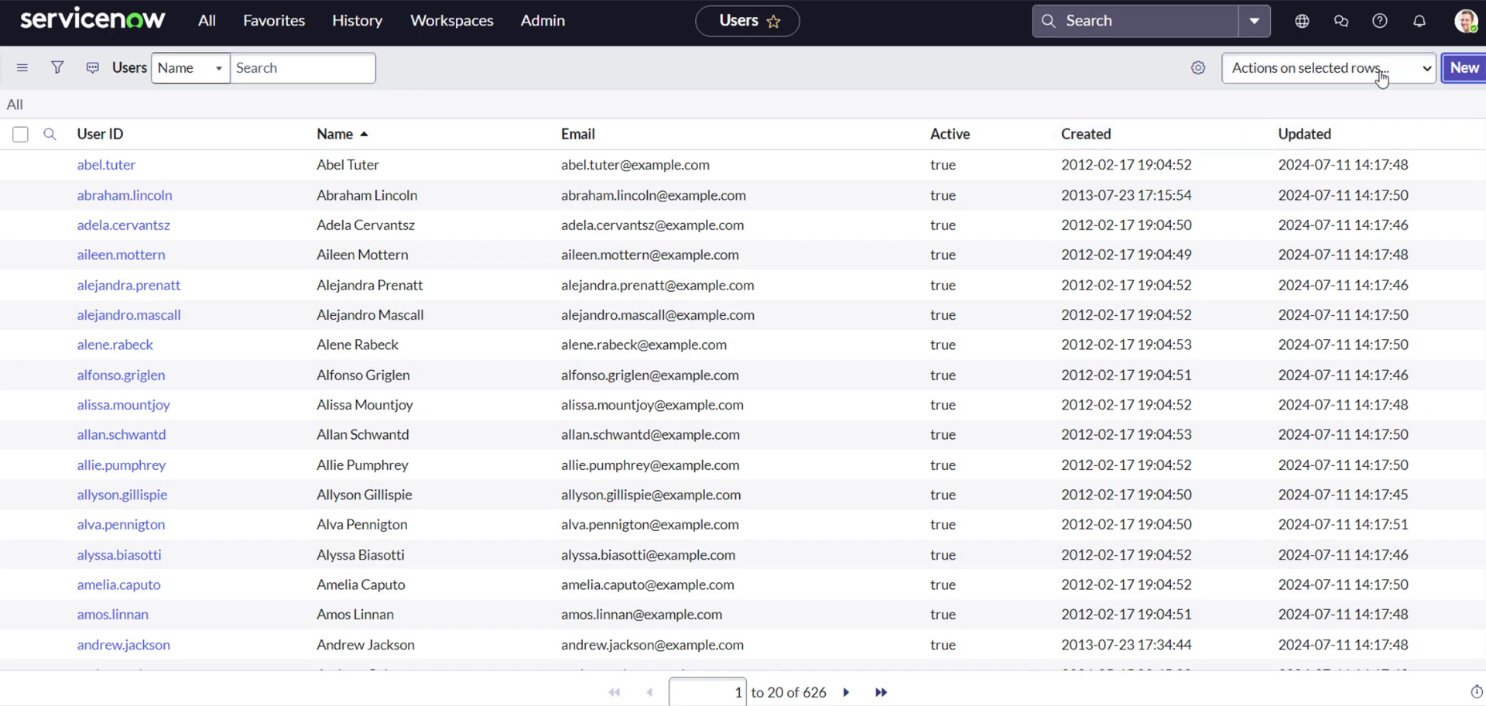
{"action": "type", "text": "Y"}
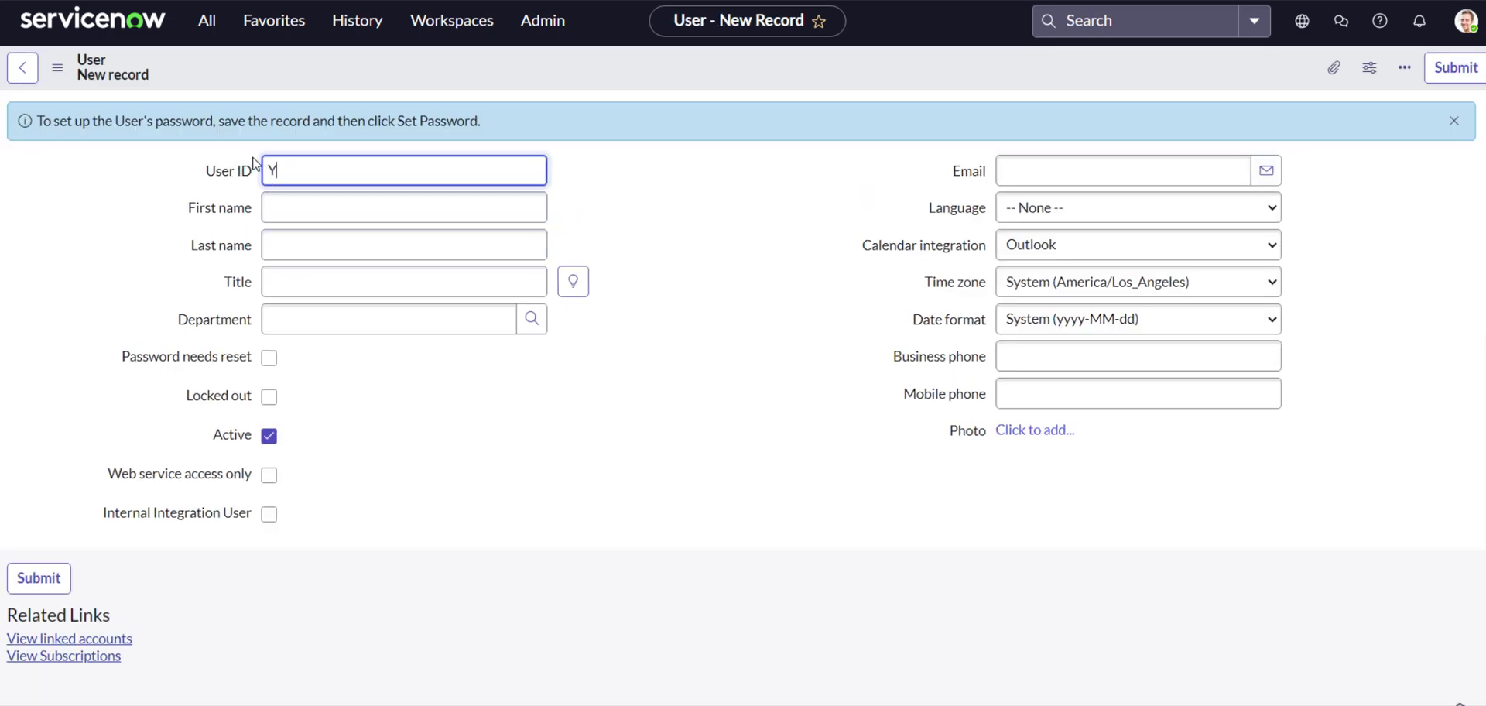
{"action": "type", "text": "outube Ts"}
{"action": "key", "text": "BackSpace"}
{"action": "type", "text": "es"}
{"action": "type", "text": "t User"}
{"action": "key", "text": "Tab"}
{"action": "key", "text": "Tab"}
{"action": "key", "text": "Tab"}
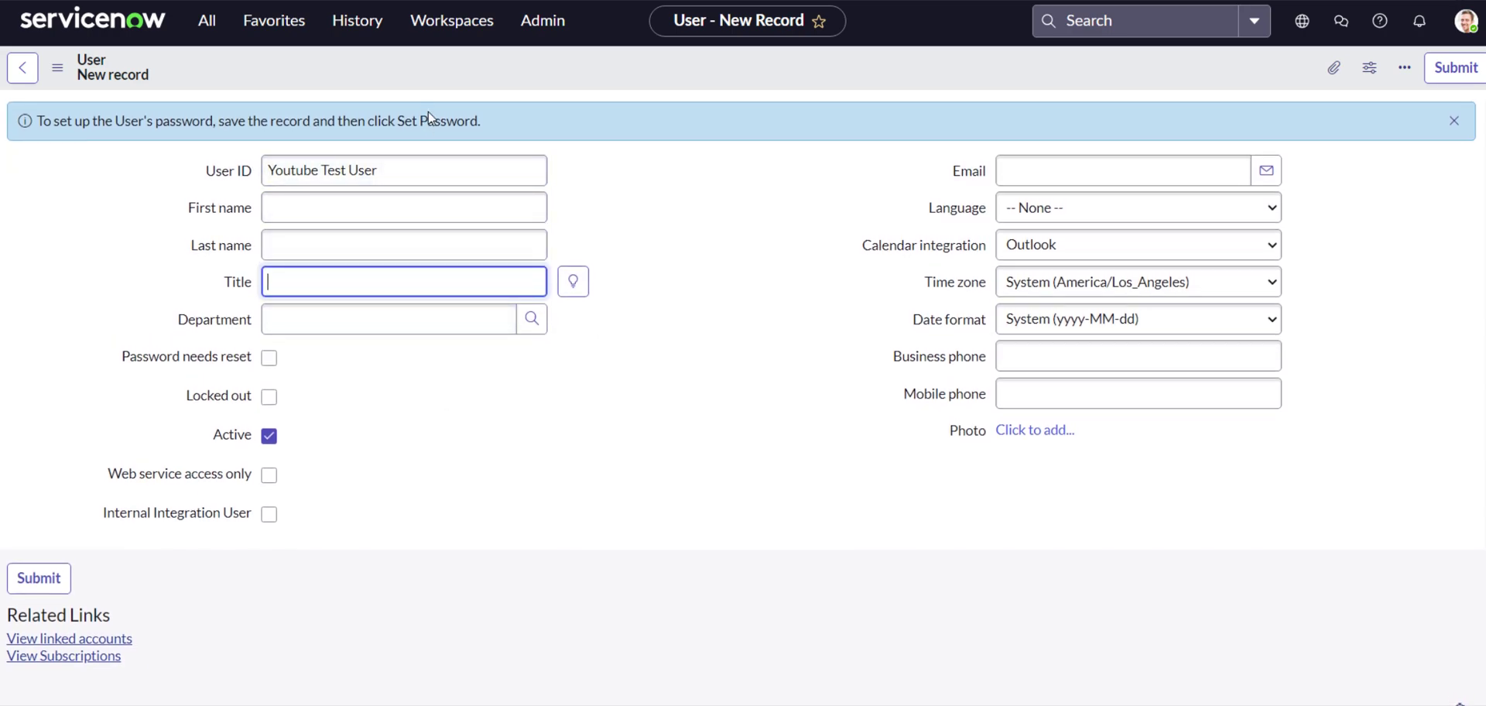
{"action": "right_click", "coordinate": [406, 62]}
{"action": "left_click", "coordinate": [437, 74]}
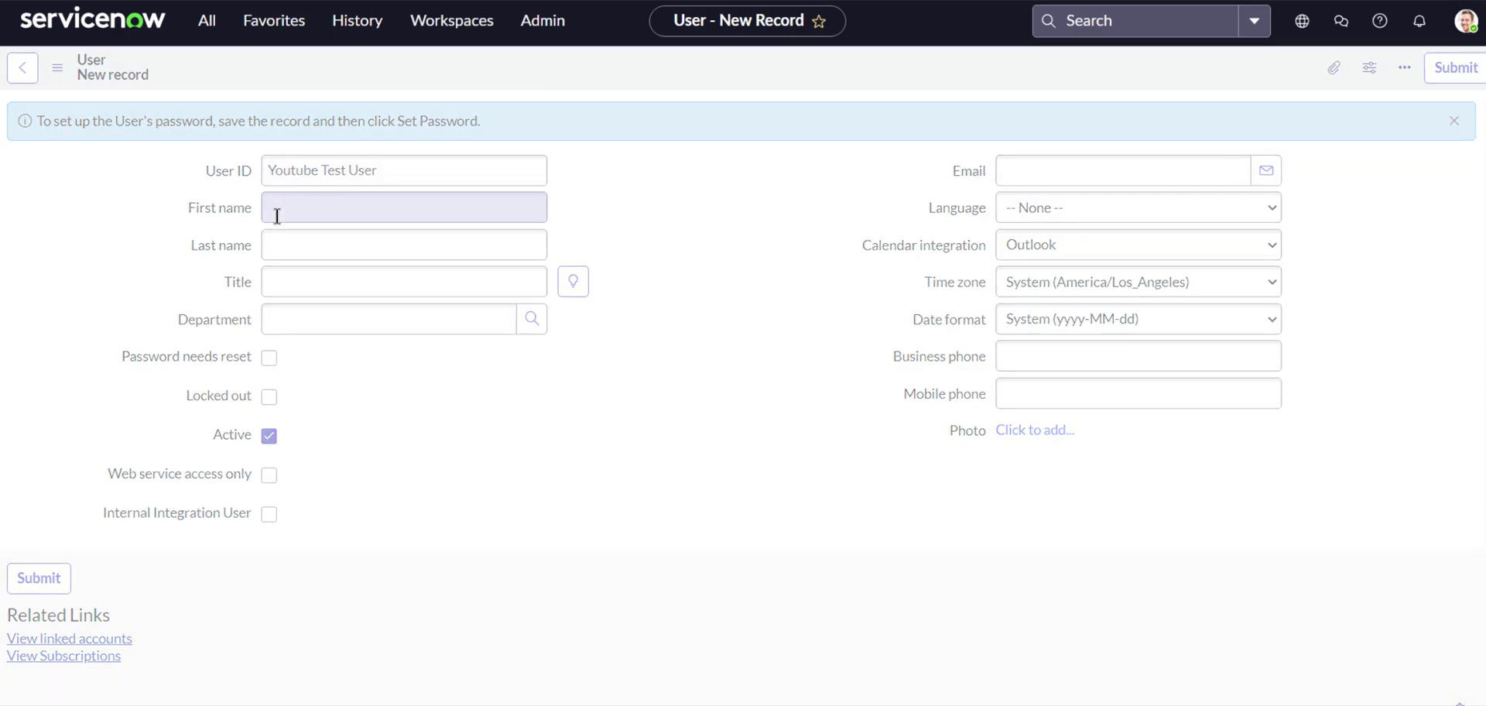
Show the new user's groups and refresh the Incident Management member list, now 626
{"action": "scroll", "coordinate": [232, 255], "scroll_direction": "down", "scroll_amount": 3}
{"action": "scroll", "coordinate": [275, 309], "scroll_direction": "down", "scroll_amount": 2}
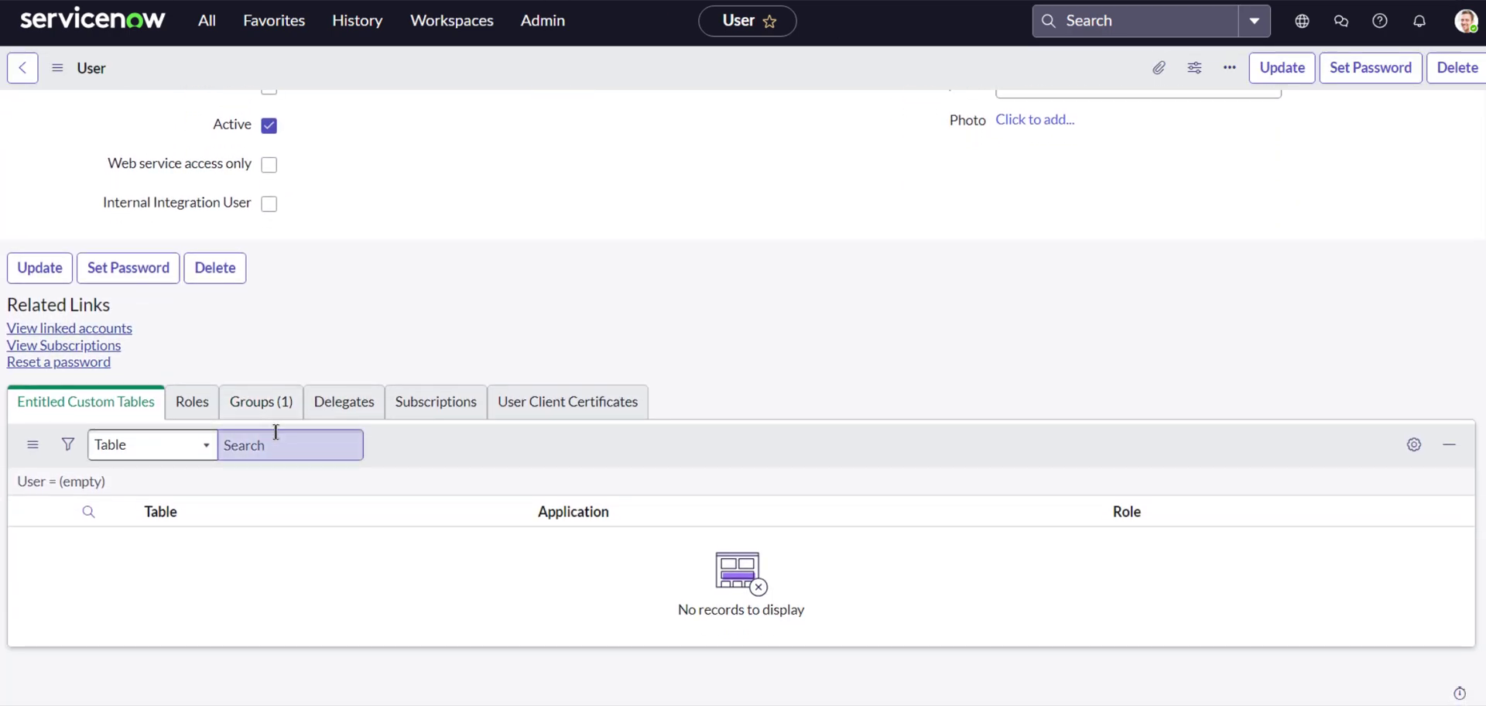
{"action": "left_click", "coordinate": [262, 398]}
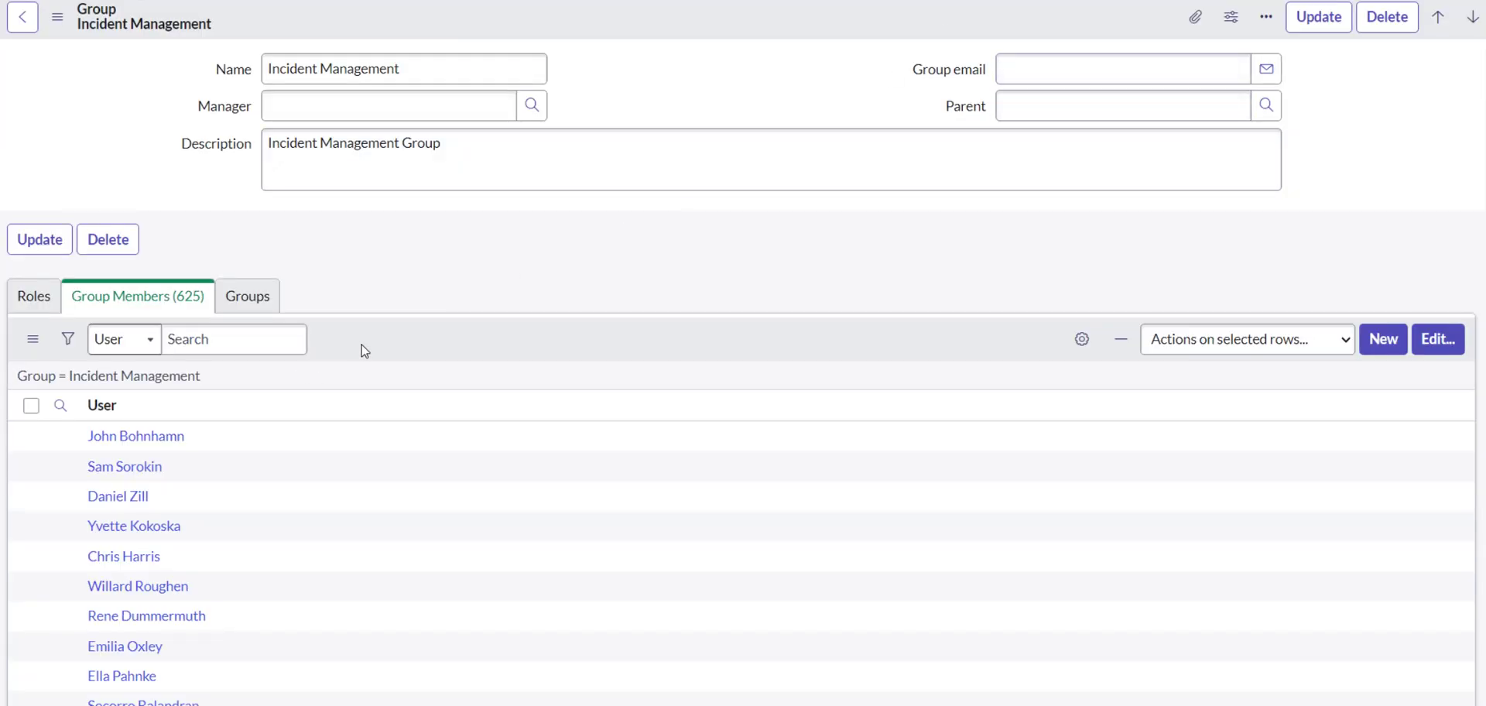
{"action": "right_click", "coordinate": [364, 351]}
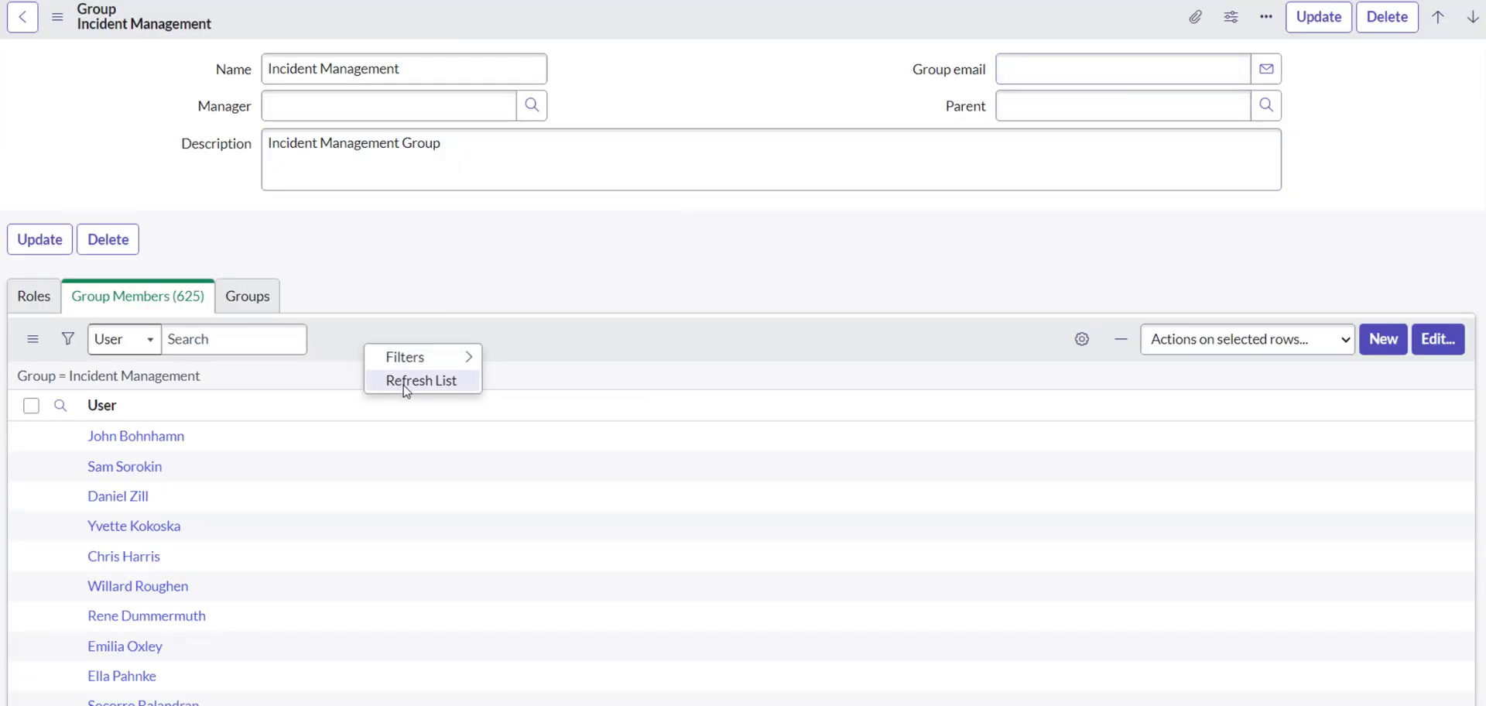
{"action": "left_click", "coordinate": [404, 379]}
Add an Updated column, sort members newest first, and open the unnamed newest member
{"action": "scroll", "coordinate": [472, 351], "scroll_direction": "down", "scroll_amount": 1}
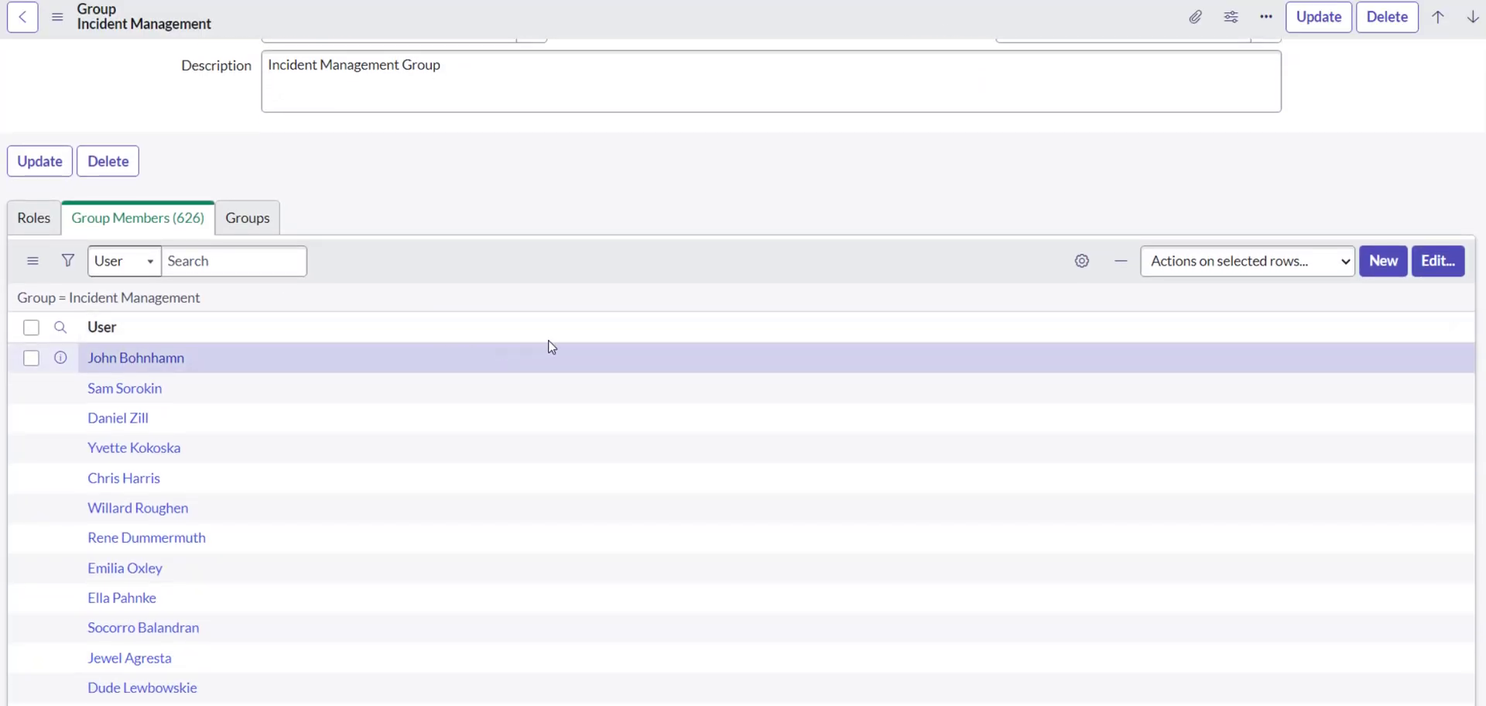
{"action": "left_click", "coordinate": [1096, 266]}
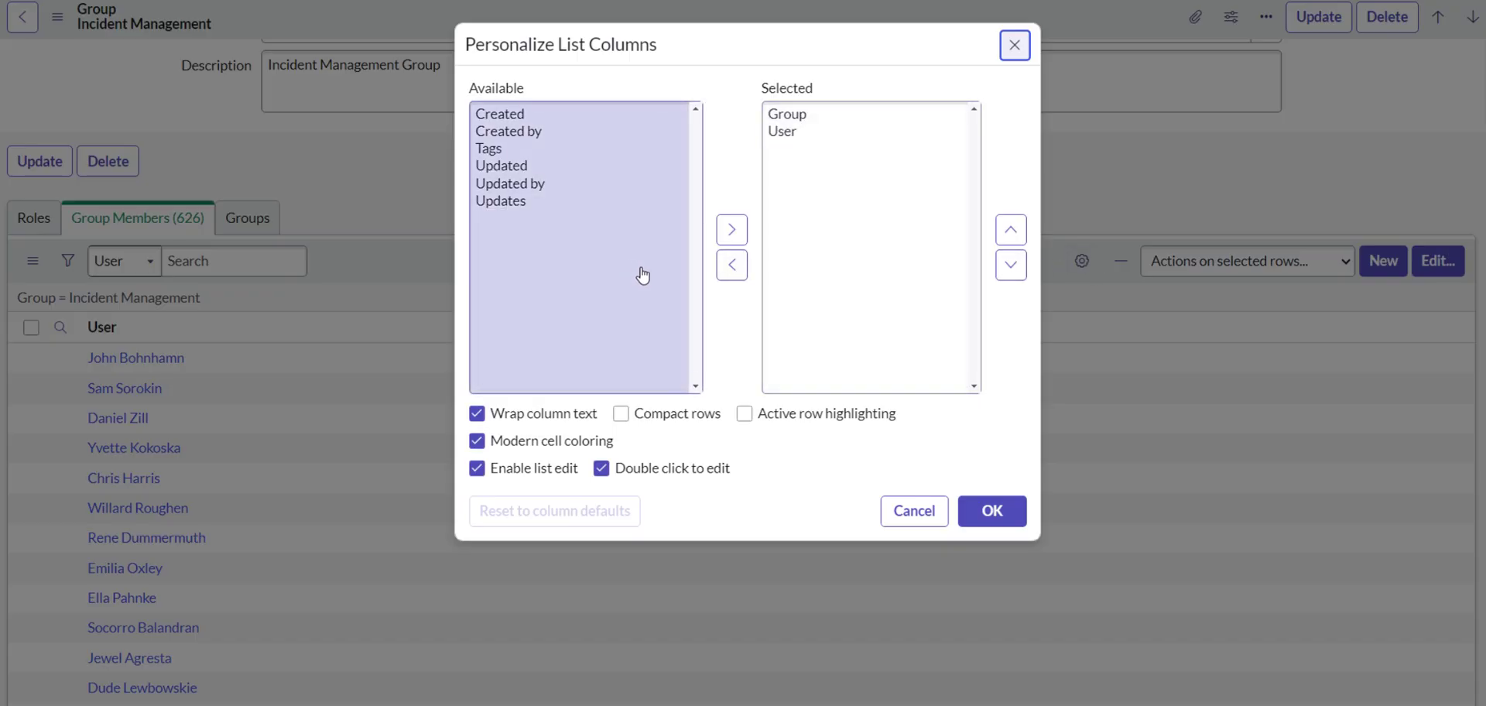
{"action": "left_click", "coordinate": [557, 165]}
{"action": "left_click", "coordinate": [731, 229]}
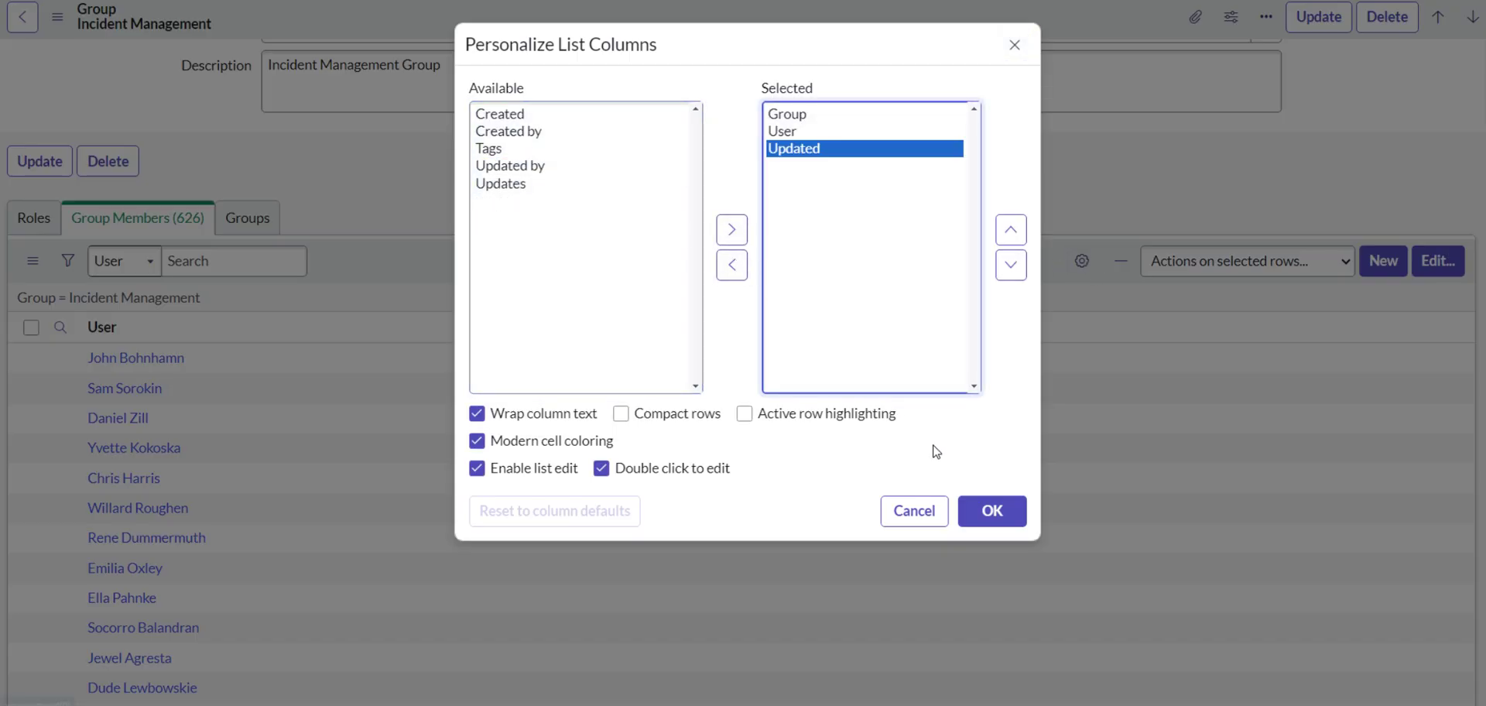
{"action": "left_click", "coordinate": [992, 511]}
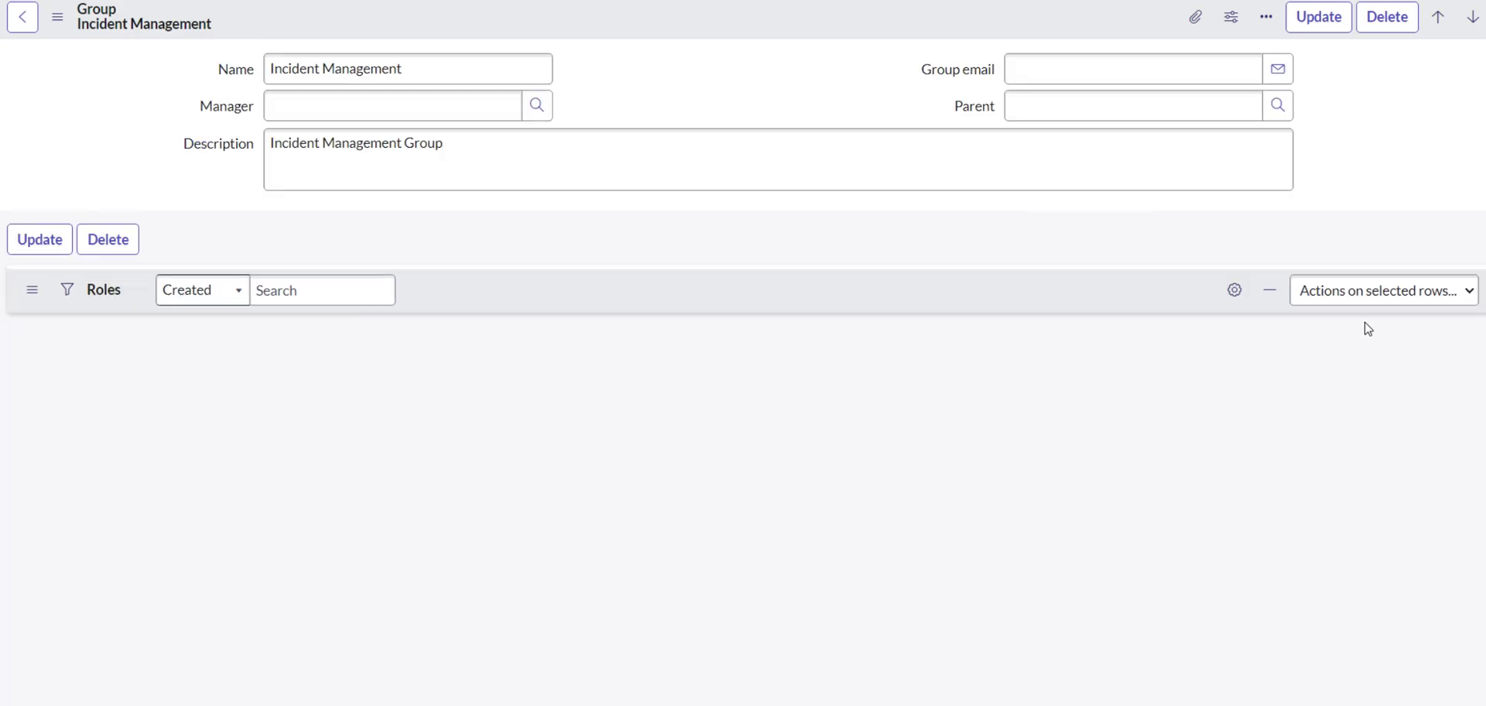
{"action": "left_click", "coordinate": [968, 413]}
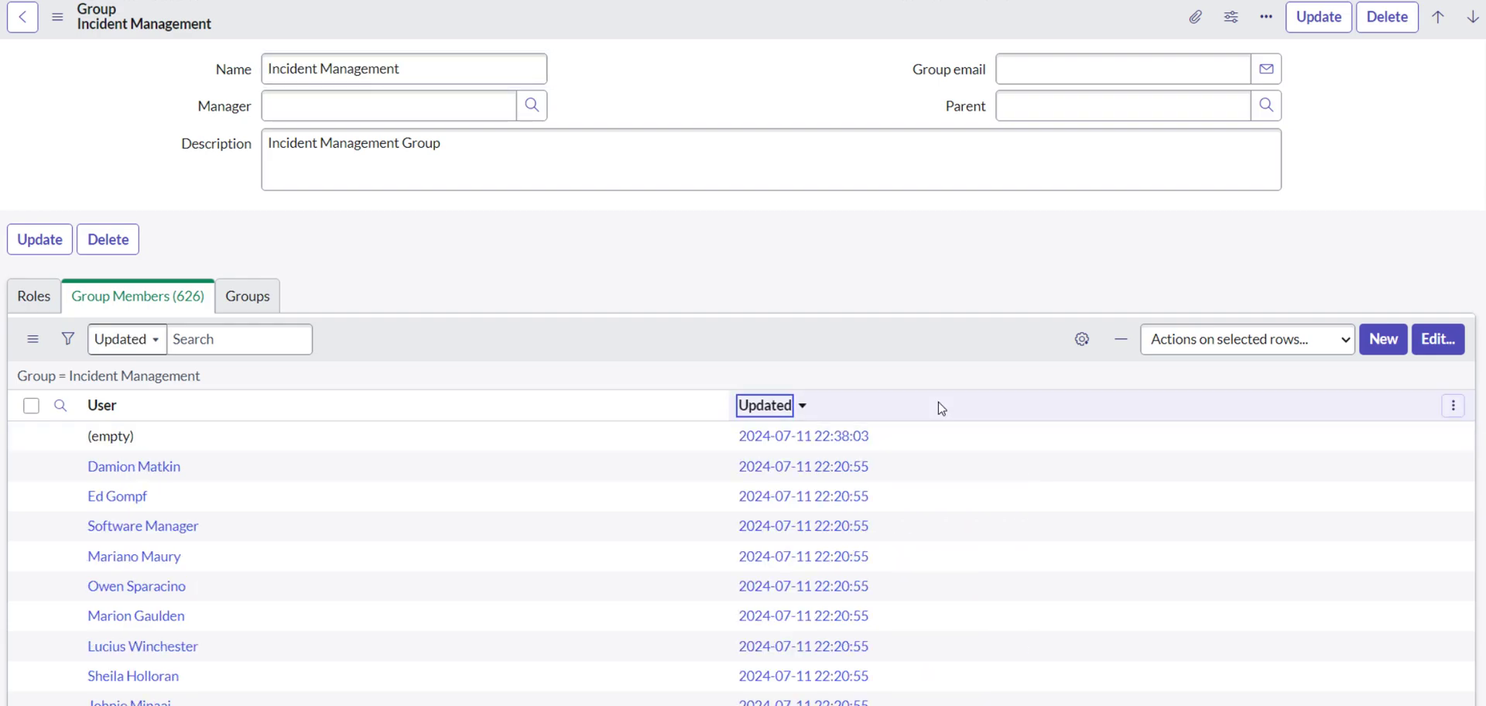
{"action": "left_click", "coordinate": [102, 437]}
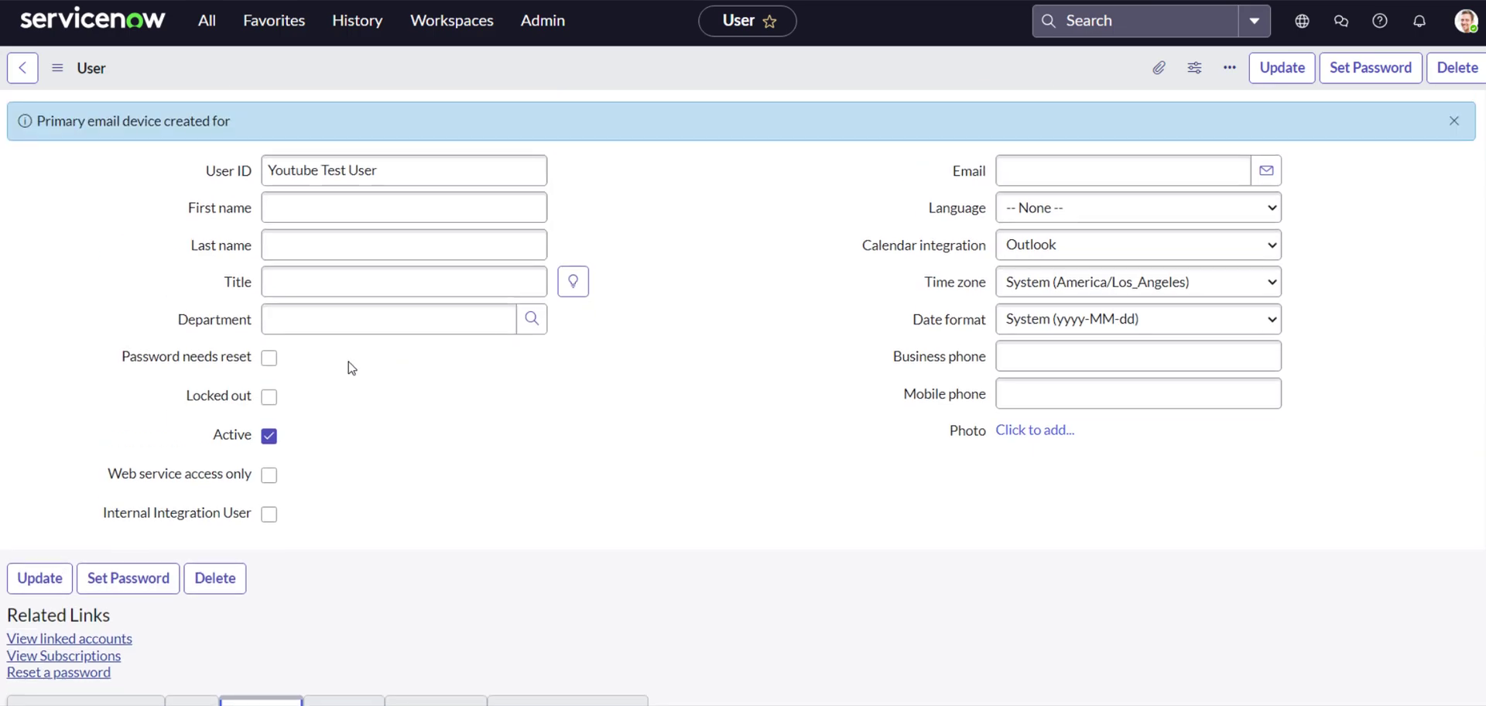
Enter first name 'Youtube' and last name 'Test' on the user record
{"action": "left_click", "coordinate": [329, 205]}
{"action": "type", "text": "You"}
{"action": "key", "text": "BackSpace"}
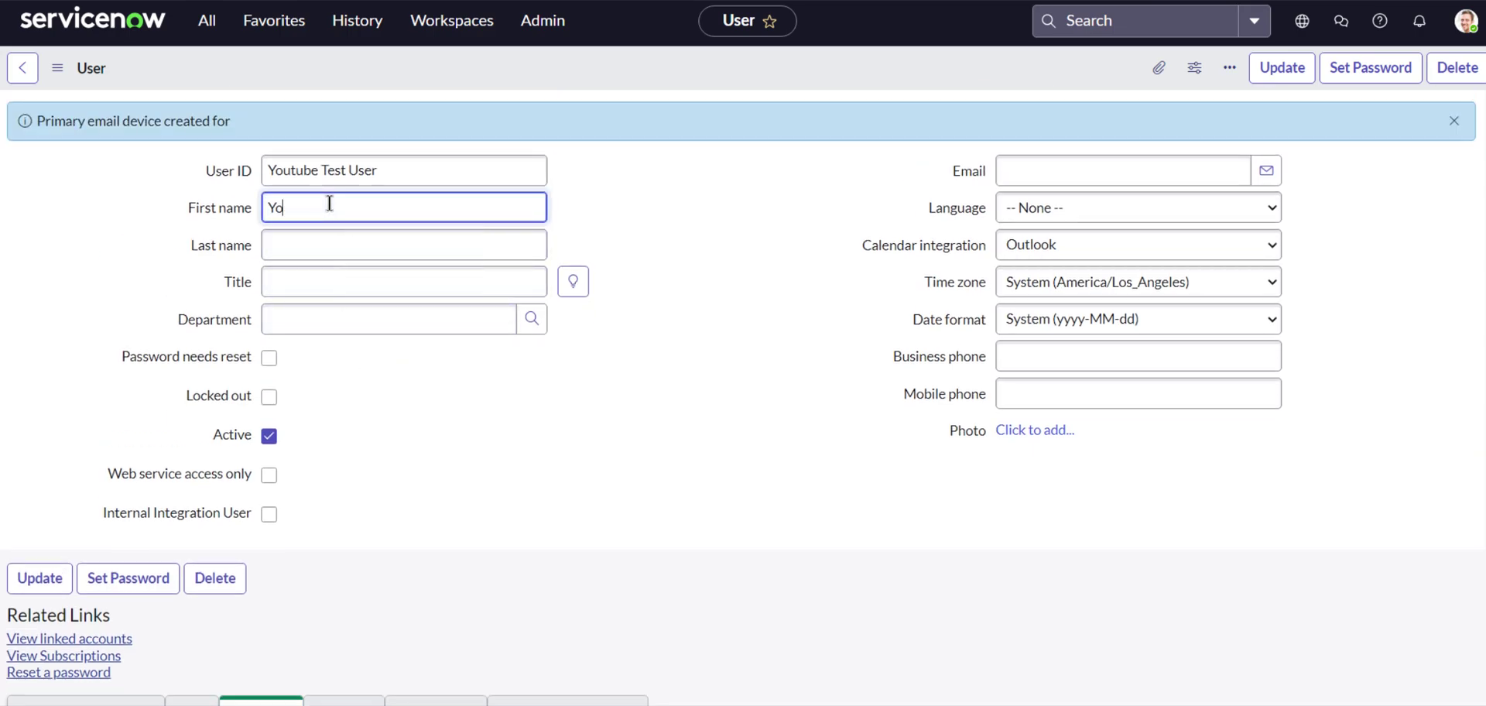
{"action": "key", "text": "BackSpace"}
{"action": "key", "text": "BackSpace"}
{"action": "type", "text": "To"}
{"action": "key", "text": "BackSpace"}
{"action": "key", "text": "BackSpace"}
{"action": "type", "text": "You"}
{"action": "type", "text": "tube"}
{"action": "key", "text": "Tab"}
{"action": "type", "text": "T"}
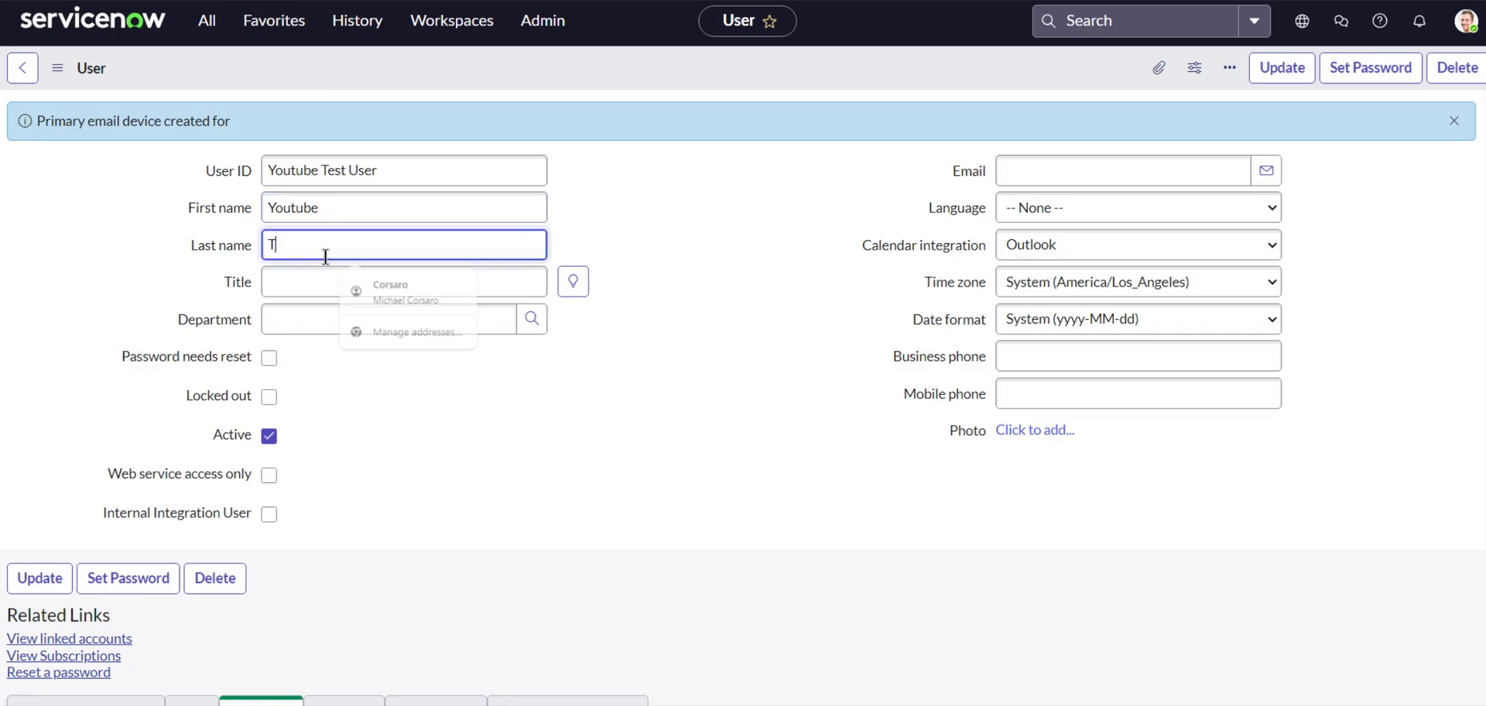
{"action": "type", "text": "est"}
Save the user and refresh the group member list so Youtube Test appears
{"action": "right_click", "coordinate": [352, 60]}
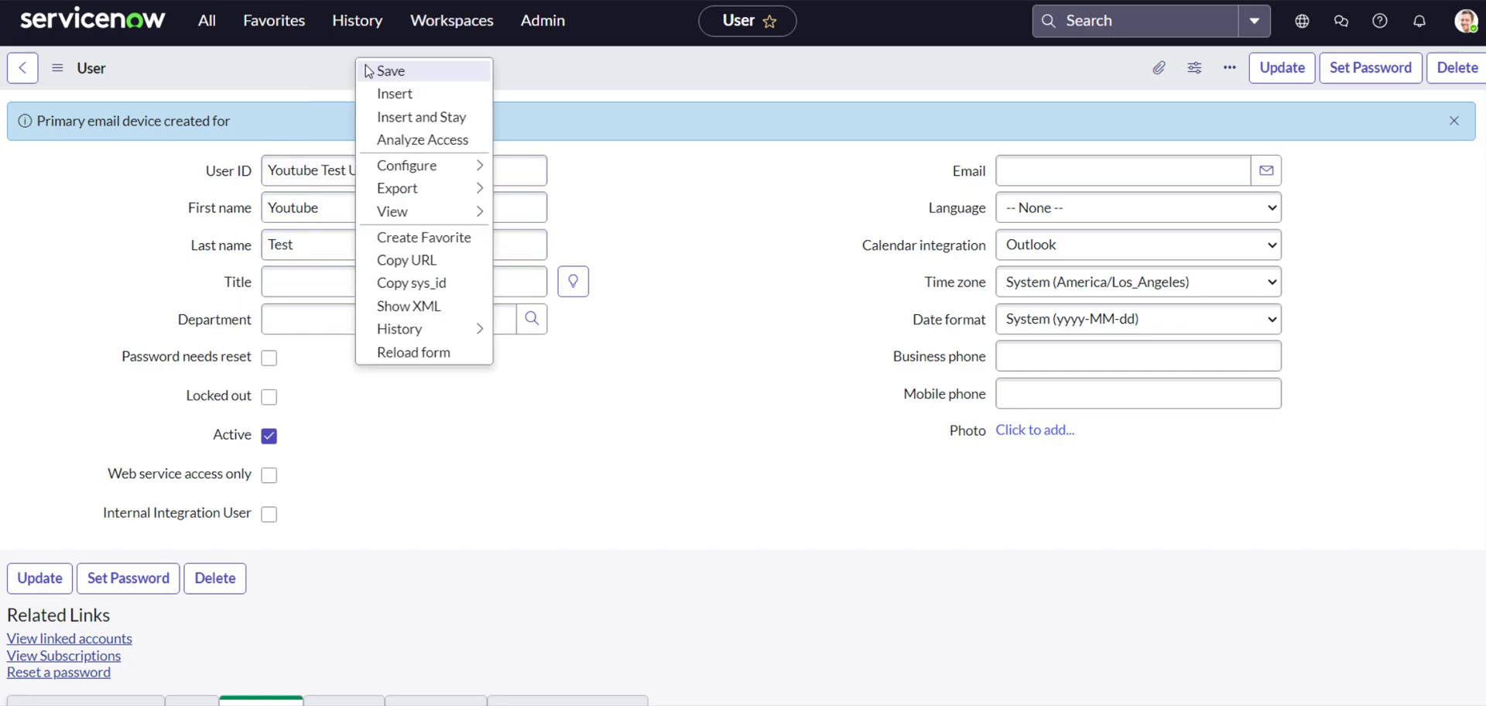
{"action": "left_click", "coordinate": [383, 68]}
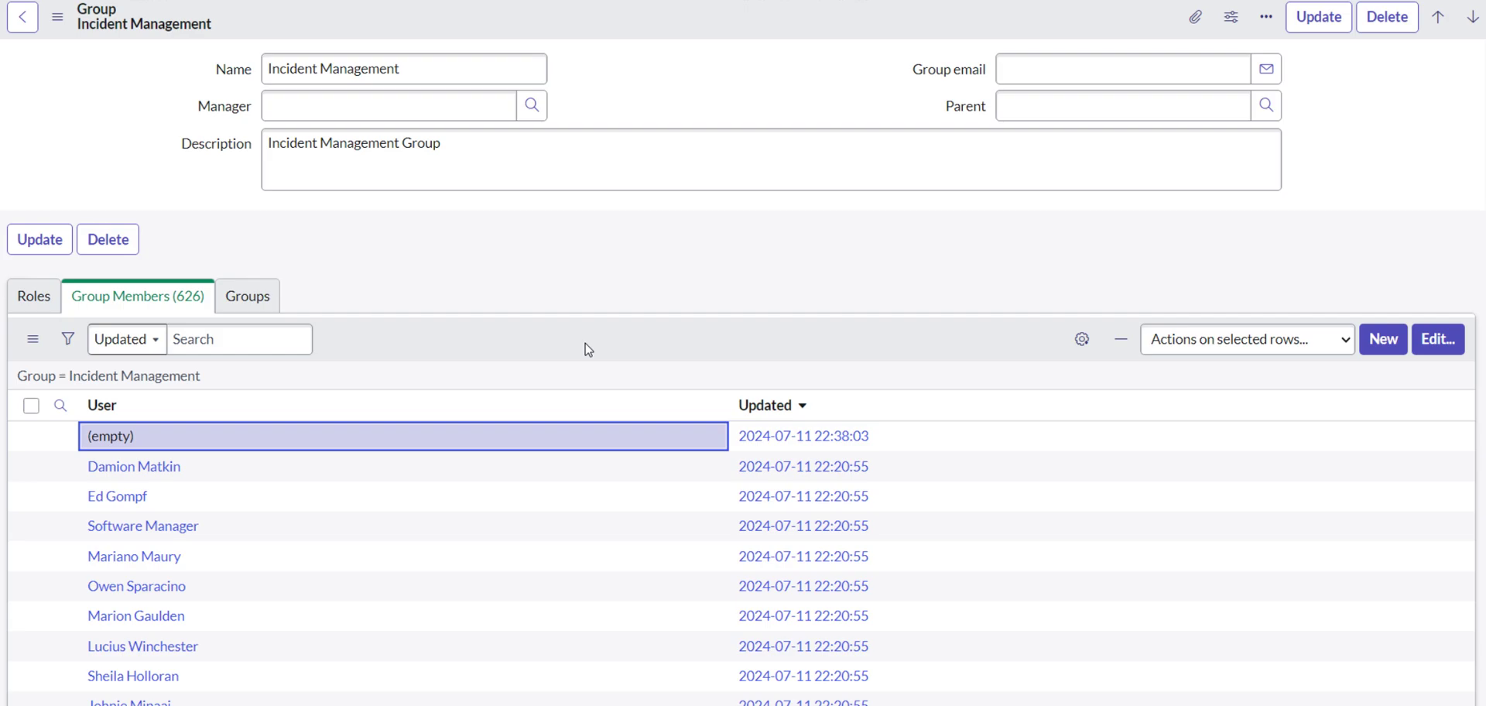
{"action": "right_click", "coordinate": [588, 349]}
{"action": "left_click", "coordinate": [624, 376]}
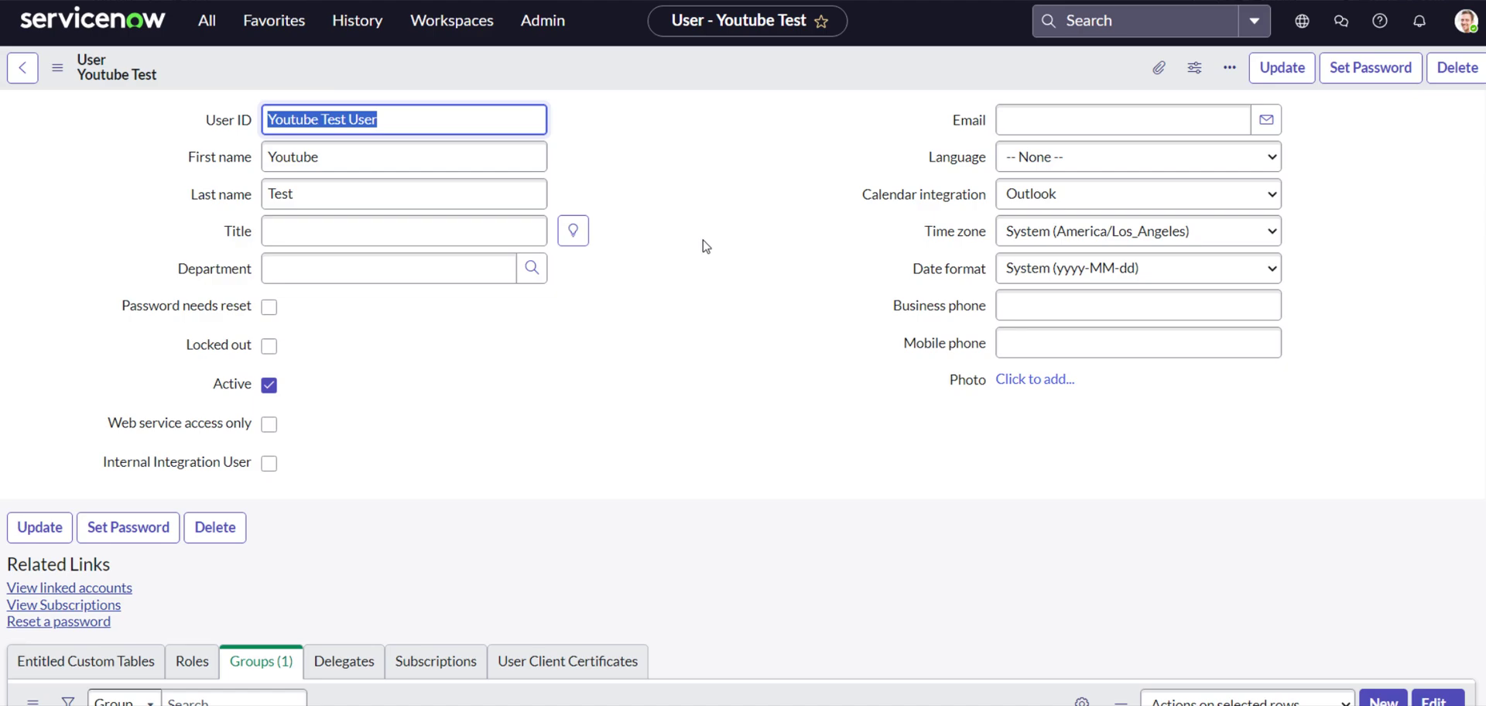
Scroll to the Groups related list to confirm Incident Management is the only membership
{"action": "scroll", "coordinate": [703, 246], "scroll_direction": "down", "scroll_amount": 1}
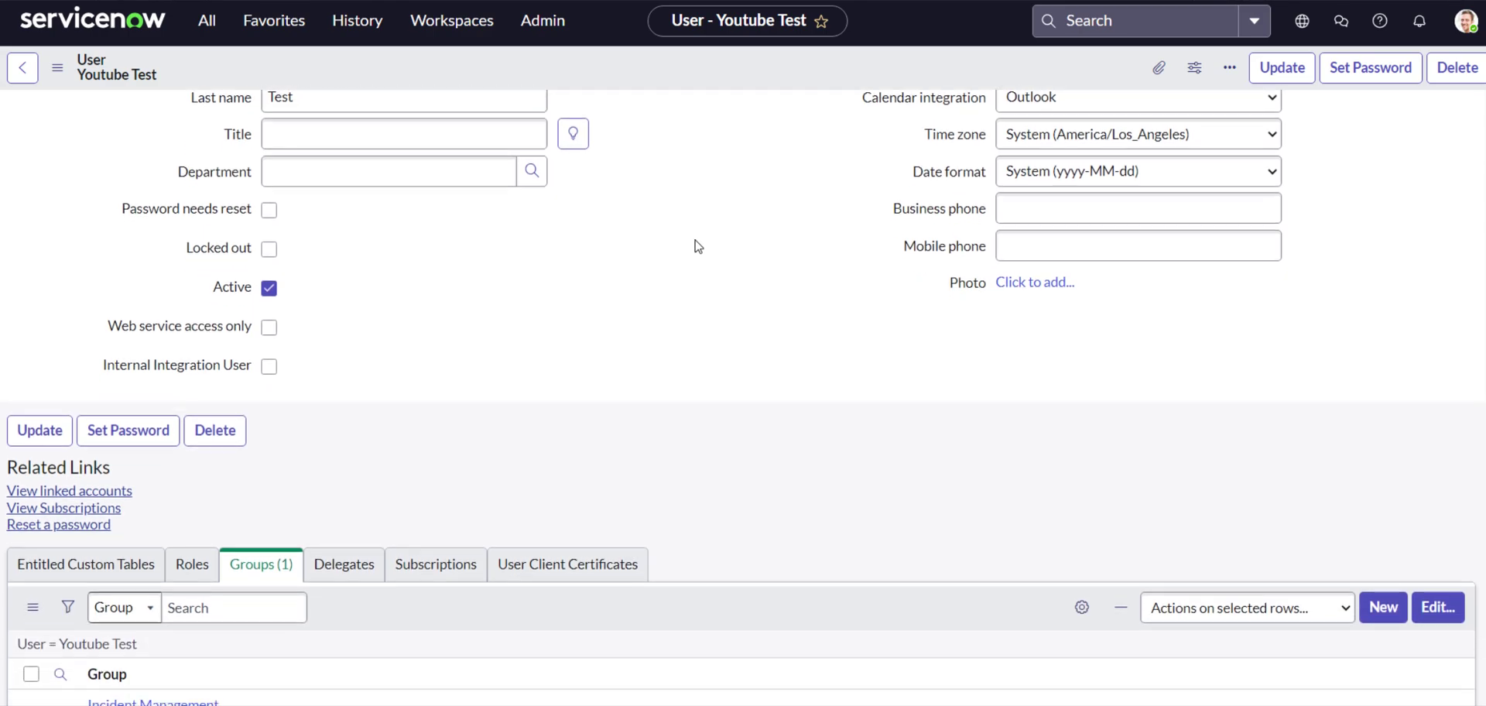
{"action": "scroll", "coordinate": [696, 246], "scroll_direction": "down", "scroll_amount": 1}
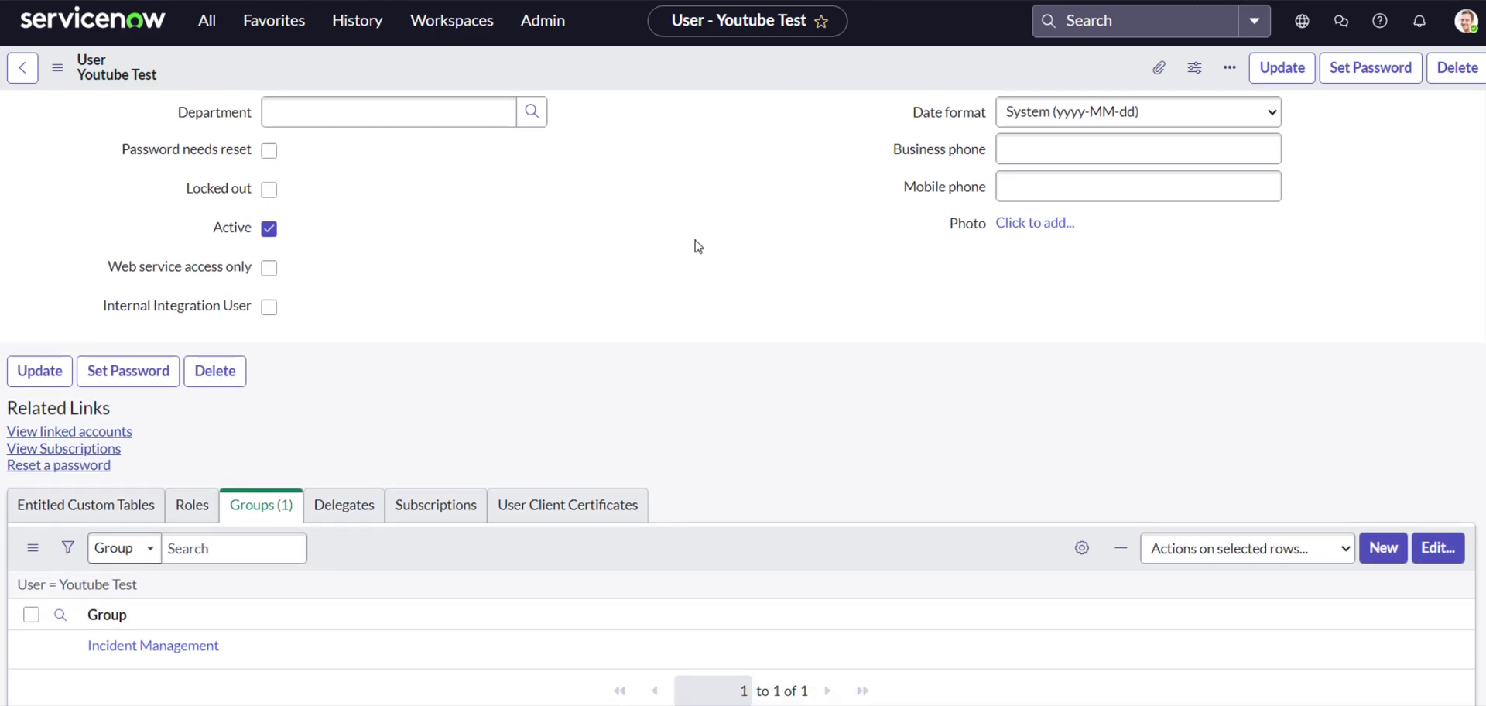
{"action": "scroll", "coordinate": [696, 246], "scroll_direction": "up", "scroll_amount": 2}
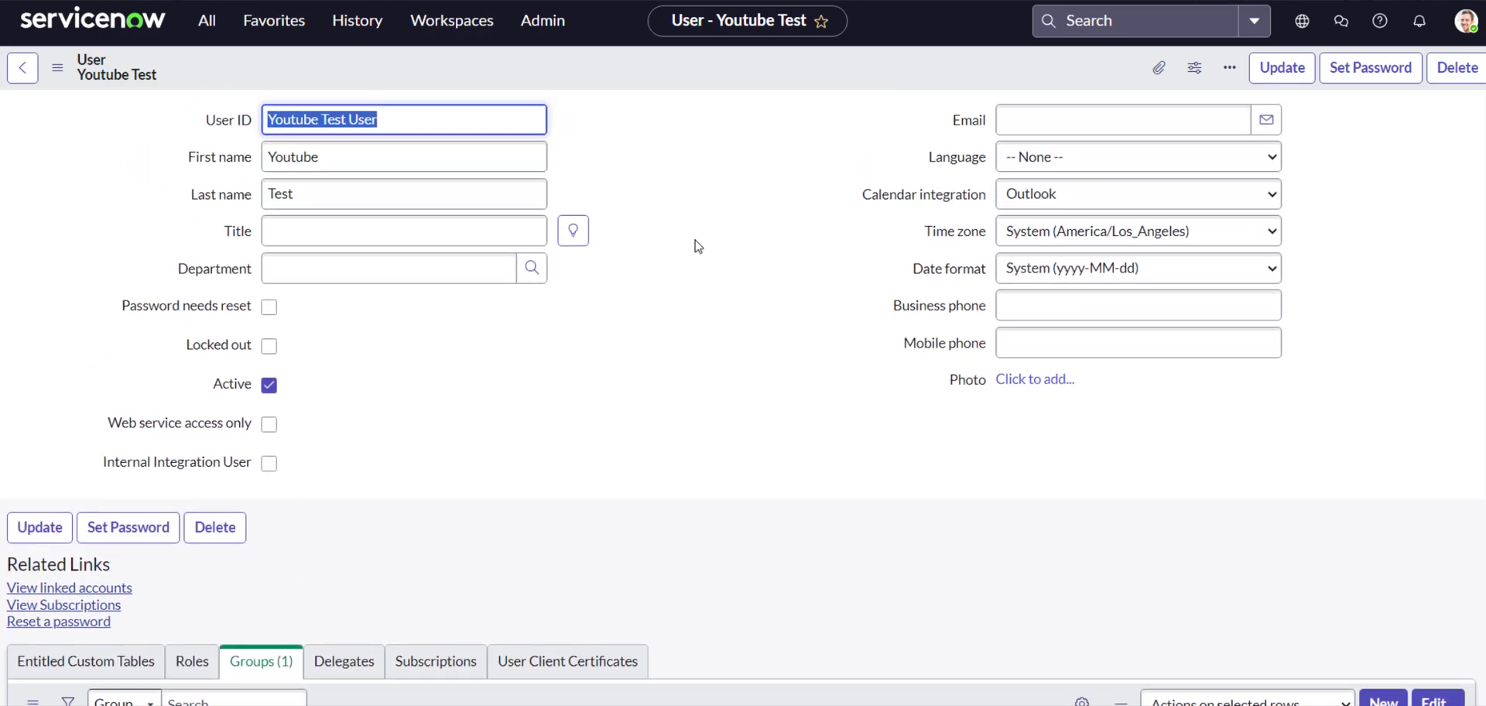